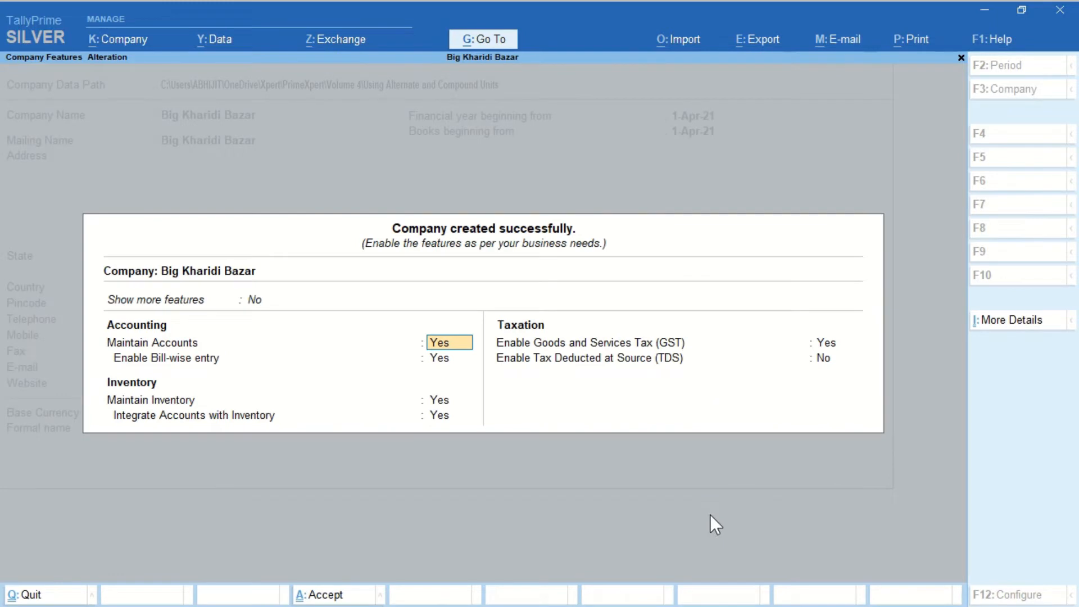
Step: Disable Goods and Services Tax (GST) for Big Kharidi Bazar, keep the other default company features, and save them
{"action": "key", "text": "Return"}
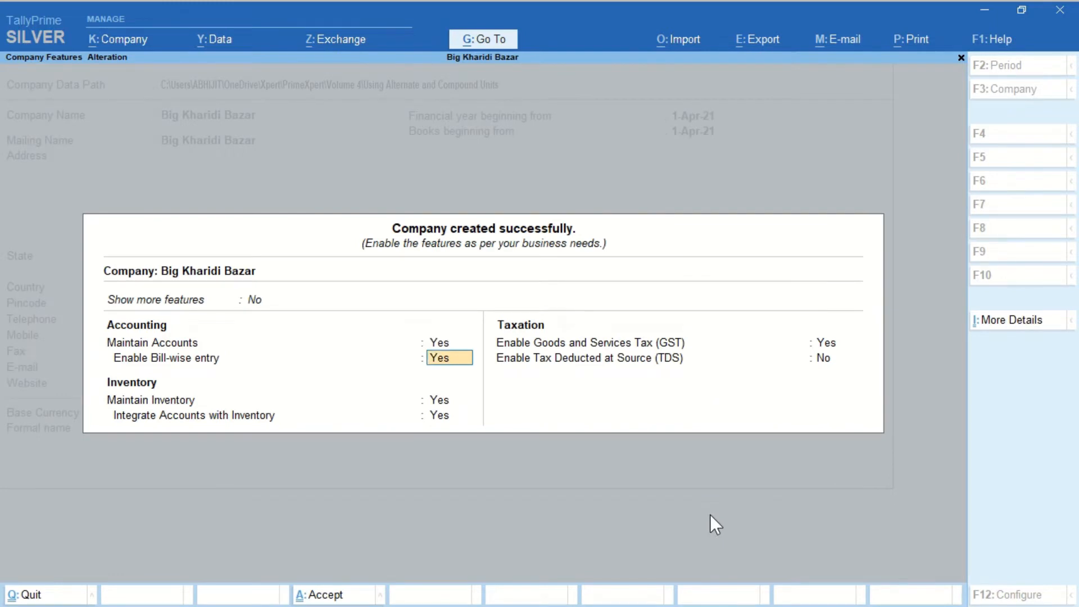
{"action": "key", "text": "Return"}
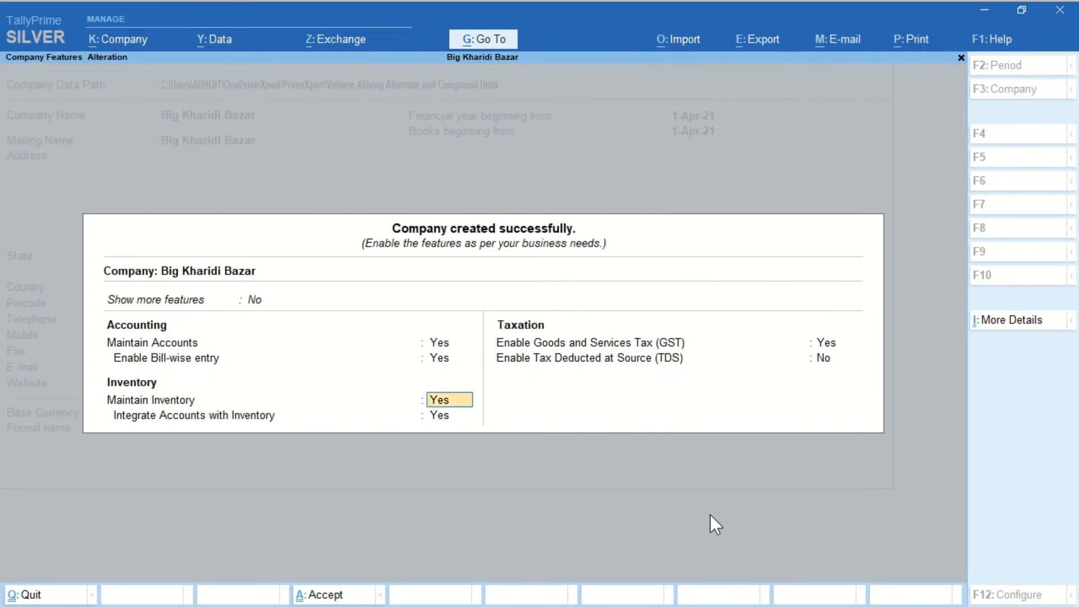
{"action": "key", "text": "Return"}
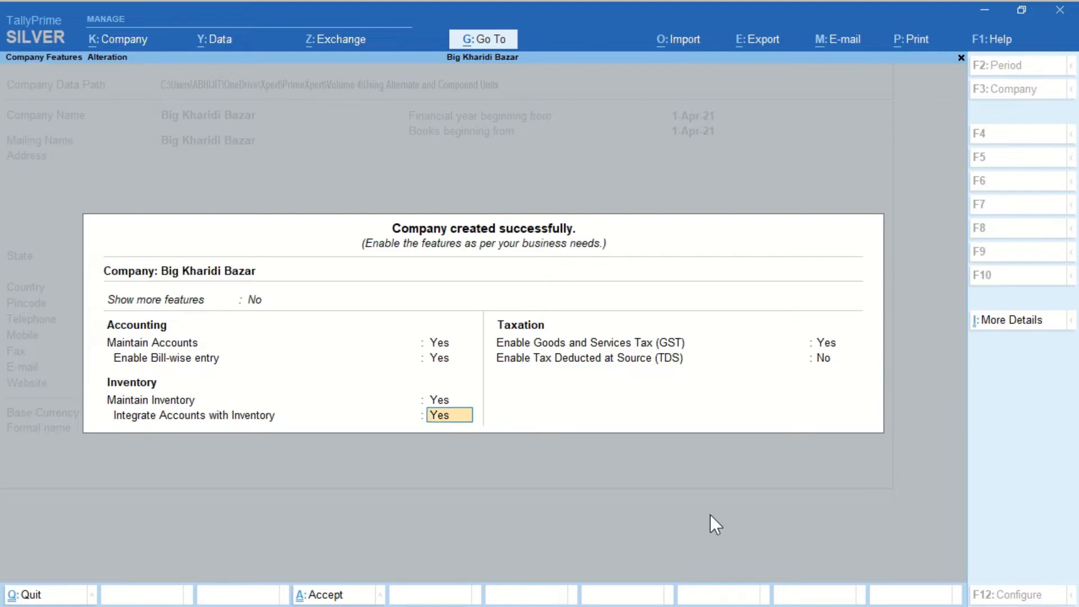
{"action": "key", "text": "Return"}
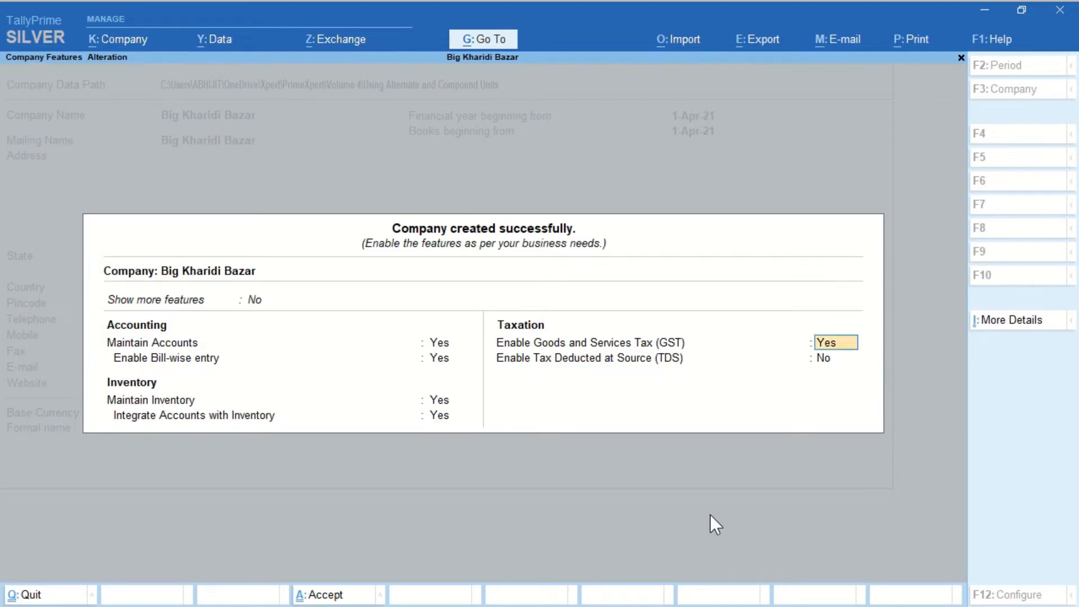
{"action": "type", "text": "No"}
{"action": "key", "text": "Return"}
{"action": "key", "text": "Return"}
{"action": "key", "text": "Return"}
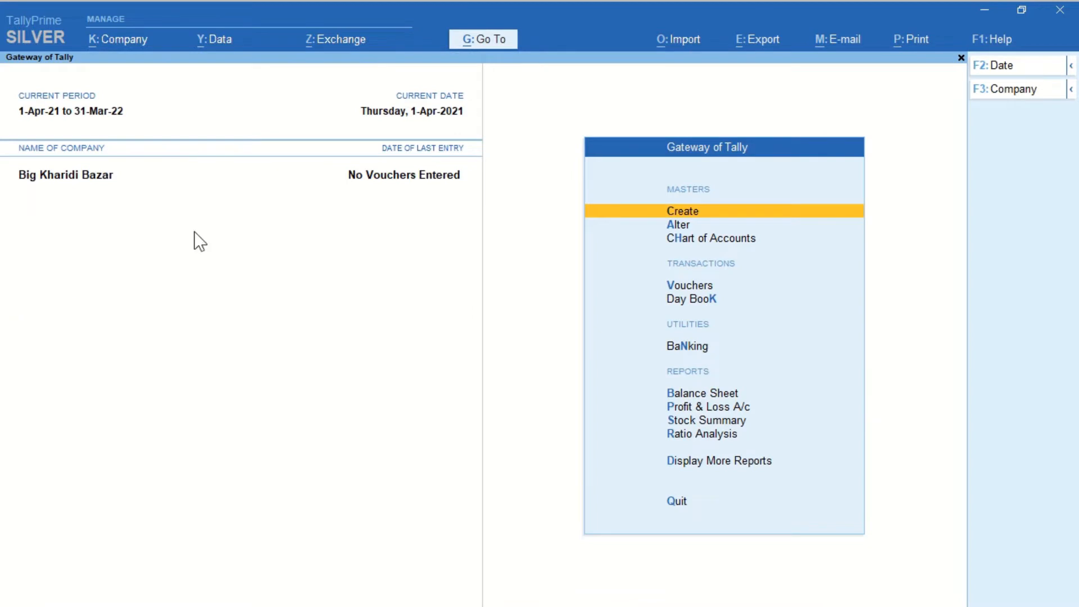
Step: Create a ledger named Purchase A/c under the Purchase Accounts group, with the ledger type Not Applicable
{"action": "key", "text": "ctrl"}
{"action": "key", "text": "Return"}
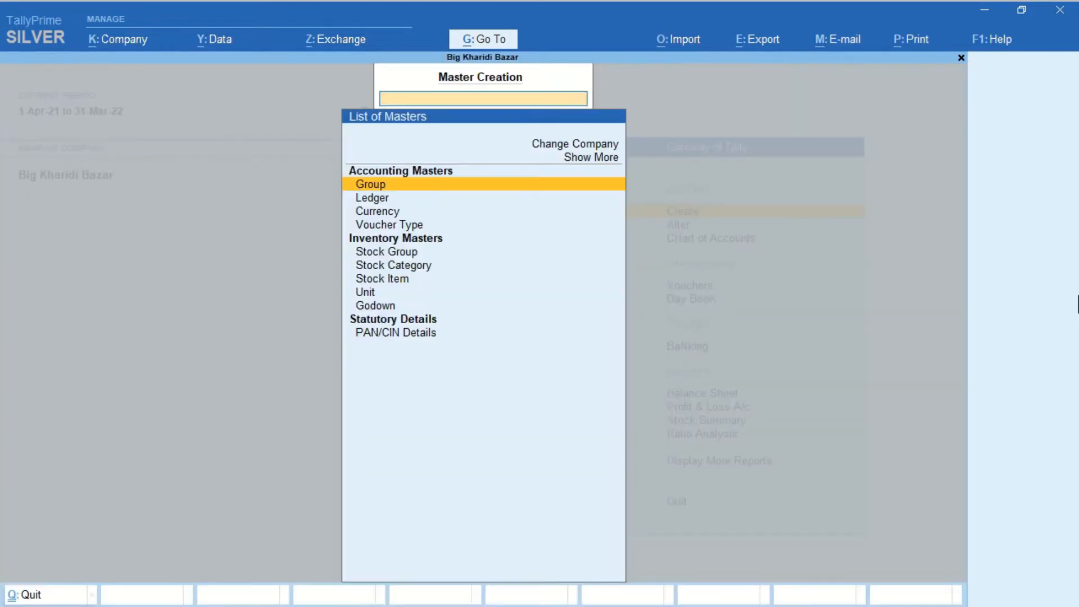
{"action": "key", "text": "Down"}
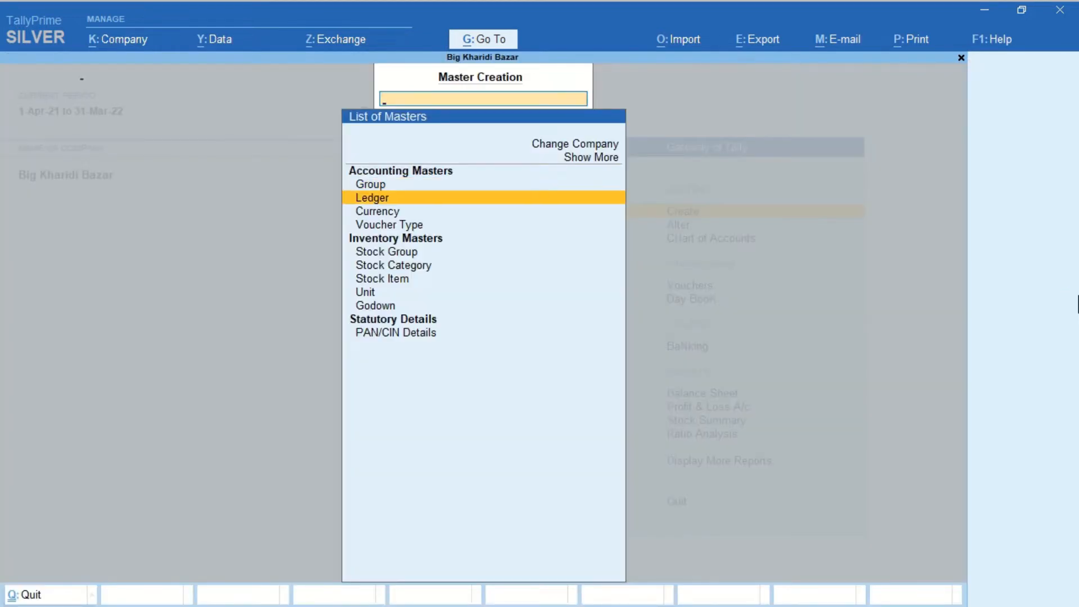
{"action": "key", "text": "Return"}
{"action": "type", "text": "Purchase A/c"}
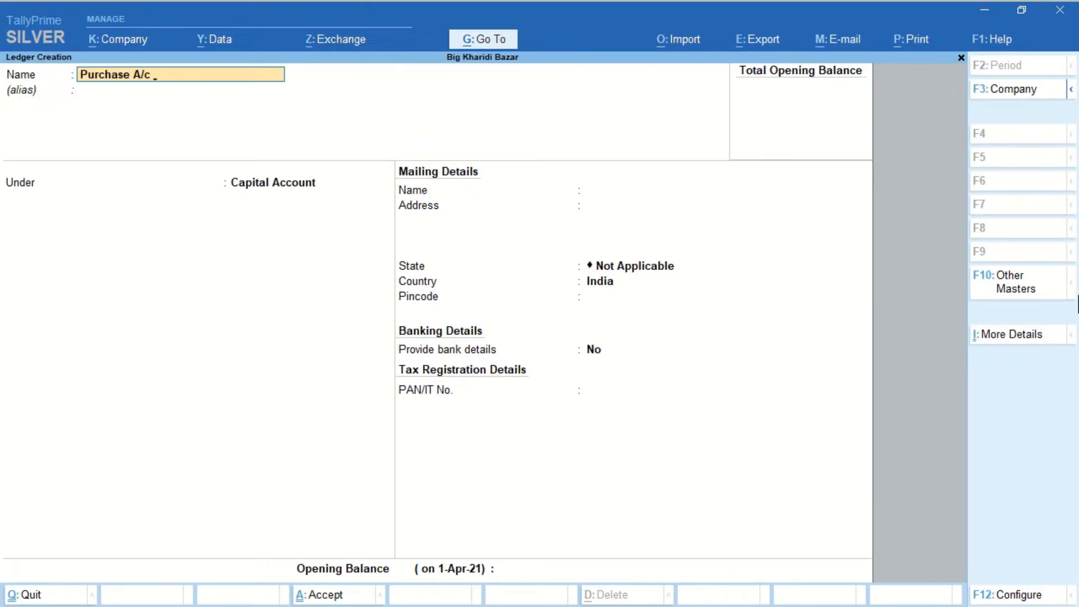
{"action": "key", "text": "Return"}
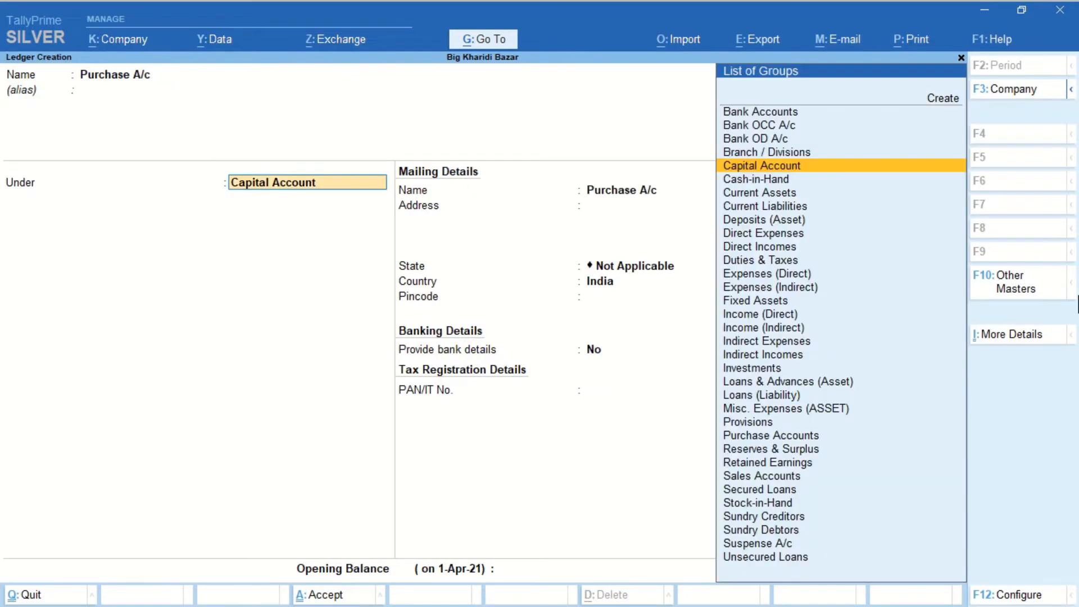
{"action": "type", "text": "Pur"}
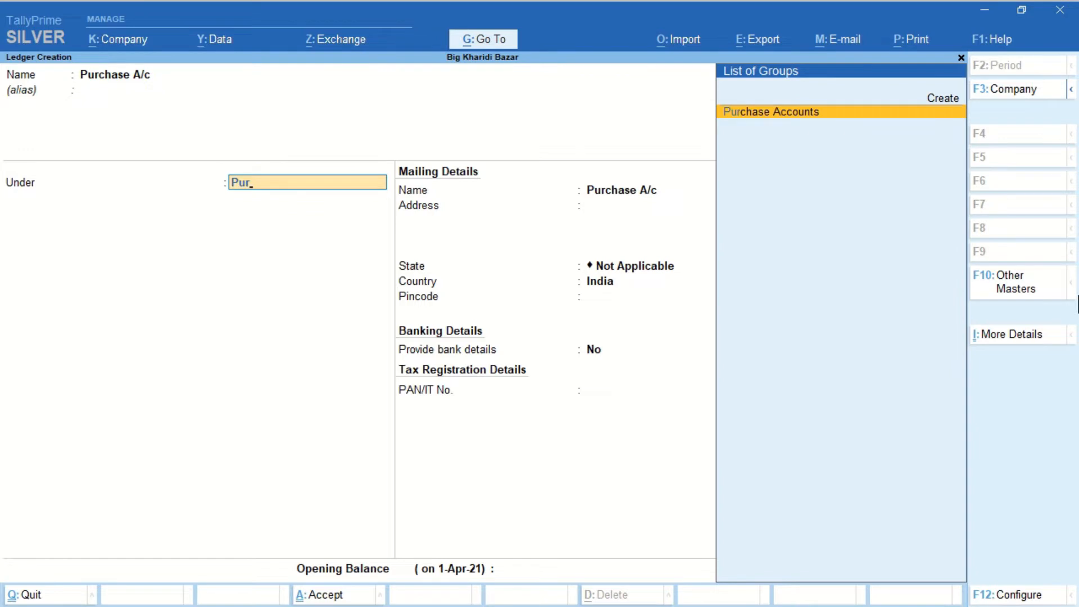
{"action": "key", "text": "Return"}
{"action": "key", "text": "Return"}
{"action": "key", "text": "Return"}
{"action": "key", "text": "Return"}
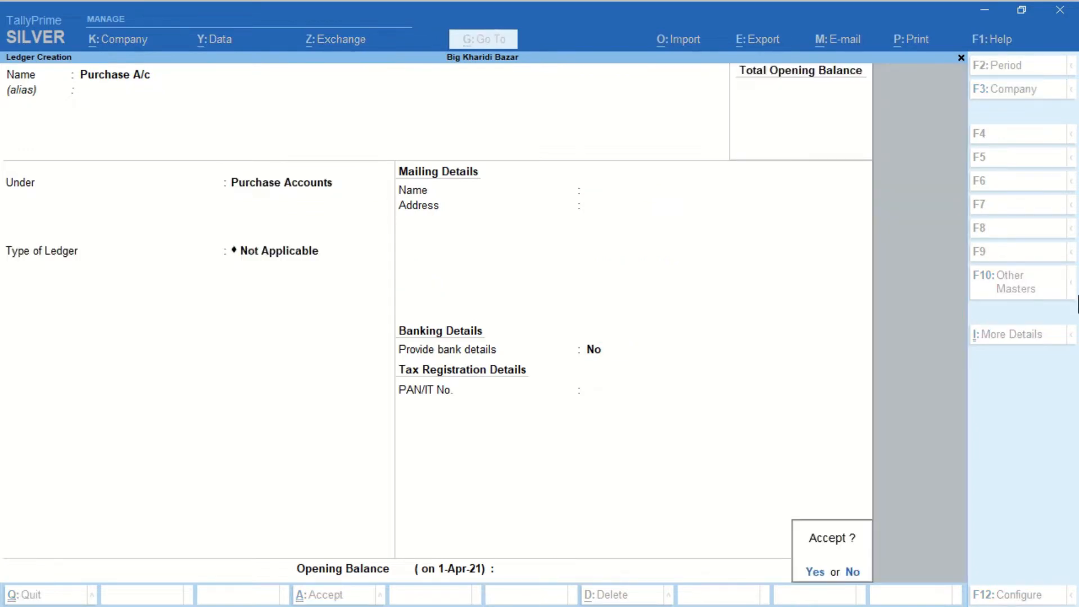
{"action": "key", "text": "Return"}
Step: Create a ledger named Sales A/c under the Sales Accounts group, with the ledger type Not Applicable
{"action": "type", "text": "Sales A/c"}
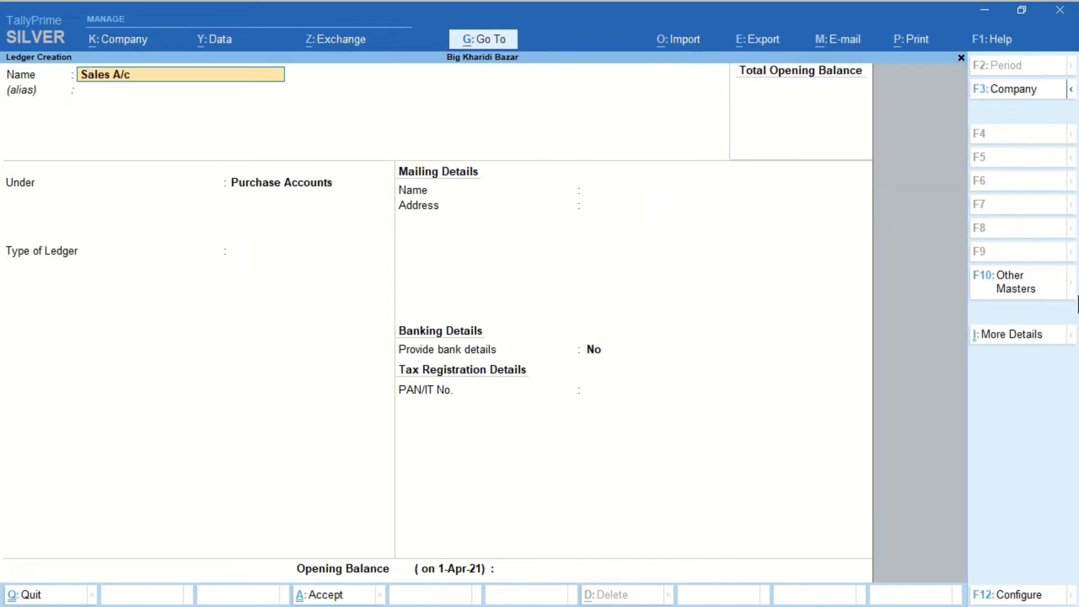
{"action": "key", "text": "Return"}
{"action": "key", "text": "Return"}
{"action": "type", "text": "S"}
{"action": "key", "text": "Return"}
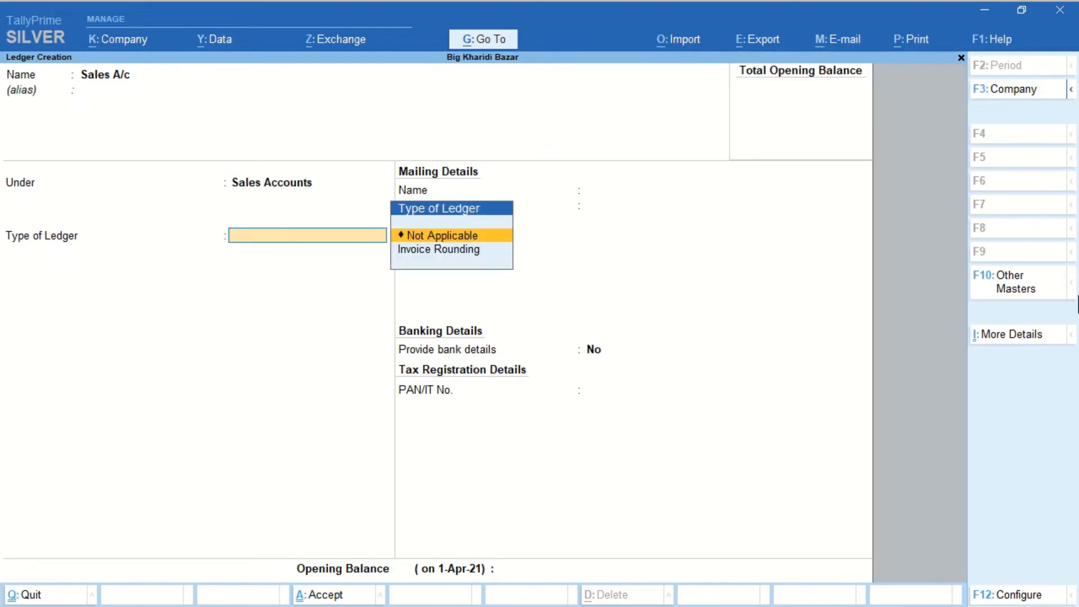
{"action": "key", "text": "Return"}
{"action": "key", "text": "Return"}
{"action": "key", "text": "Return"}
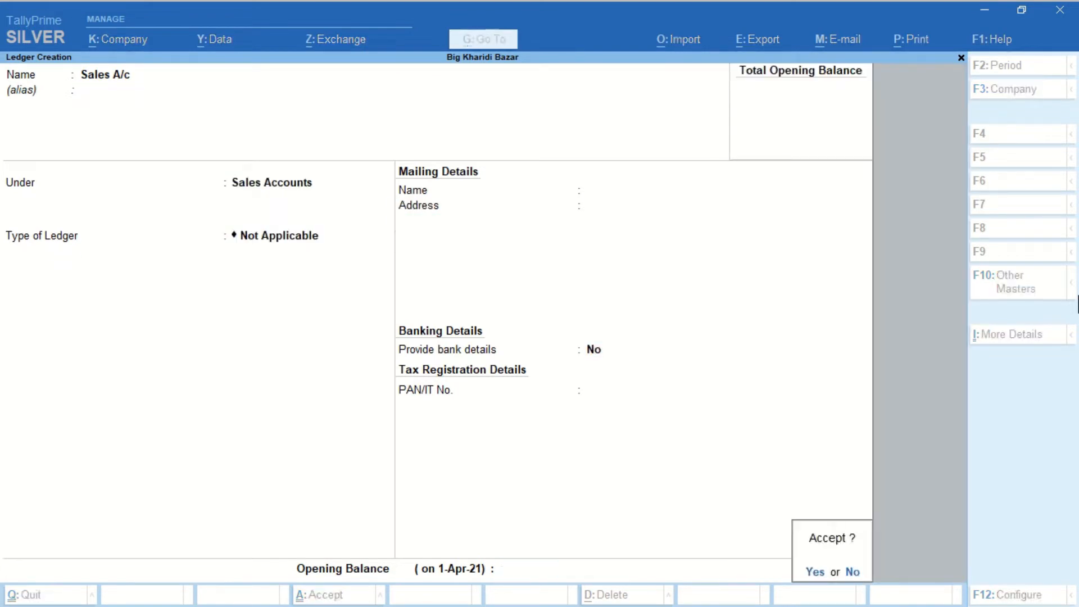
{"action": "key", "text": "Return"}
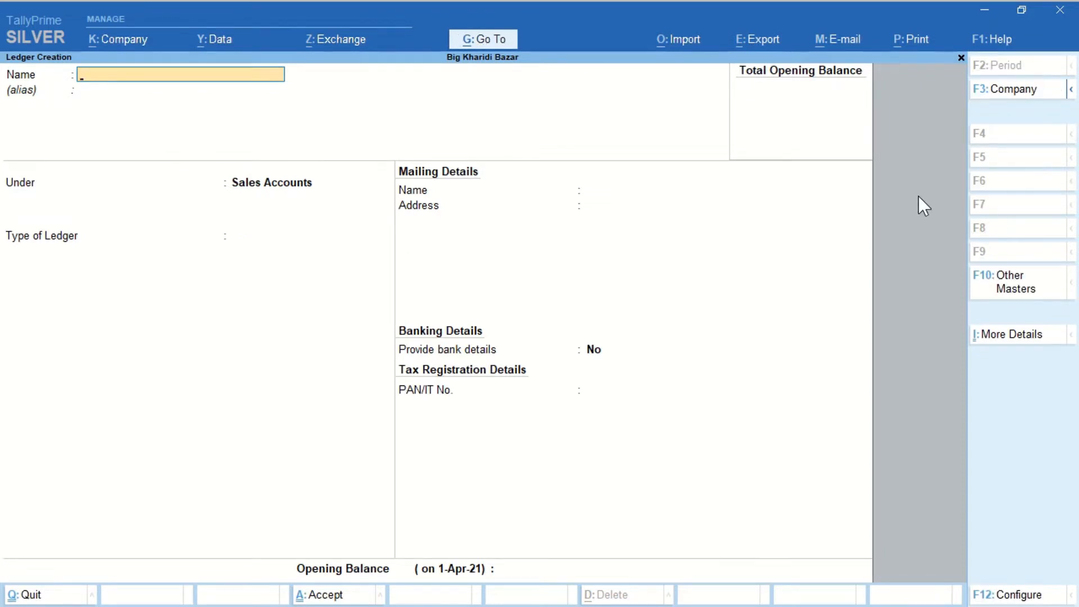
Step: Create a supplier ledger named Milky Corner under Sundry Creditors, accepting the default bill-by-bill and mailing details
{"action": "type", "text": "Milky Corner"}
{"action": "key", "text": "Return"}
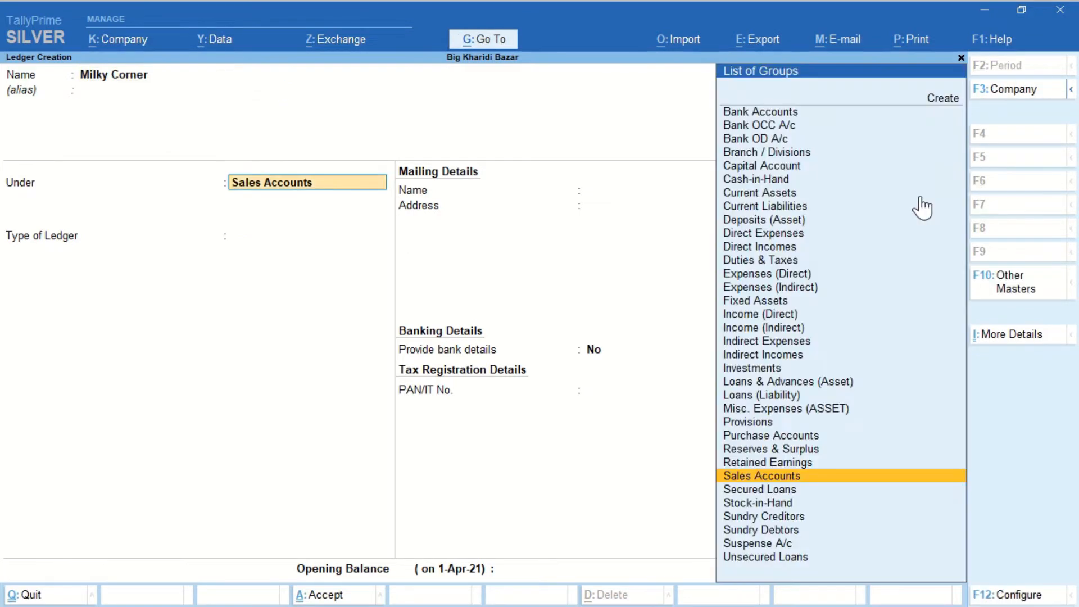
{"action": "type", "text": "Sun"}
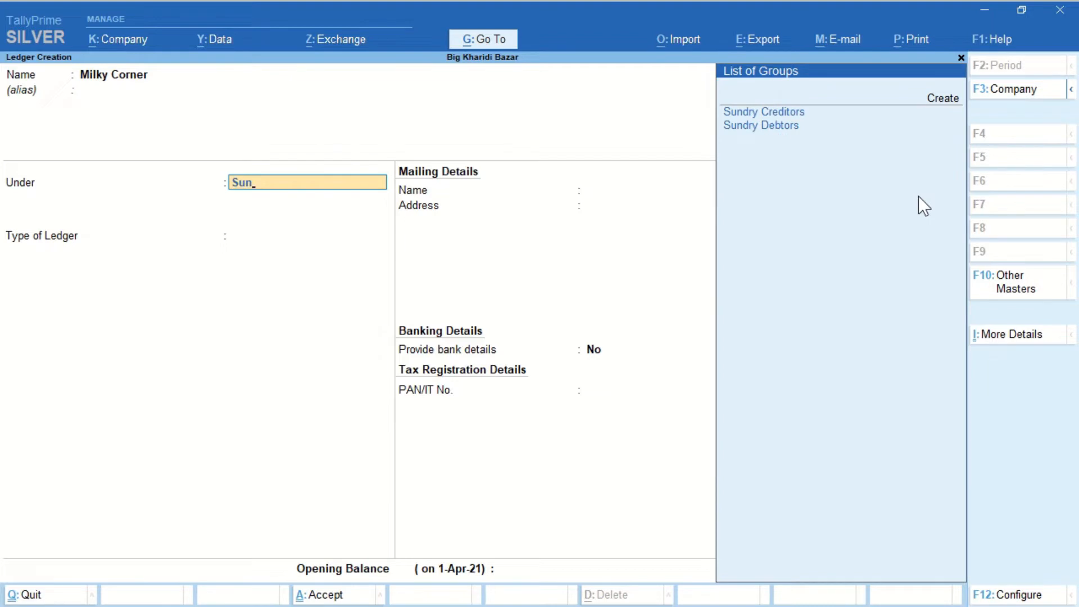
{"action": "key", "text": "Return"}
{"action": "key", "text": "Return"}
{"action": "key", "text": "Return"}
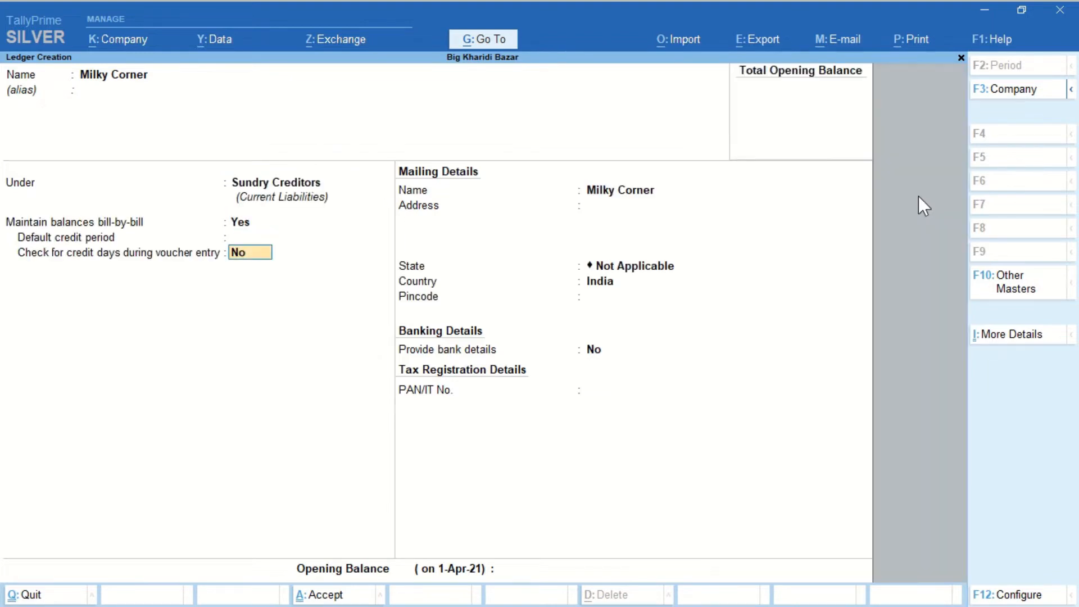
{"action": "key", "text": "Return"}
{"action": "key", "text": "Return"}
{"action": "key", "text": "Return"}
{"action": "key", "text": "Return"}
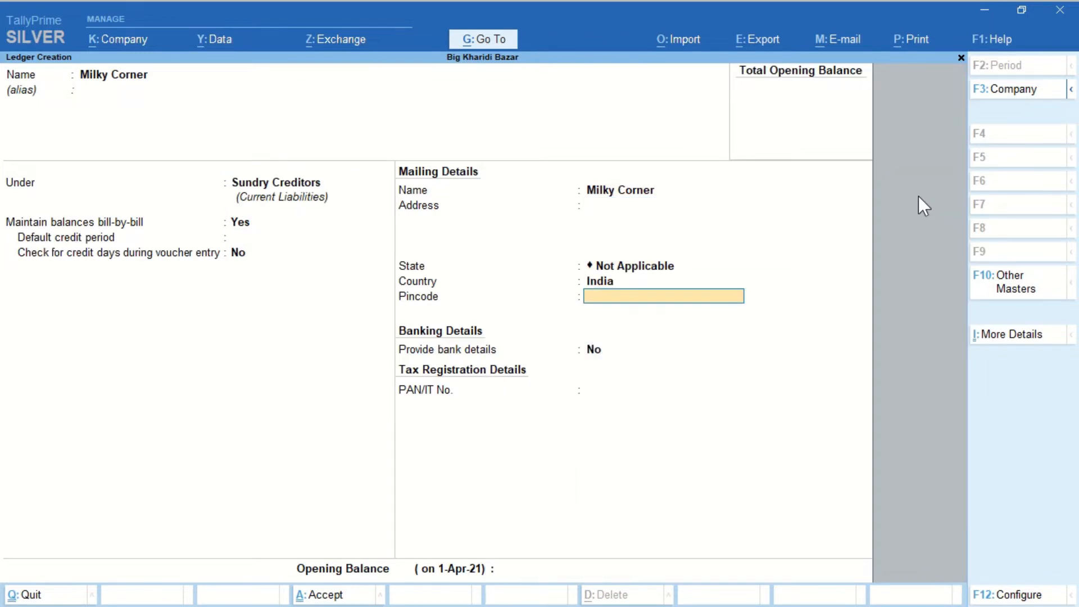
{"action": "key", "text": "Return"}
{"action": "key", "text": "Return"}
{"action": "key", "text": "Return"}
{"action": "key", "text": "Return"}
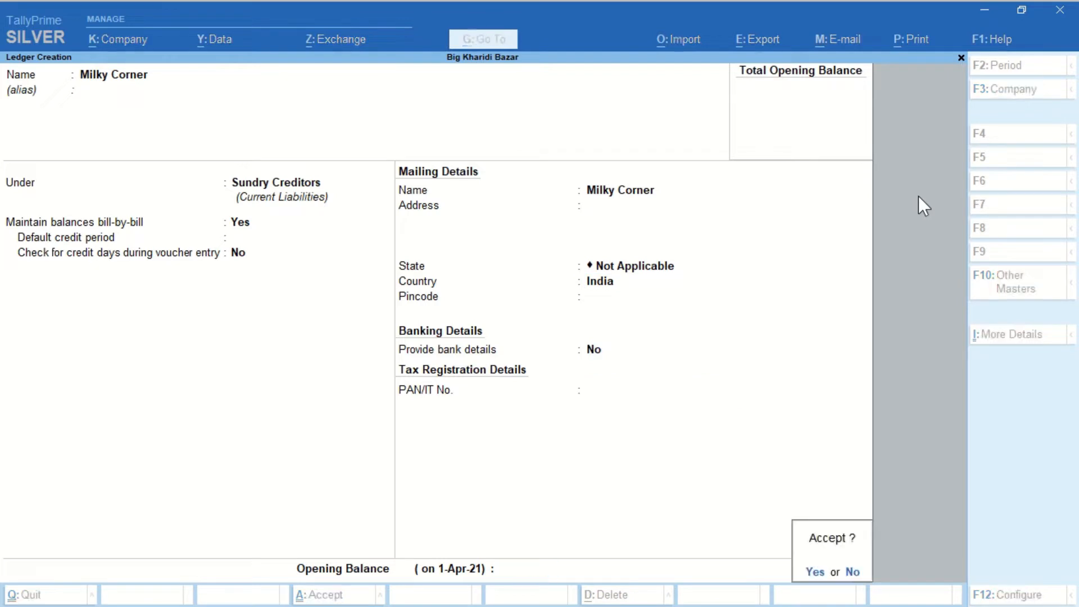
{"action": "key", "text": "Return"}
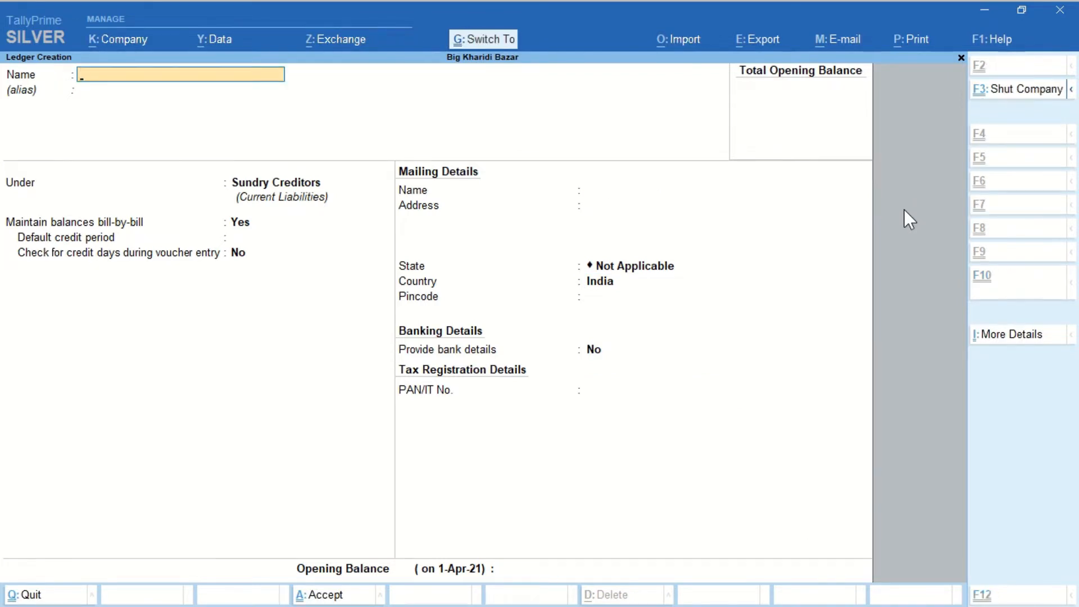
Step: Create a supplier ledger named Best Egg Poultry under Sundry Creditors with the default details, and leave ledger creation
{"action": "type", "text": "Best Egg Poultry"}
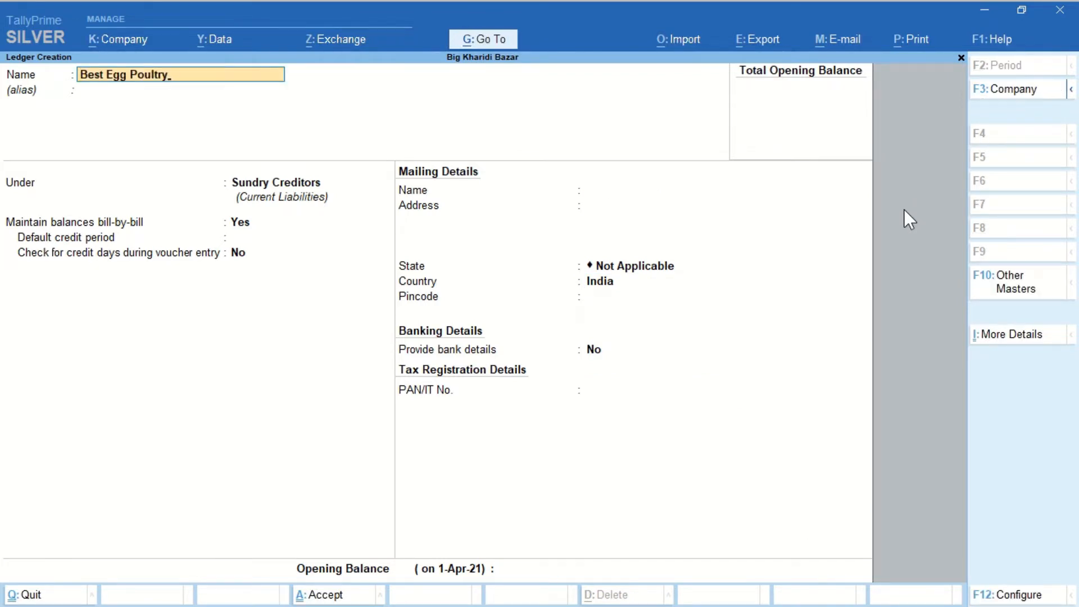
{"action": "key", "text": "Return"}
{"action": "key", "text": "Return"}
{"action": "key", "text": "Return"}
{"action": "key", "text": "Return"}
{"action": "key", "text": "Return"}
{"action": "key", "text": "Return"}
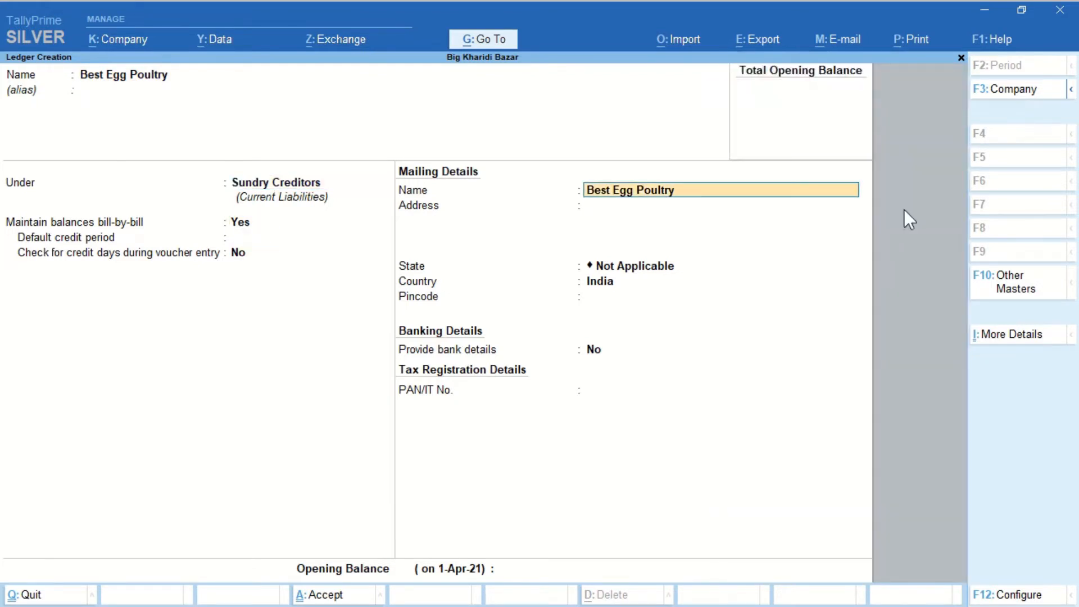
{"action": "key", "text": "Return"}
{"action": "key", "text": "Return"}
{"action": "key", "text": "Return"}
{"action": "key", "text": "Return"}
{"action": "key", "text": "Return"}
{"action": "key", "text": "Return"}
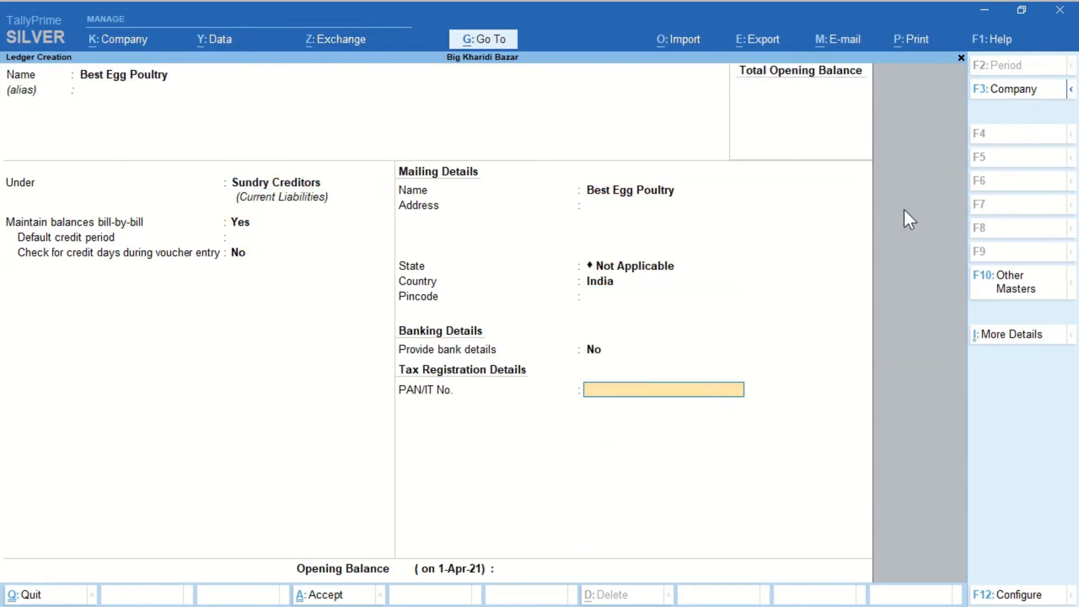
{"action": "key", "text": "Return"}
{"action": "key", "text": "Return"}
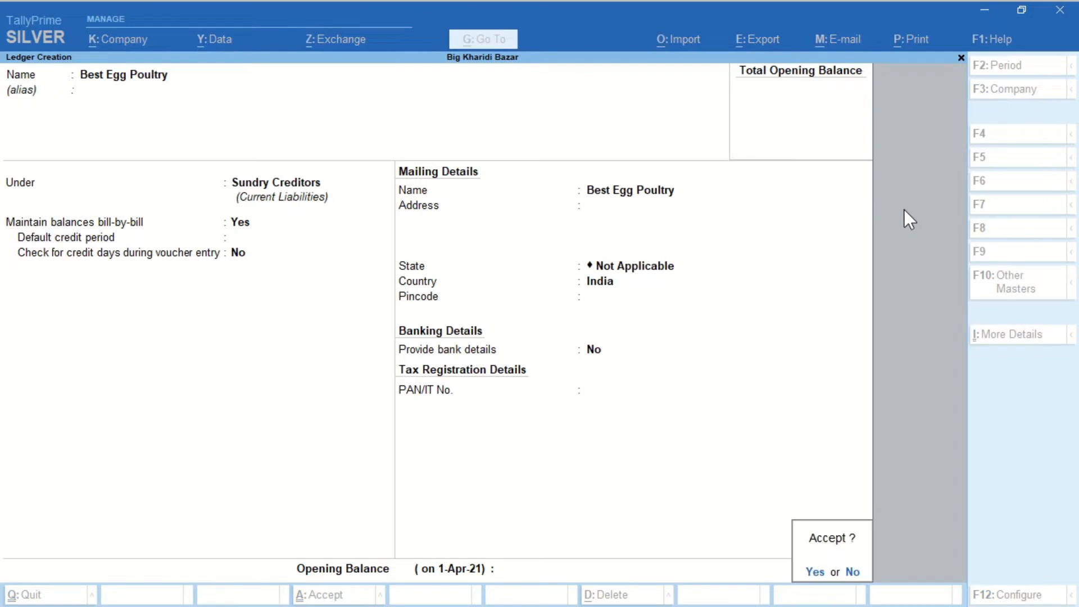
{"action": "key", "text": "Return"}
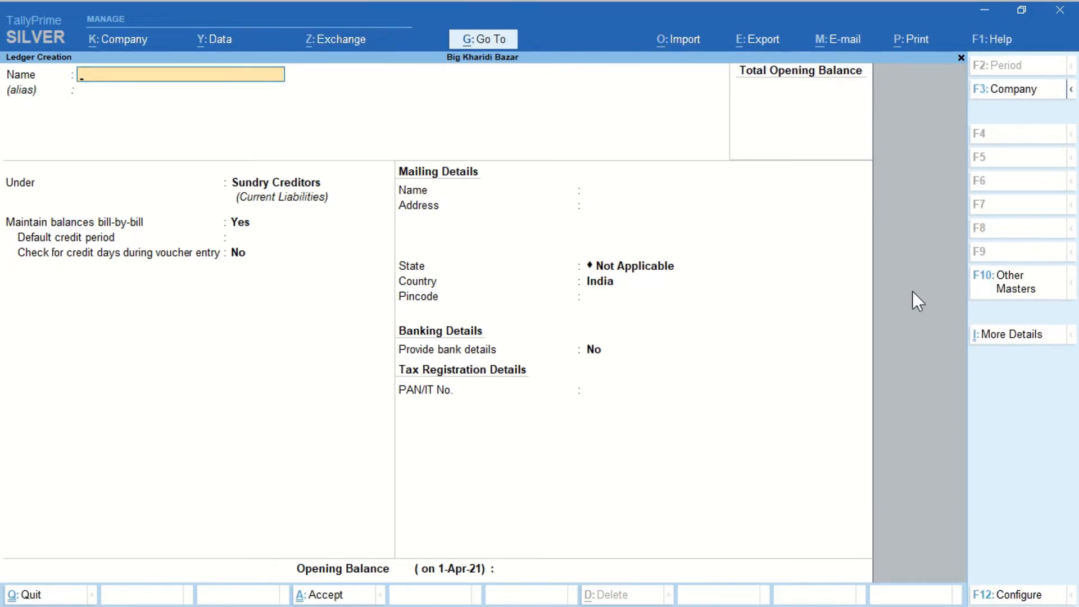
{"action": "key", "text": "Escape"}
{"action": "key", "text": "Return"}
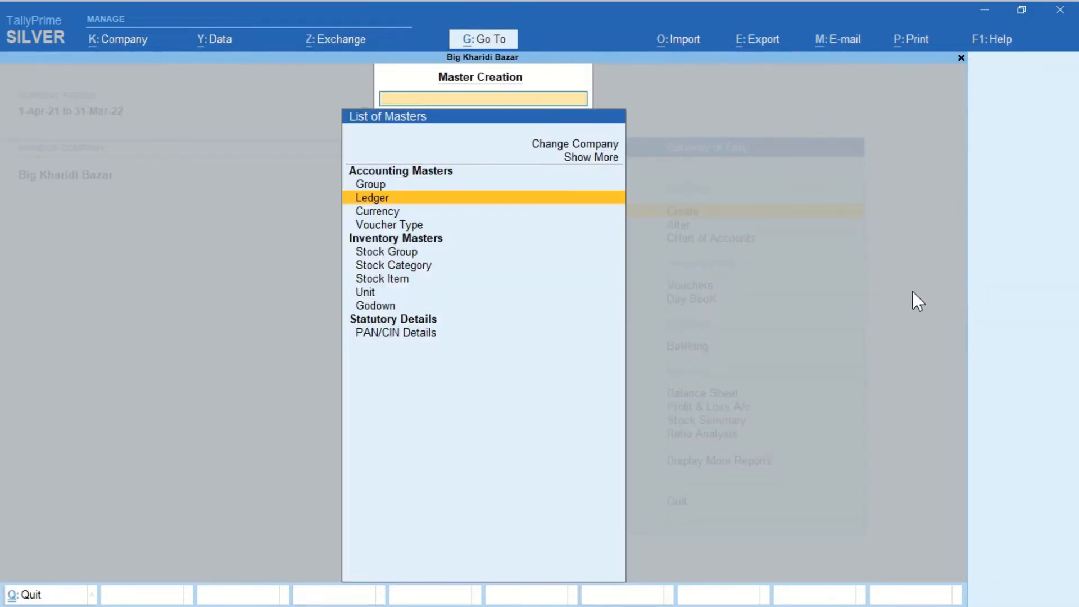
Step: Create a simple unit of measure with symbol L, formal name Litre and 3 decimal places
{"action": "key", "text": "Down"}
{"action": "key", "text": "Down"}
{"action": "key", "text": "Down"}
{"action": "key", "text": "Down"}
{"action": "key", "text": "Down"}
{"action": "key", "text": "Down"}
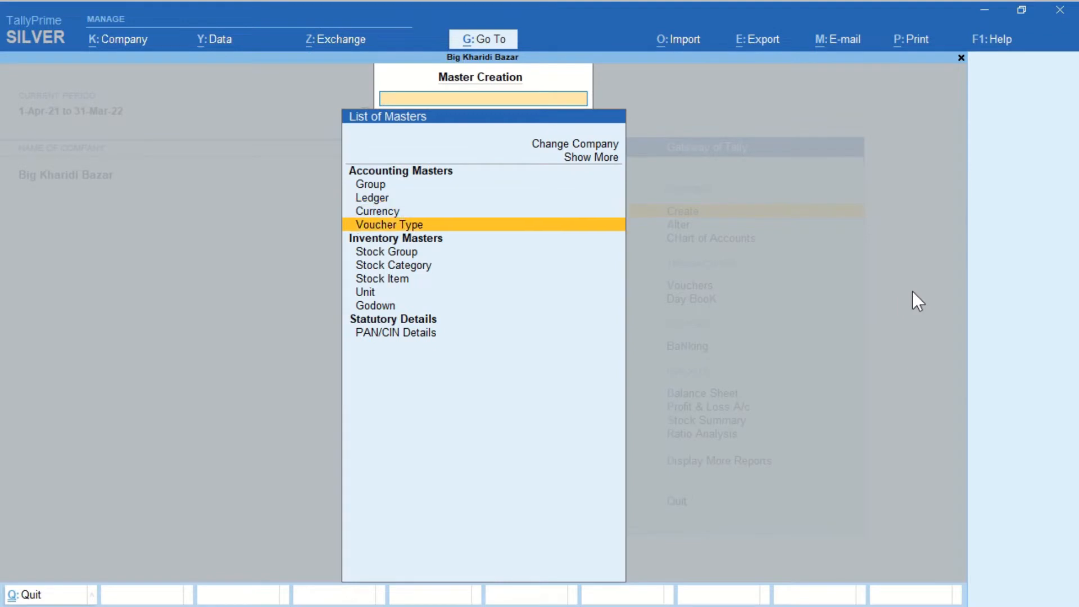
{"action": "key", "text": "Return"}
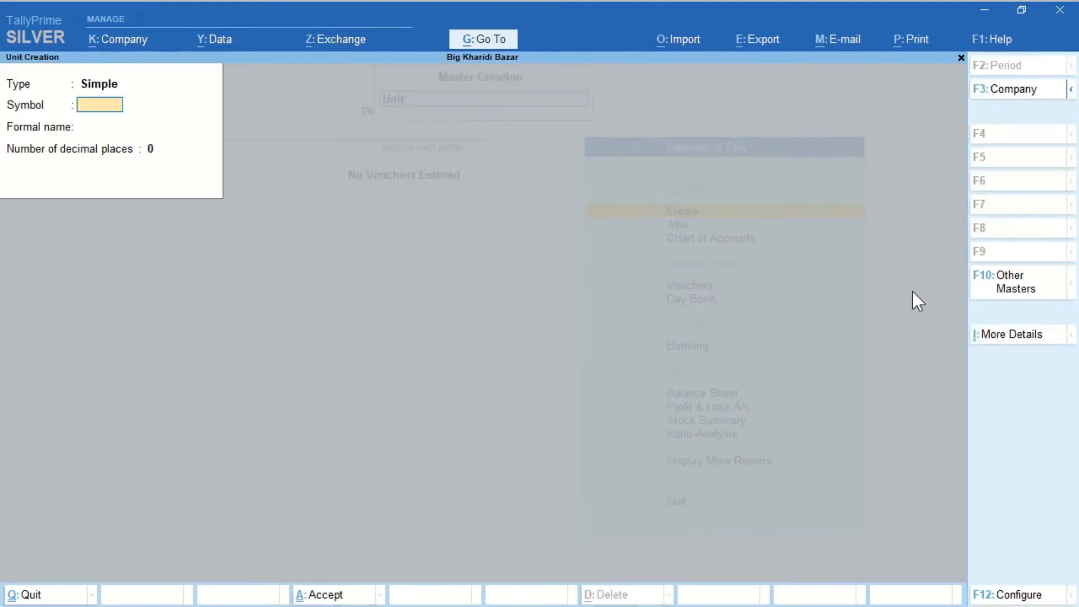
{"action": "type", "text": "L"}
{"action": "key", "text": "Return"}
{"action": "type", "text": "Litre"}
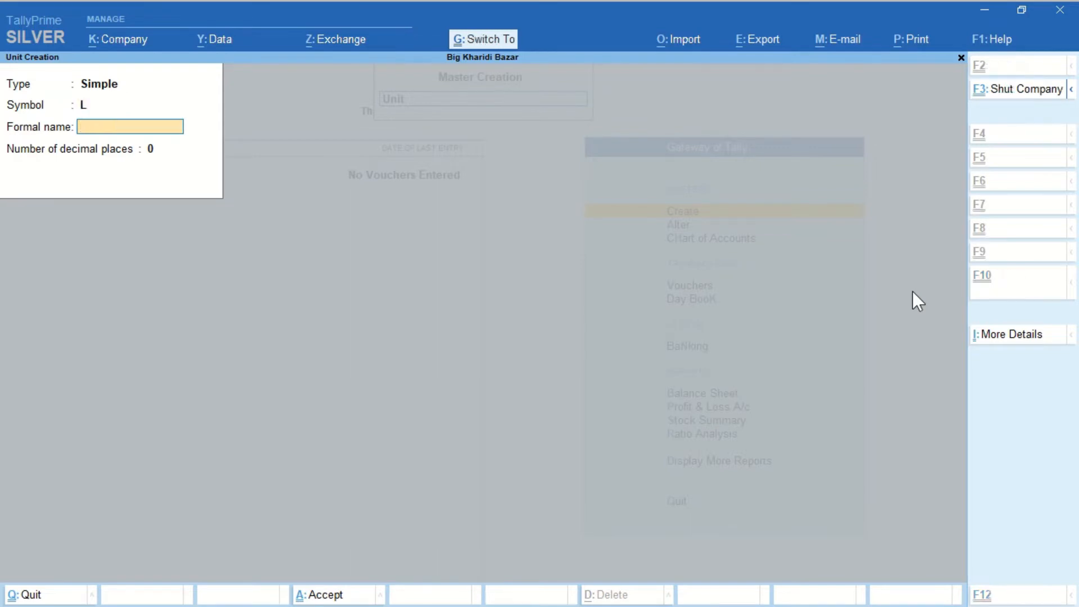
{"action": "key", "text": "Return"}
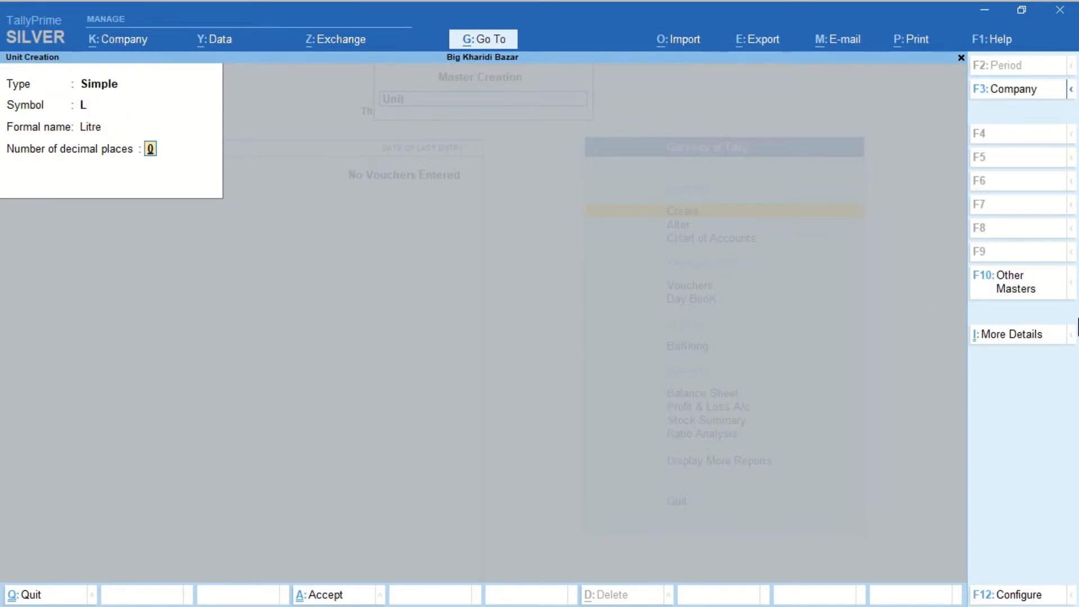
{"action": "type", "text": "3"}
{"action": "key", "text": "Return"}
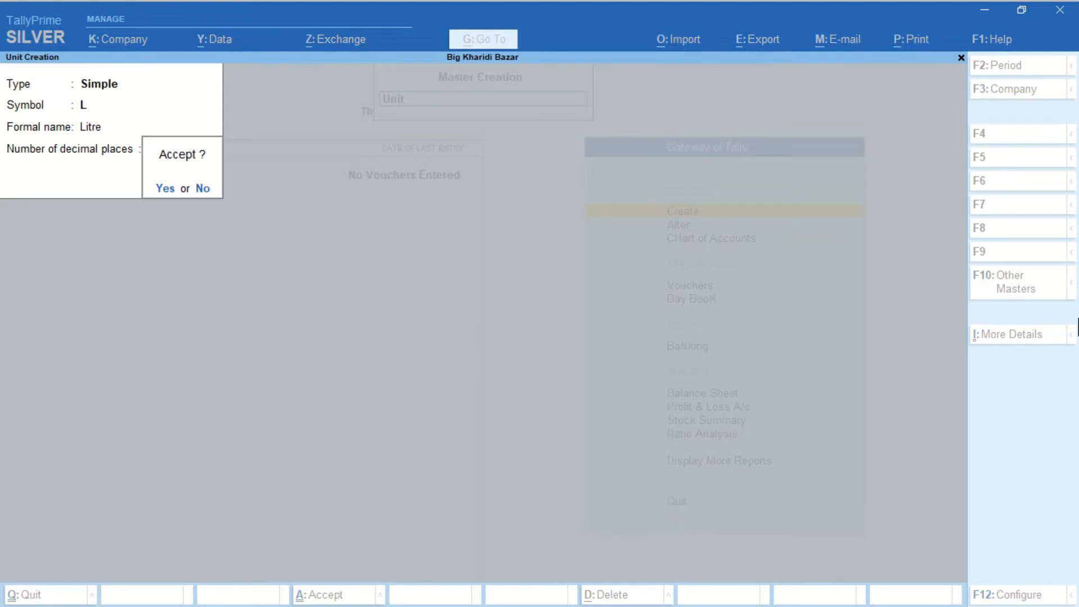
{"action": "key", "text": "y"}
Step: Save the Litre unit and create a simple unit with symbol B, formal name Bags and 0 decimal places
{"action": "key", "text": "ctrl"}
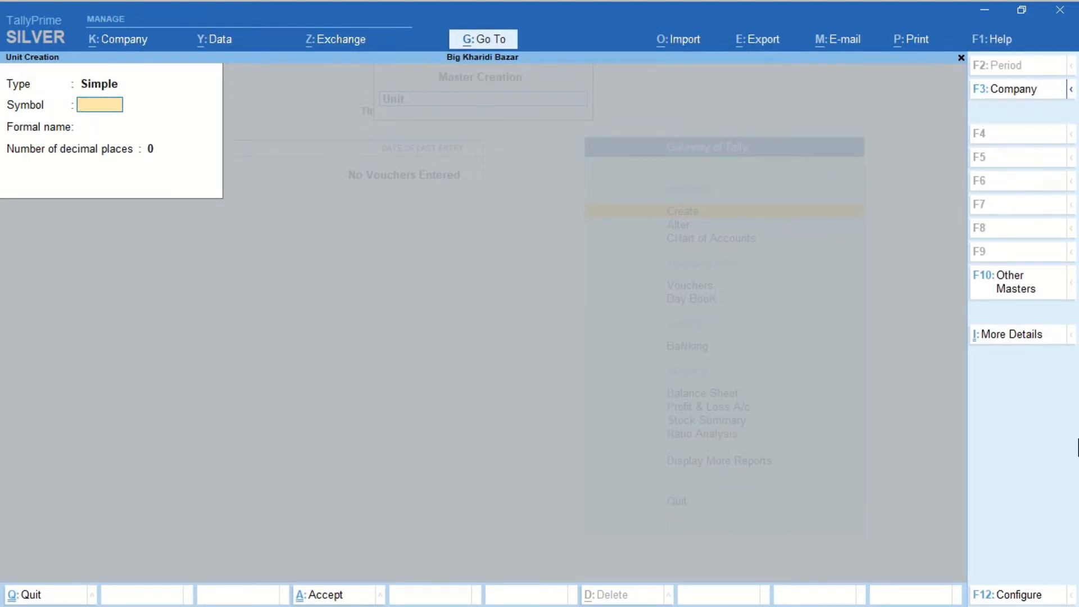
{"action": "type", "text": "B"}
{"action": "key", "text": "Return"}
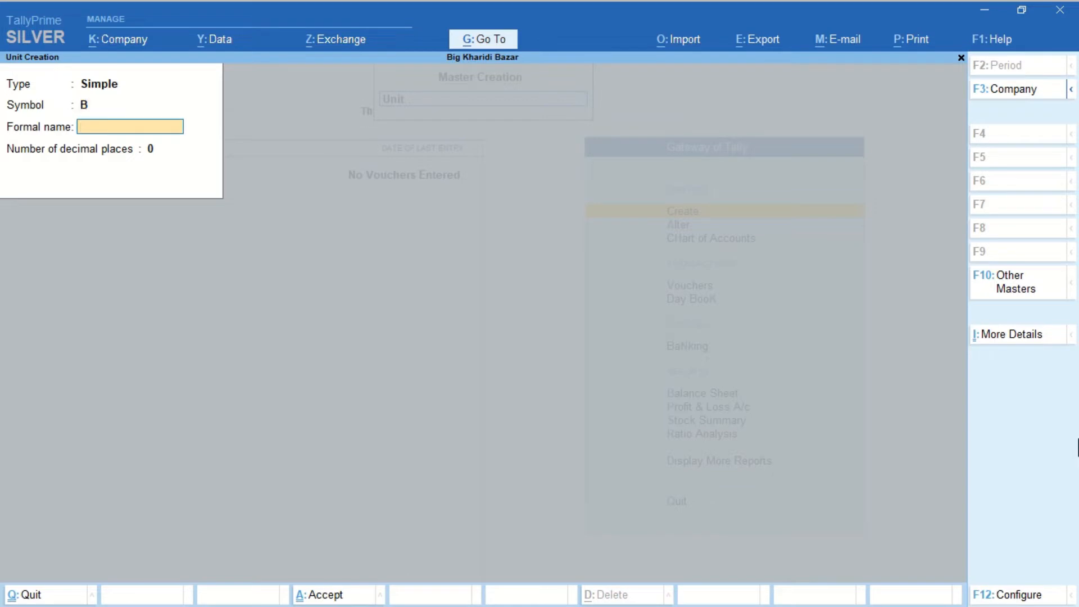
{"action": "type", "text": "Bags"}
{"action": "key", "text": "Return"}
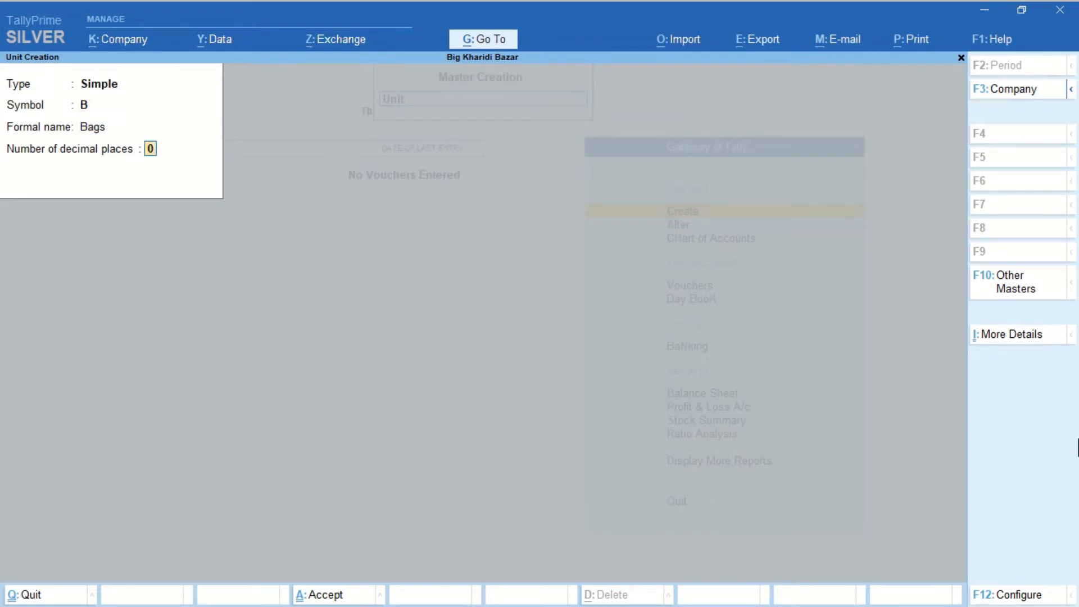
{"action": "key", "text": "Return"}
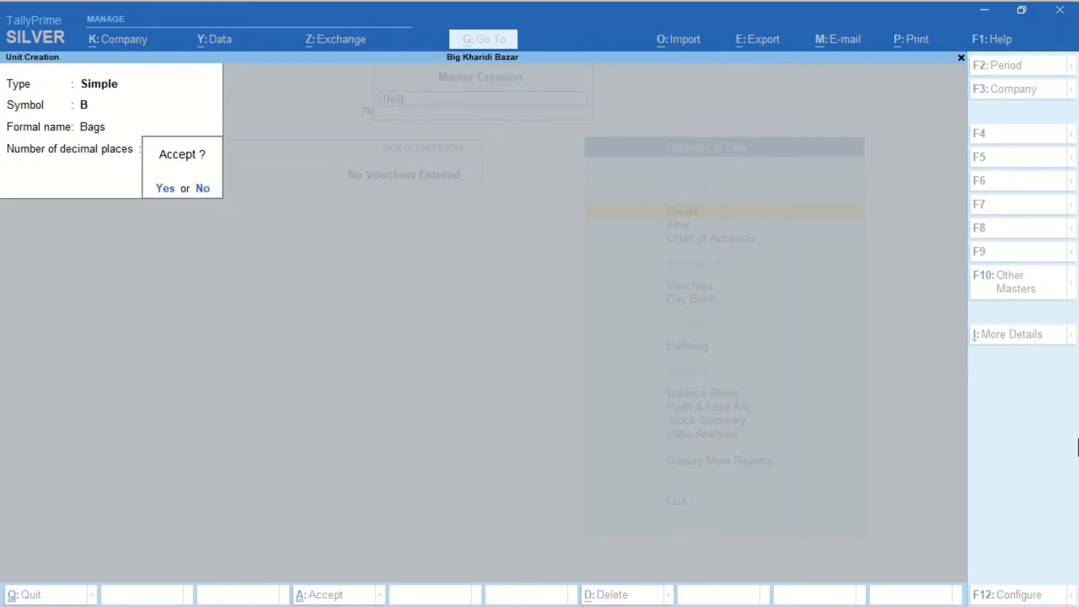
{"action": "key", "text": "Return"}
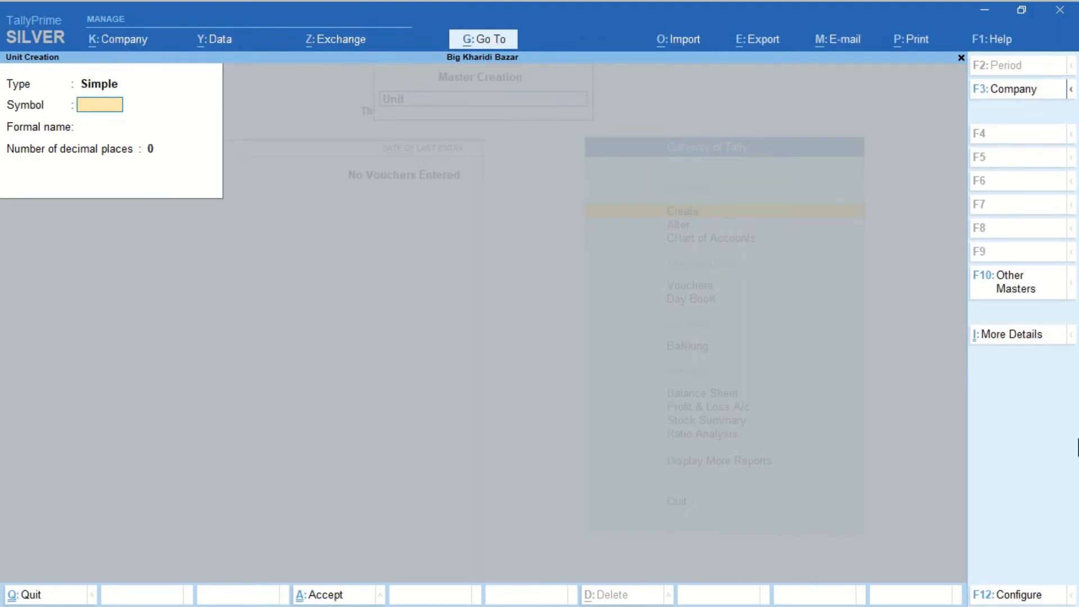
Step: Create a simple unit of measure with symbol D, formal name Dozen and 0 decimal places
{"action": "type", "text": "D"}
{"action": "key", "text": "Return"}
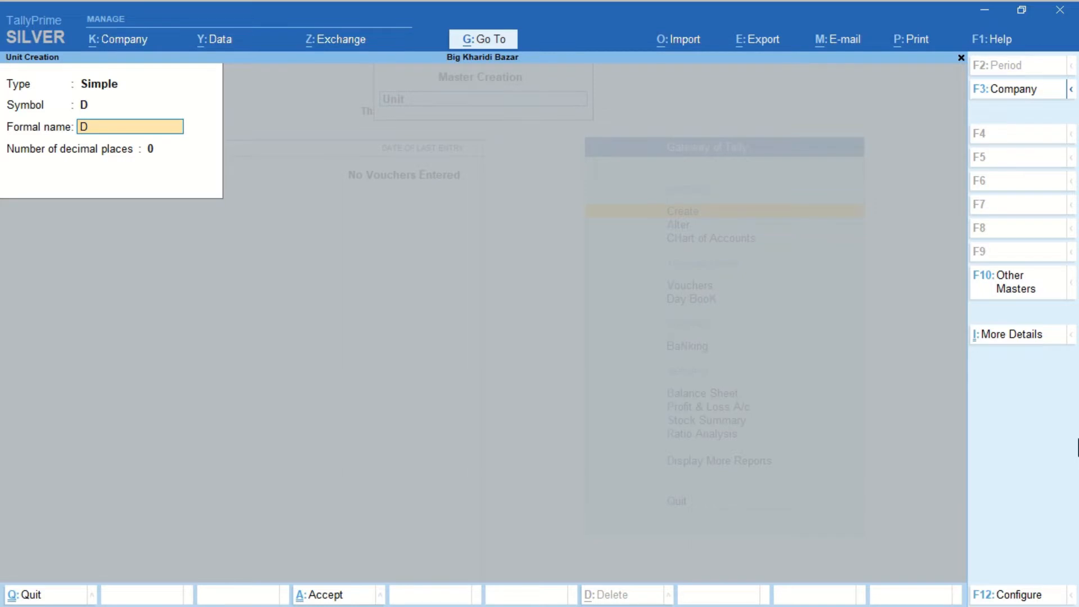
{"action": "type", "text": "ozen"}
{"action": "key", "text": "Return"}
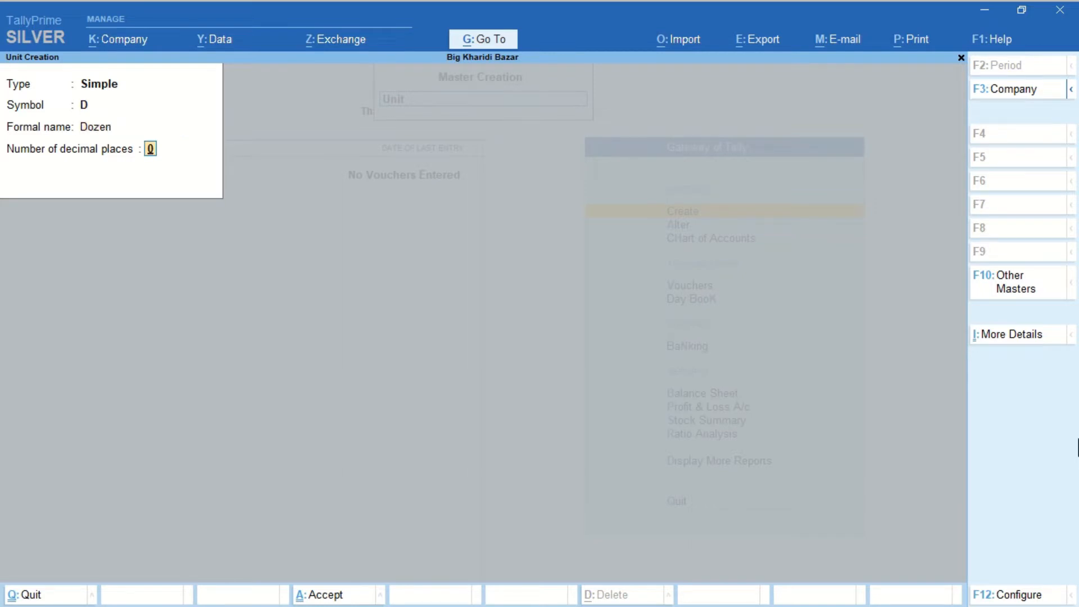
{"action": "key", "text": "Return"}
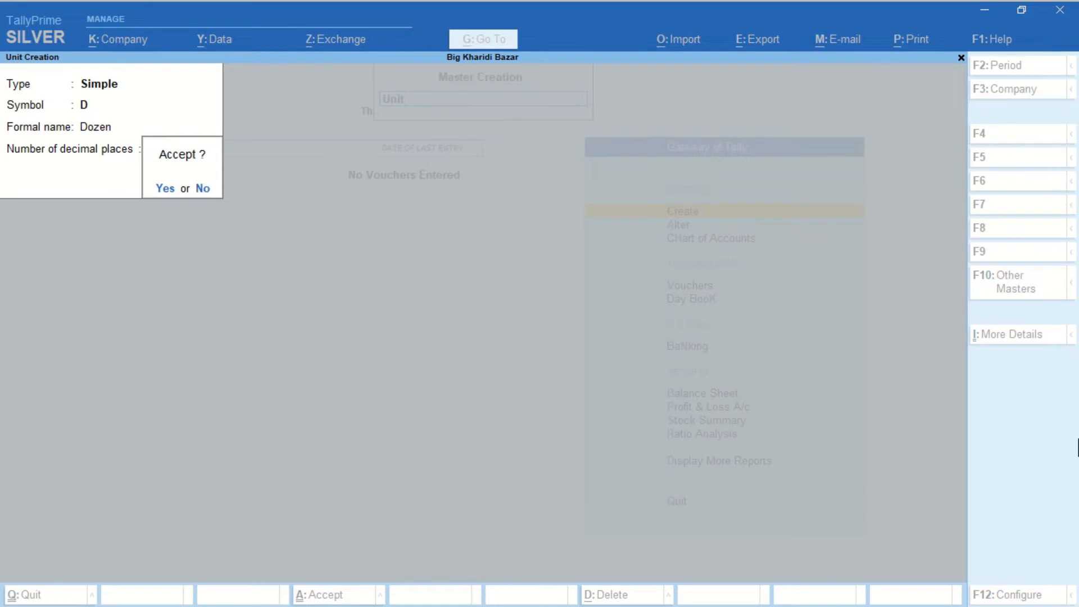
{"action": "key", "text": "y"}
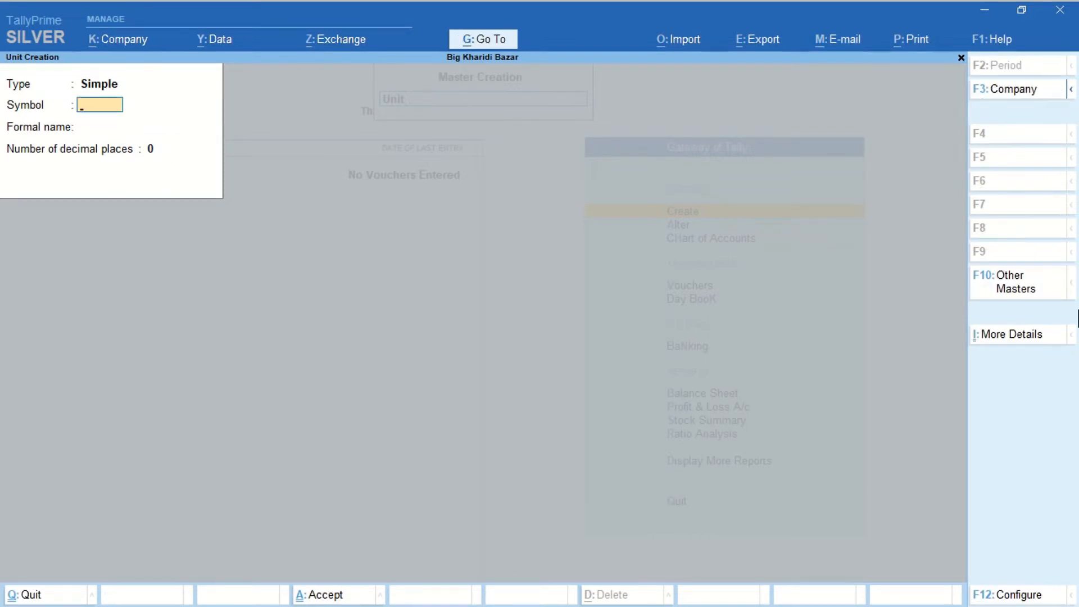
Step: Create a simple unit of measure with symbol N, formal name Numbers and 0 decimal places
{"action": "type", "text": "N"}
{"action": "key", "text": "Return"}
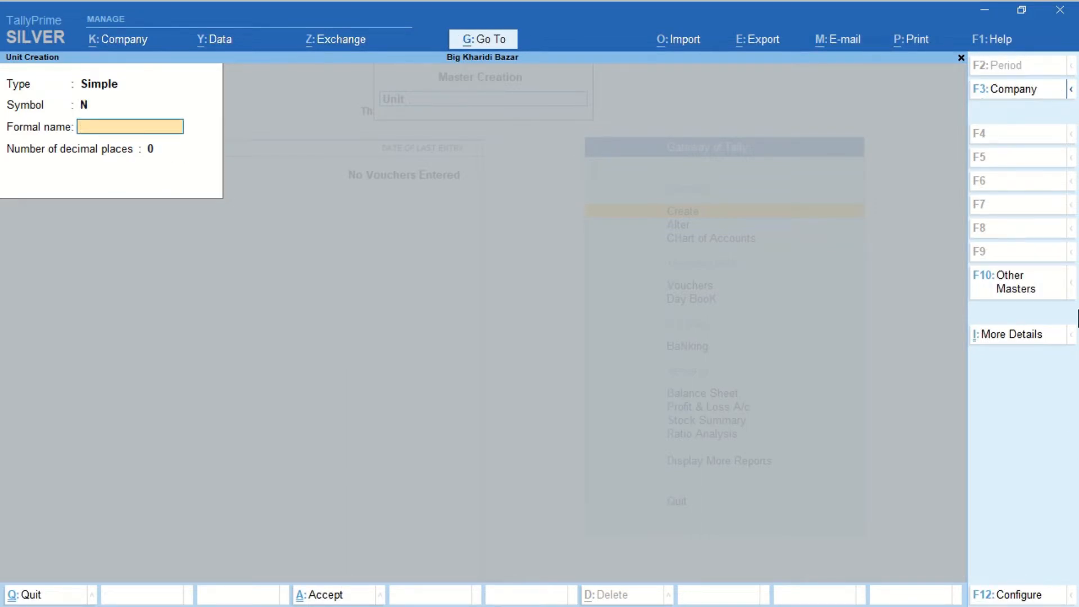
{"action": "type", "text": "Numbers"}
{"action": "key", "text": "Return"}
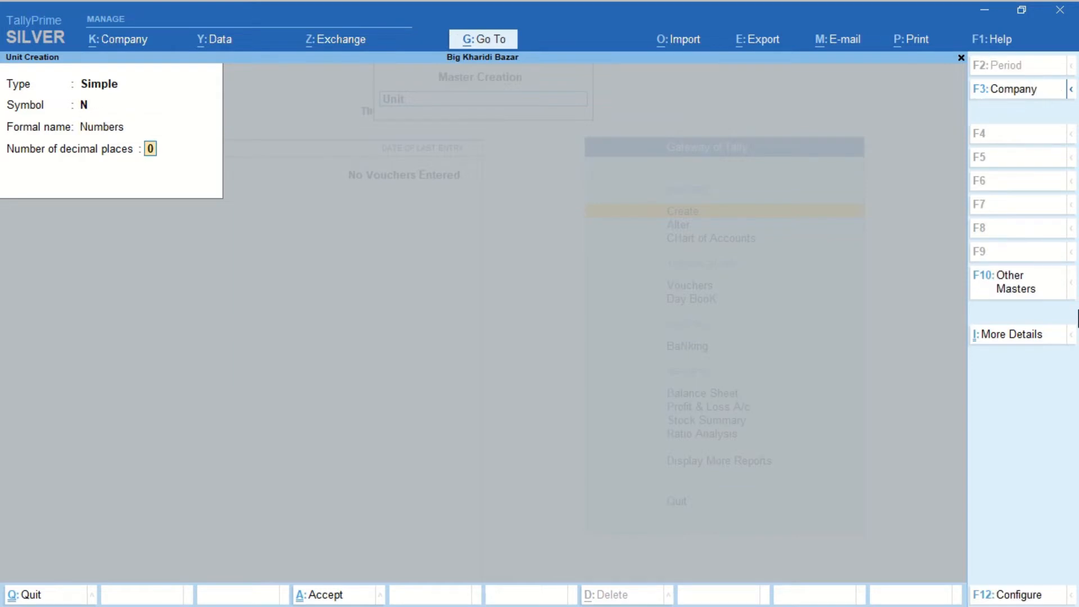
{"action": "key", "text": "Return"}
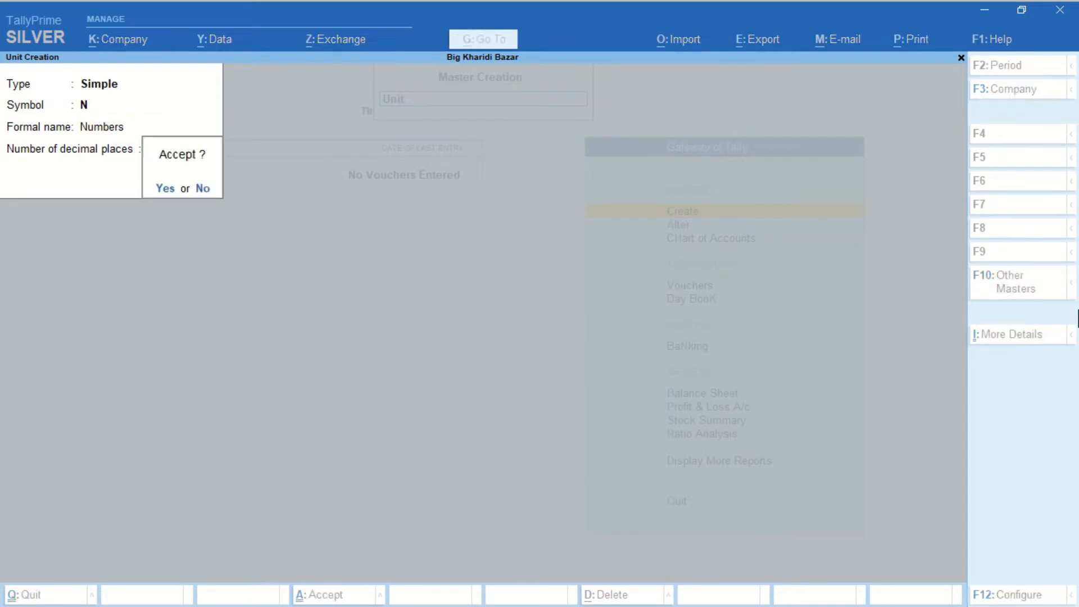
{"action": "key", "text": "Return"}
Step: Create a simple unit of measure with symbol S, formal name Scoop and 0 decimal places
{"action": "type", "text": "S"}
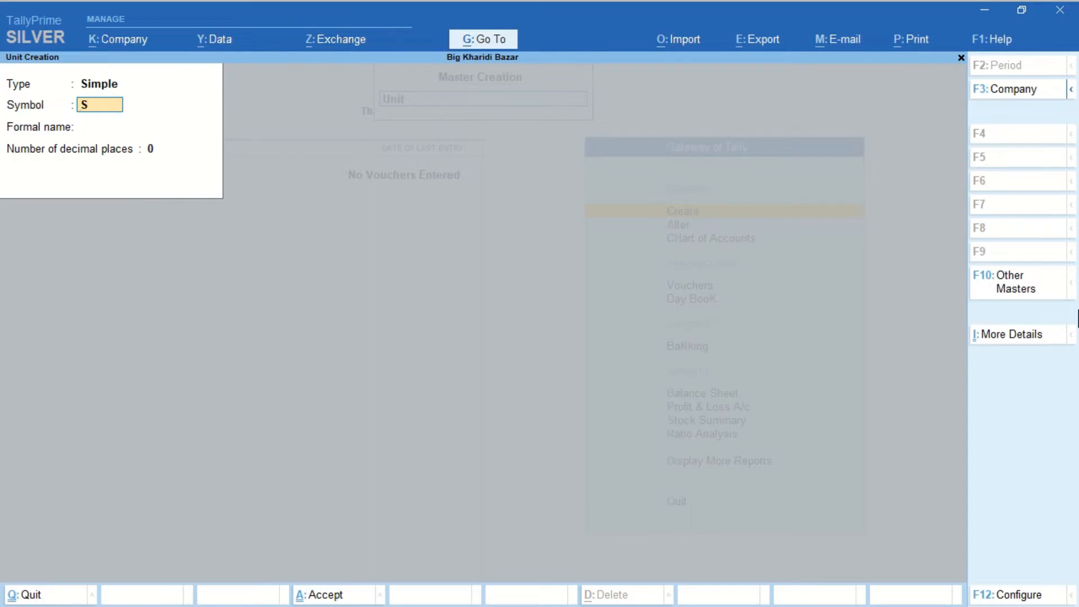
{"action": "key", "text": "Return"}
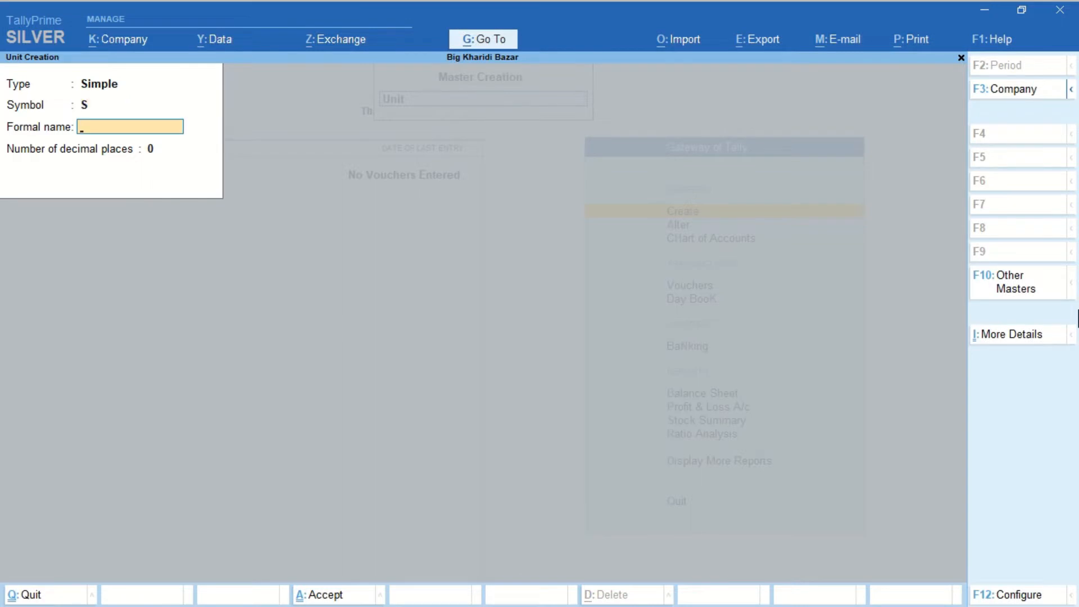
{"action": "type", "text": "Scoop"}
{"action": "key", "text": "Return"}
{"action": "key", "text": "Return"}
{"action": "key", "text": "Return"}
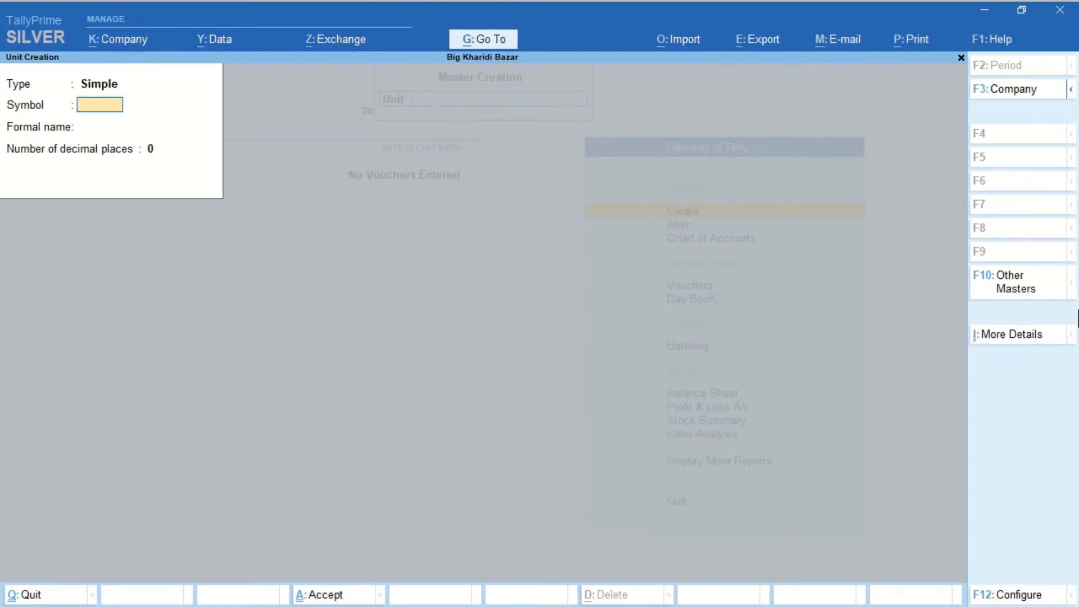
Step: Create a simple unit of measure with symbol C, formal name Cup and 0 decimal places
{"action": "type", "text": "C"}
{"action": "key", "text": "Return"}
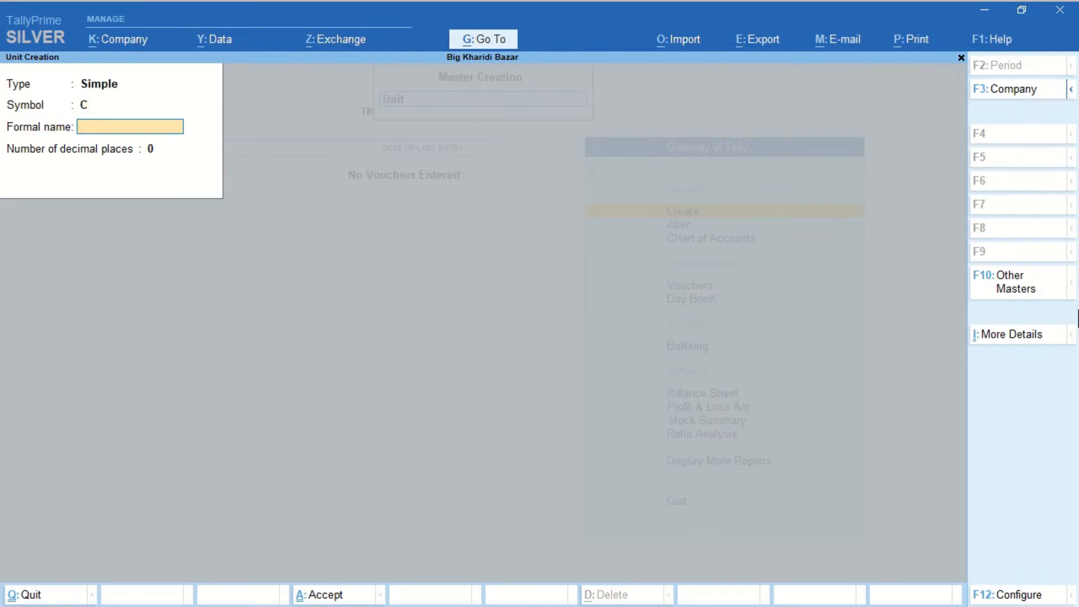
{"action": "type", "text": "Cup"}
{"action": "key", "text": "Return"}
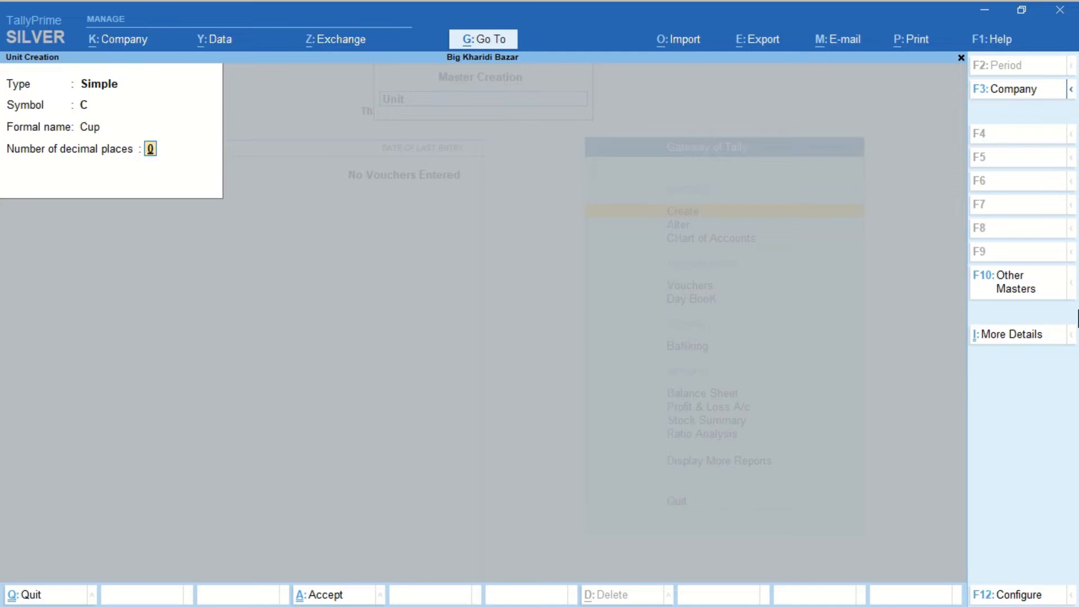
{"action": "key", "text": "Return"}
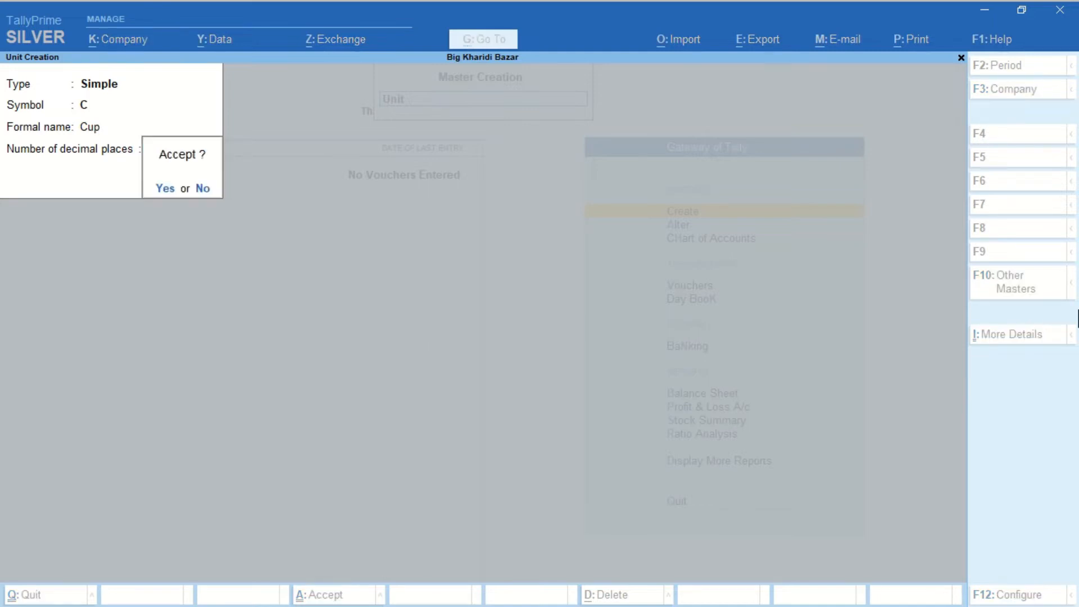
{"action": "key", "text": "Return"}
Step: Create a simple unit of measure with symbol K, formal name Kilogram and 3 decimal places
{"action": "type", "text": "K"}
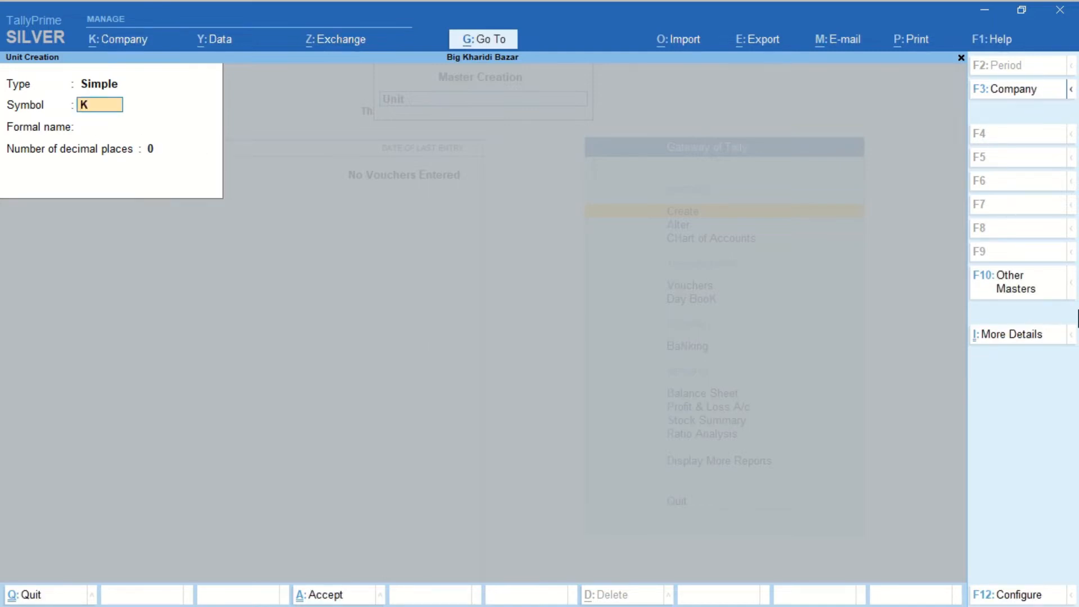
{"action": "key", "text": "Return"}
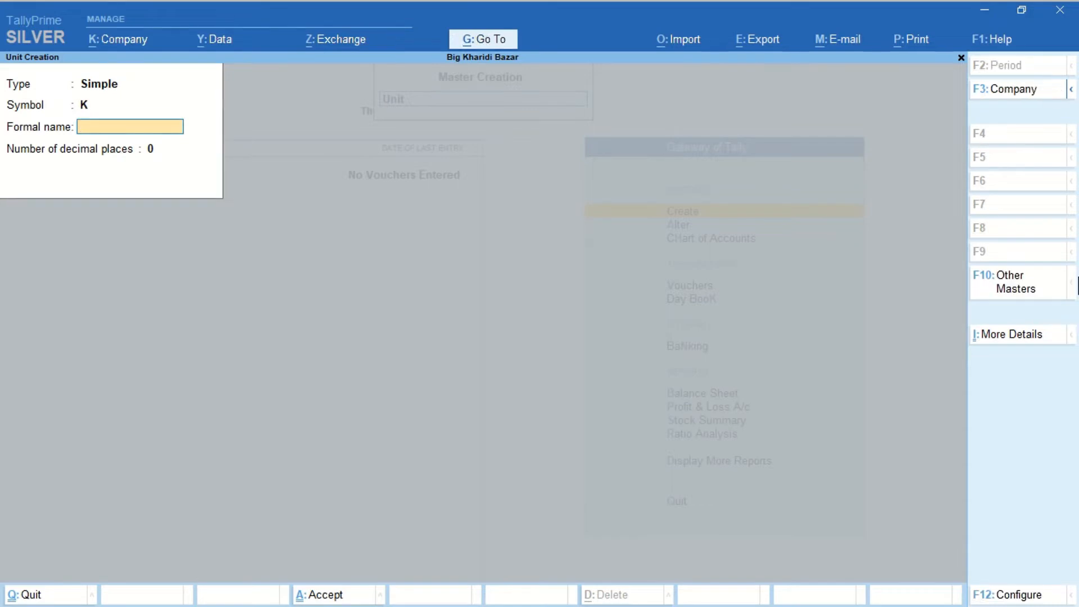
{"action": "type", "text": "Kilogram"}
{"action": "key", "text": "Return"}
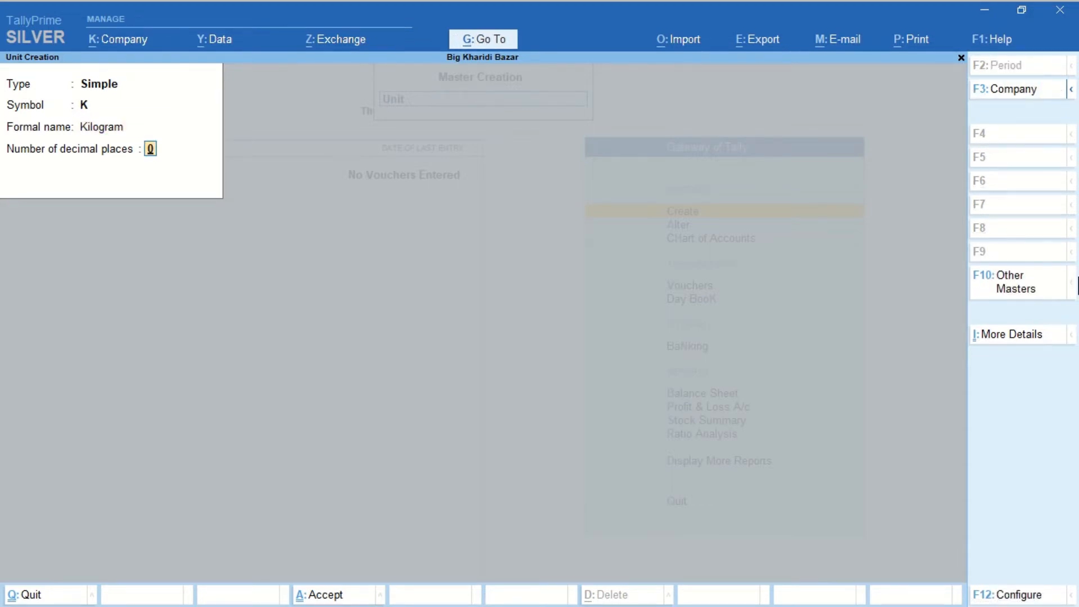
{"action": "type", "text": "3"}
{"action": "key", "text": "Return"}
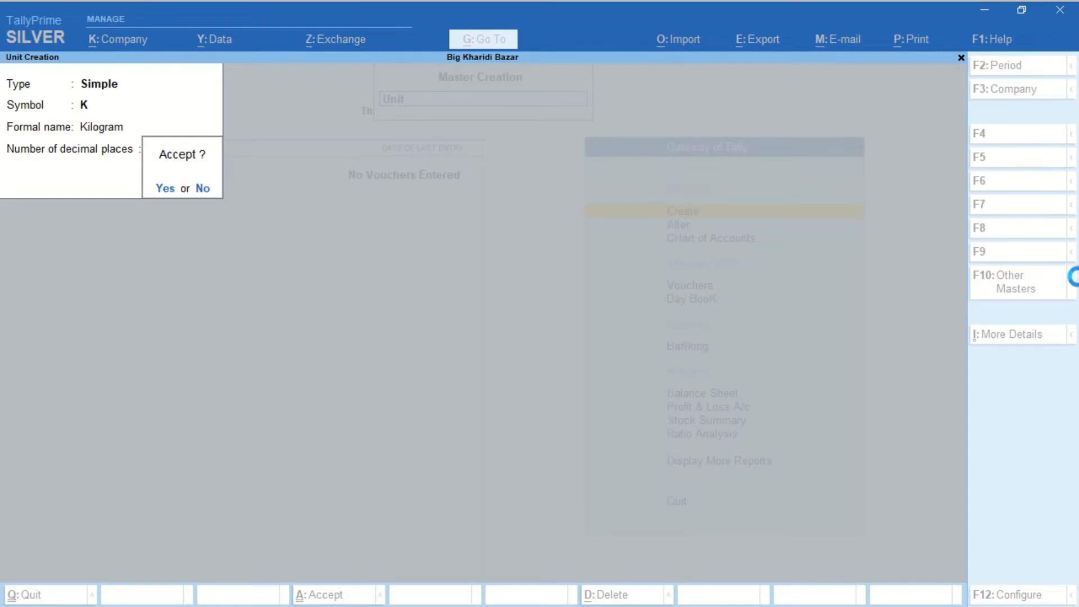
{"action": "key", "text": "Return"}
{"action": "key", "text": "ctrl"}
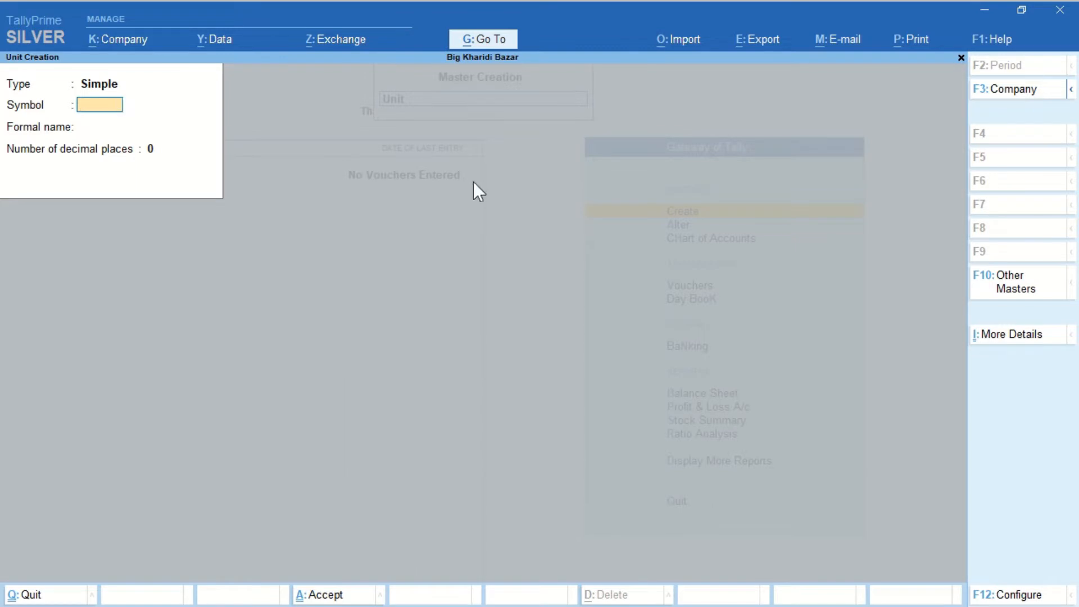
Step: Create a compound unit with D (Dozen) as first unit, conversion 12 and N (Numbers) as second unit
{"action": "key", "text": "BackSpace"}
{"action": "key", "text": "Up"}
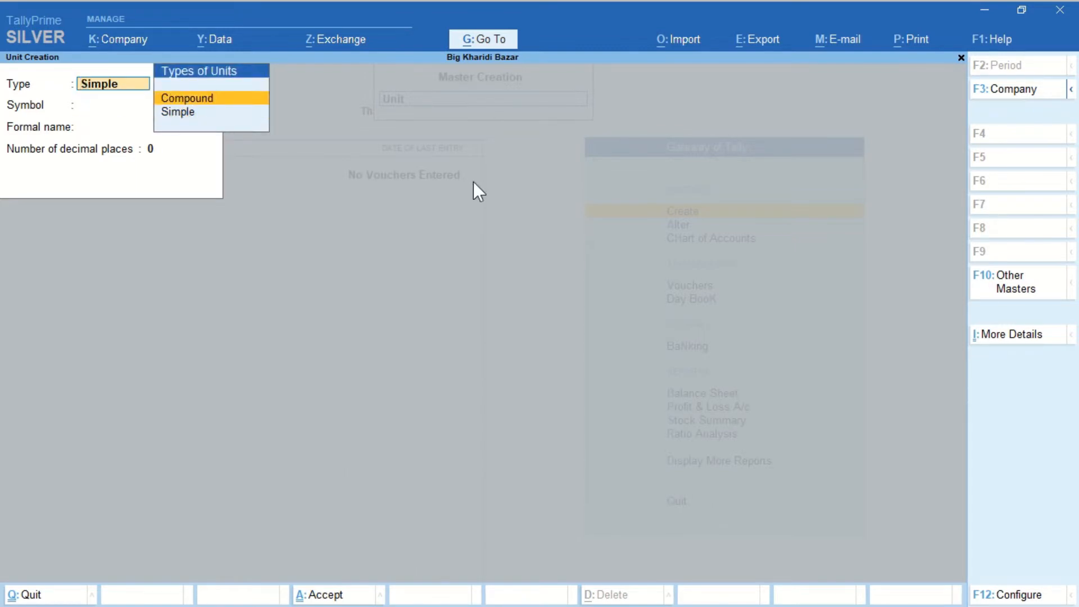
{"action": "key", "text": "Return"}
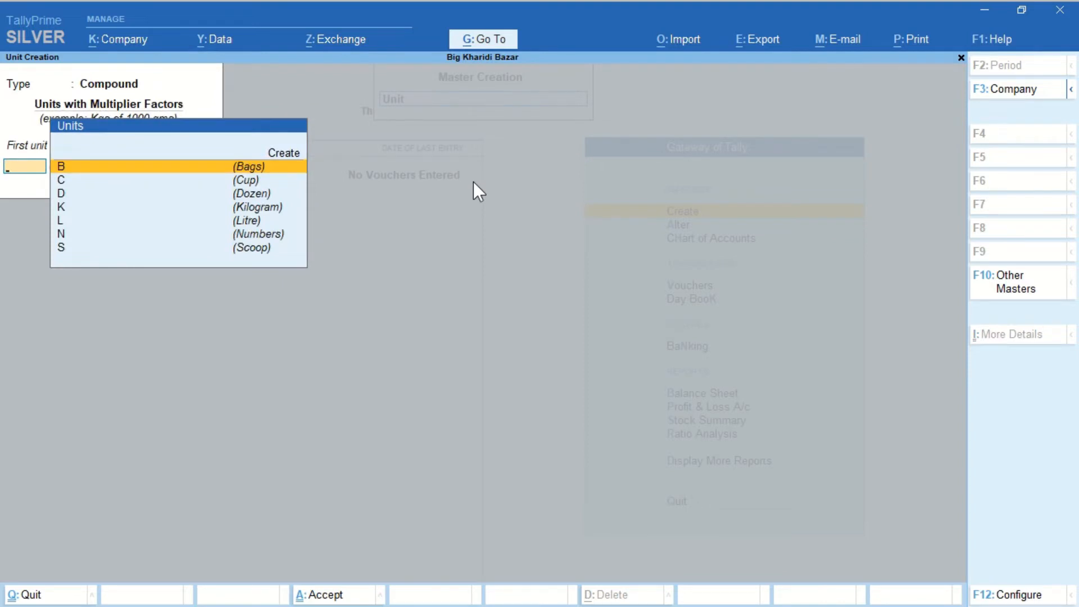
{"action": "key", "text": "Down"}
{"action": "key", "text": "Down"}
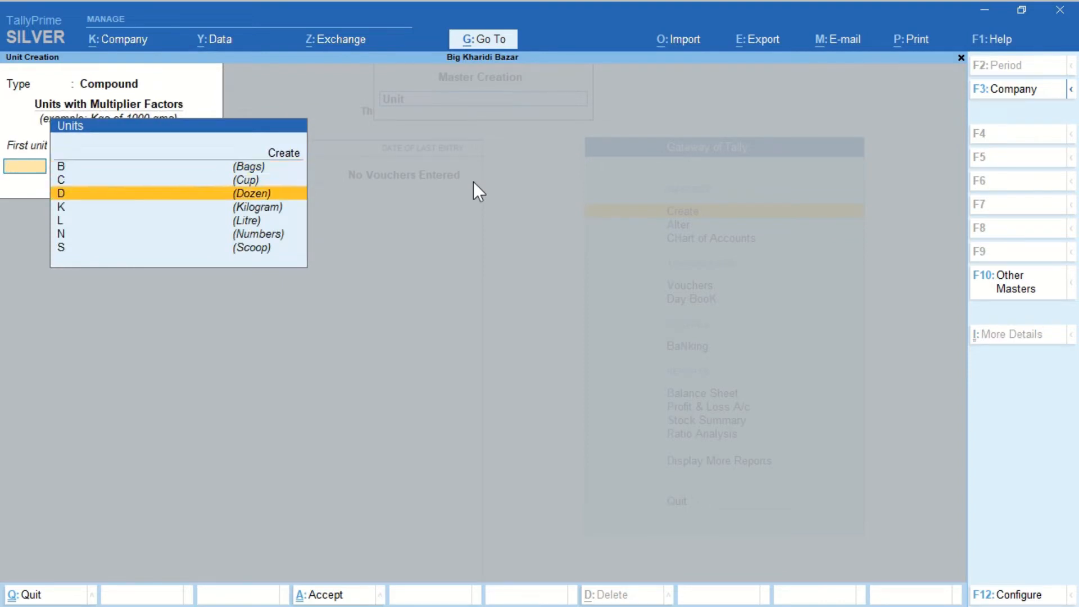
{"action": "key", "text": "Return"}
{"action": "type", "text": "12"}
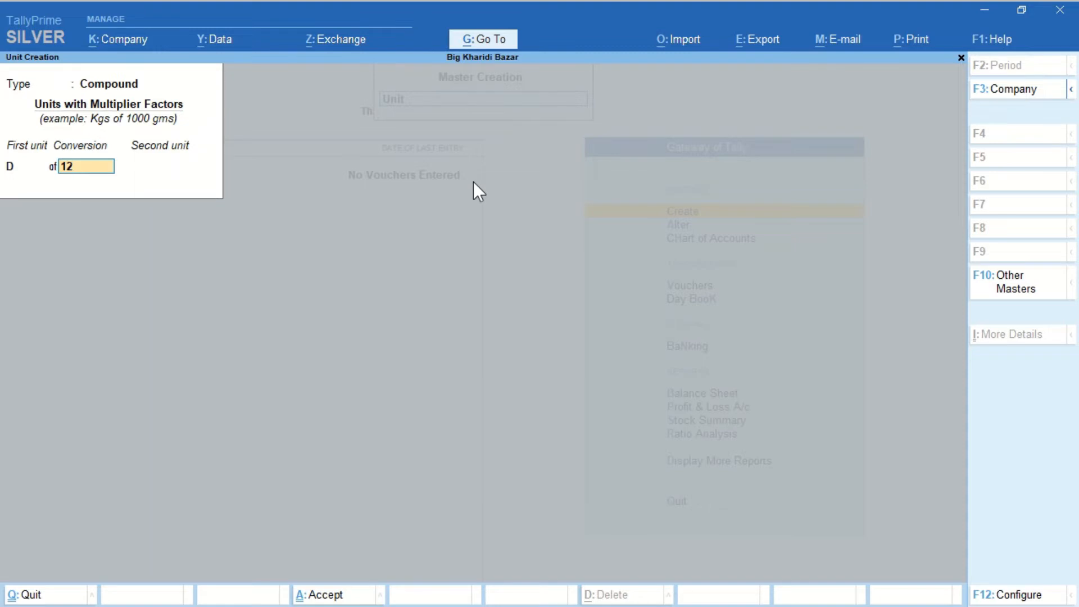
{"action": "key", "text": "Return"}
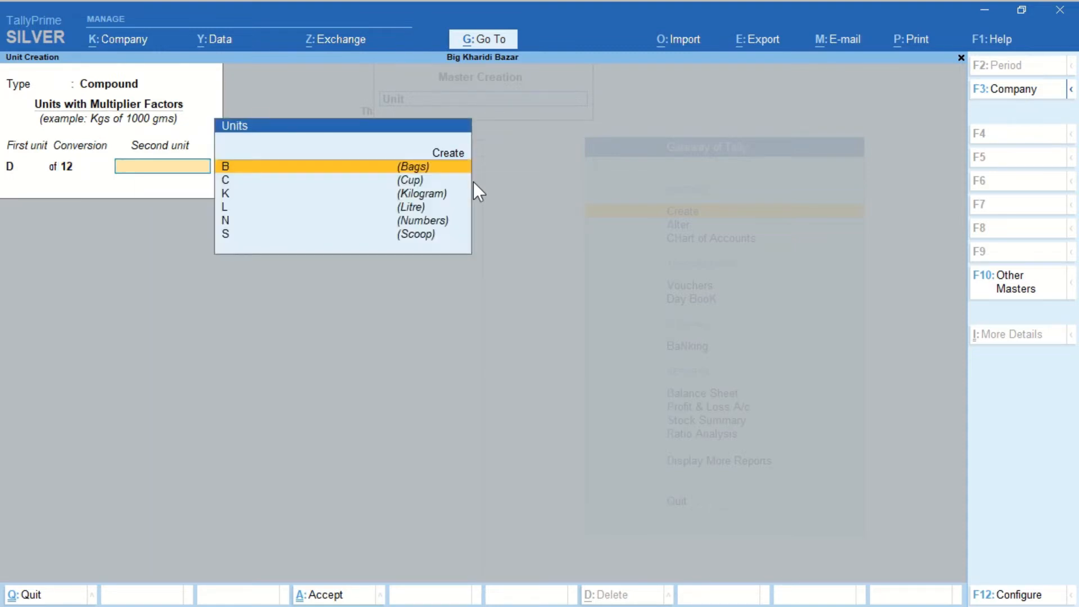
{"action": "type", "text": "n"}
{"action": "key", "text": "Return"}
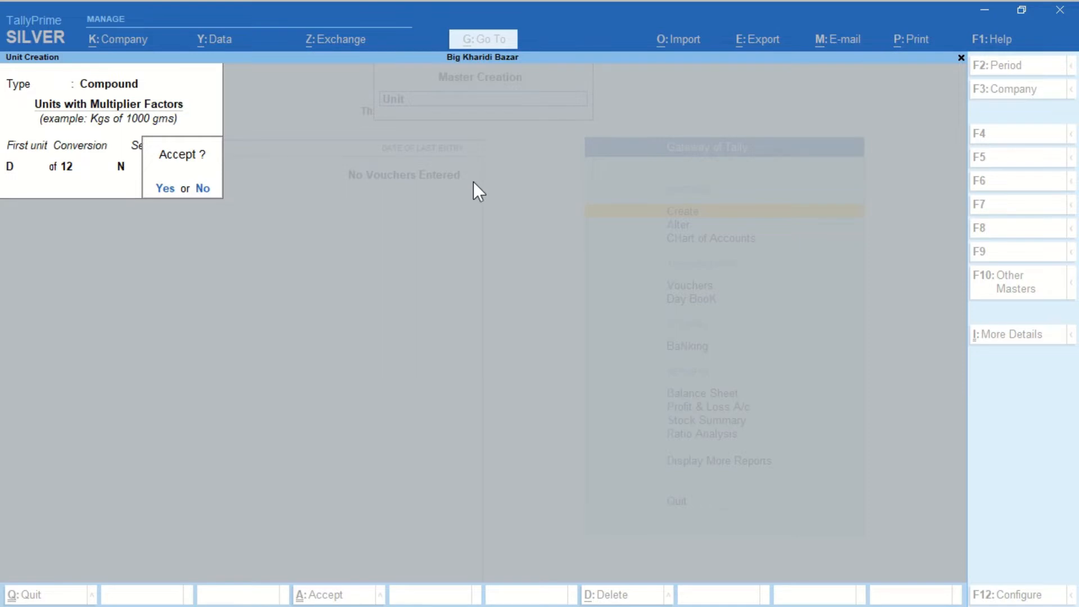
{"action": "key", "text": "n"}
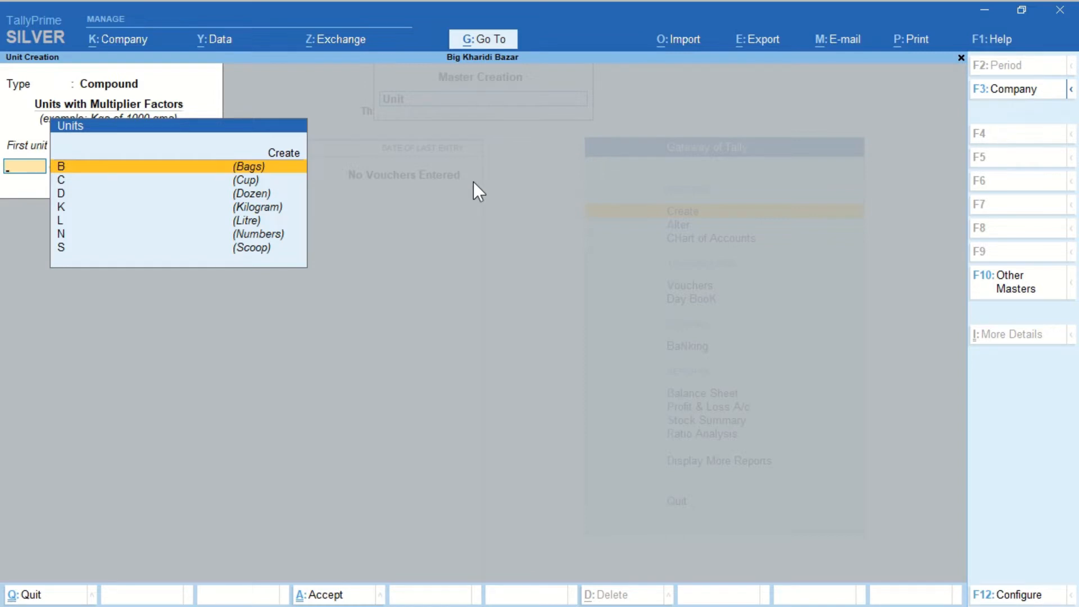
Step: Create a compound unit with C (Cup) as first unit, conversion 2 and S (Scoop) as second unit
{"action": "key", "text": "Down"}
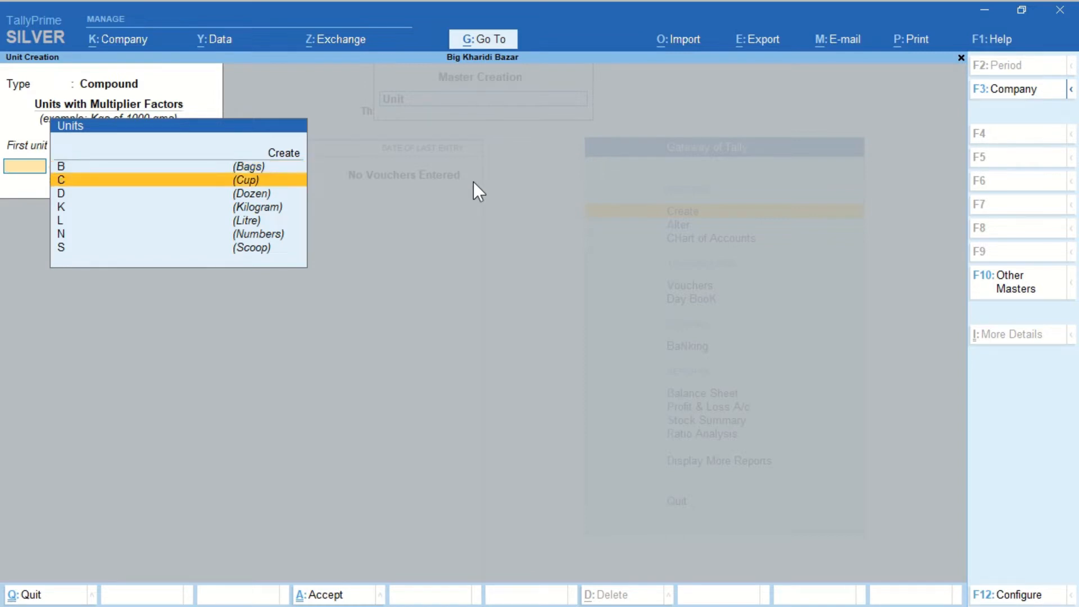
{"action": "key", "text": "Return"}
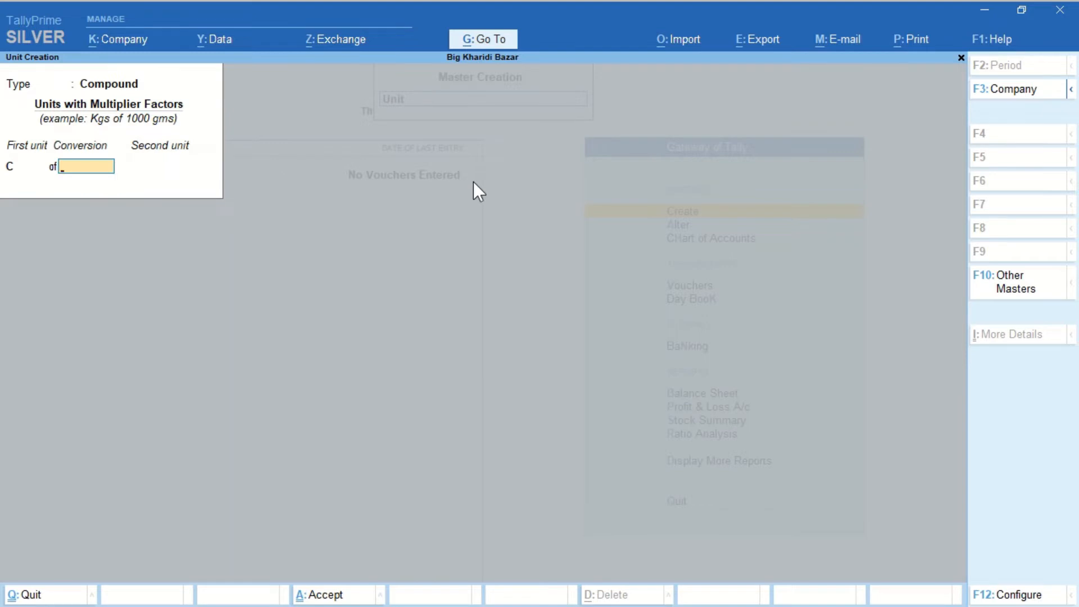
{"action": "type", "text": "2"}
{"action": "key", "text": "Return"}
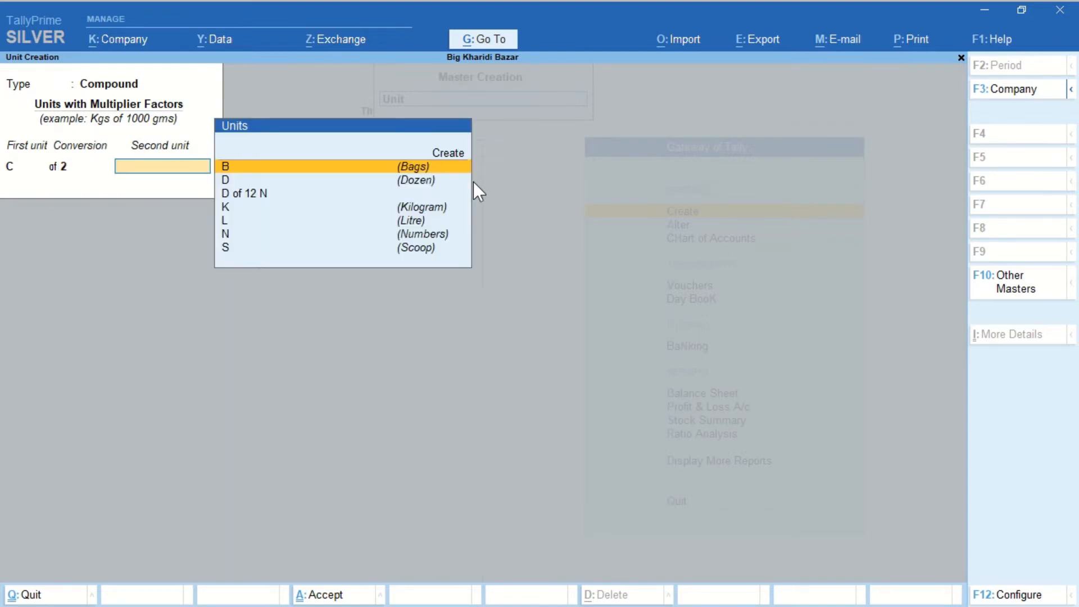
{"action": "key", "text": "Down"}
{"action": "key", "text": "Down"}
{"action": "key", "text": "Down"}
{"action": "key", "text": "Down"}
{"action": "key", "text": "Down"}
{"action": "key", "text": "Down"}
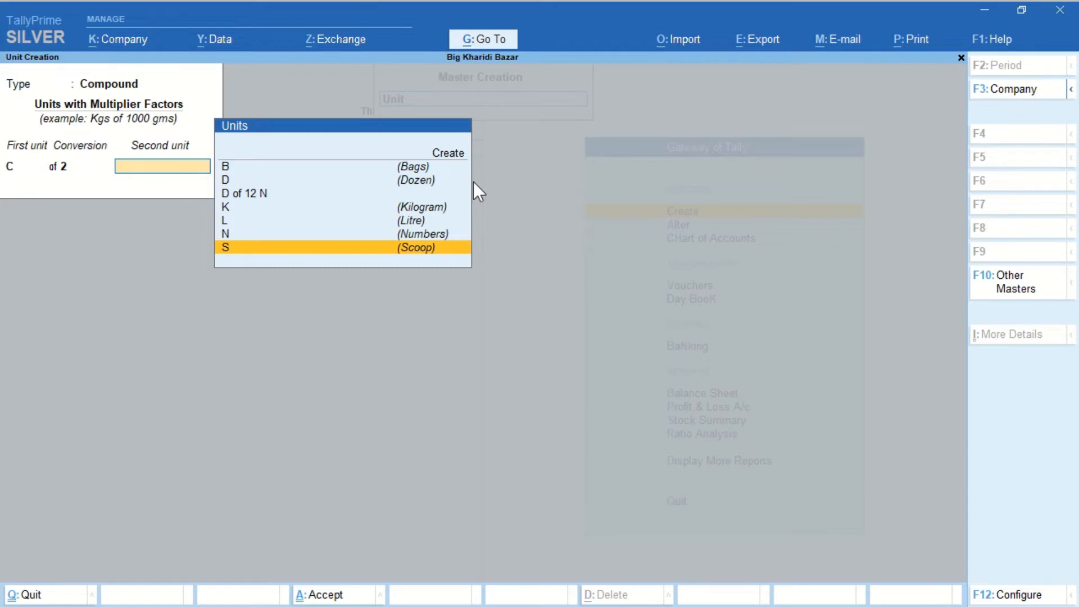
{"action": "key", "text": "Return"}
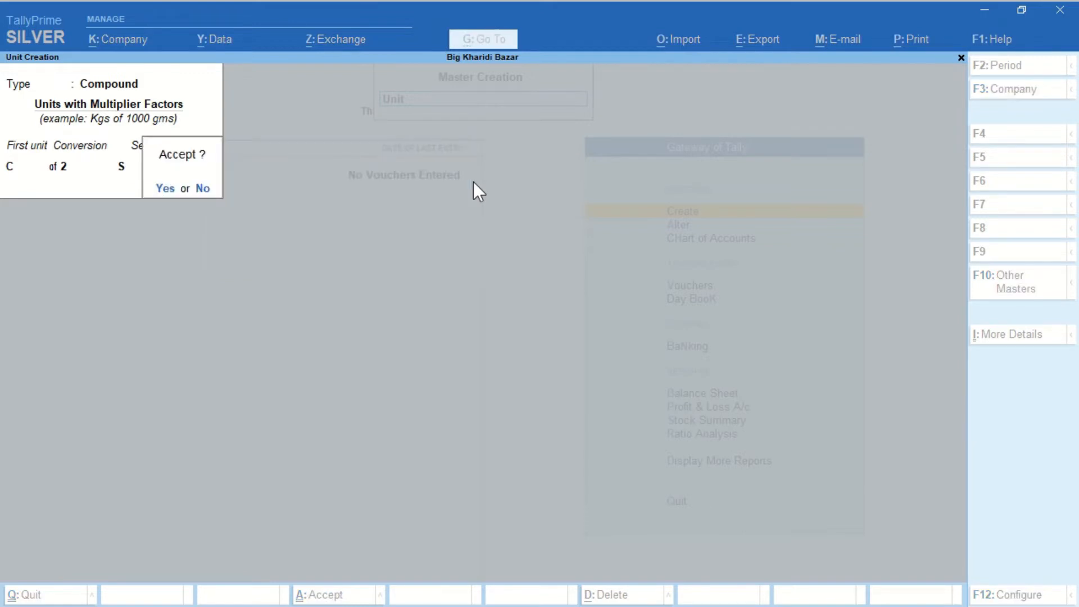
{"action": "key", "text": "Return"}
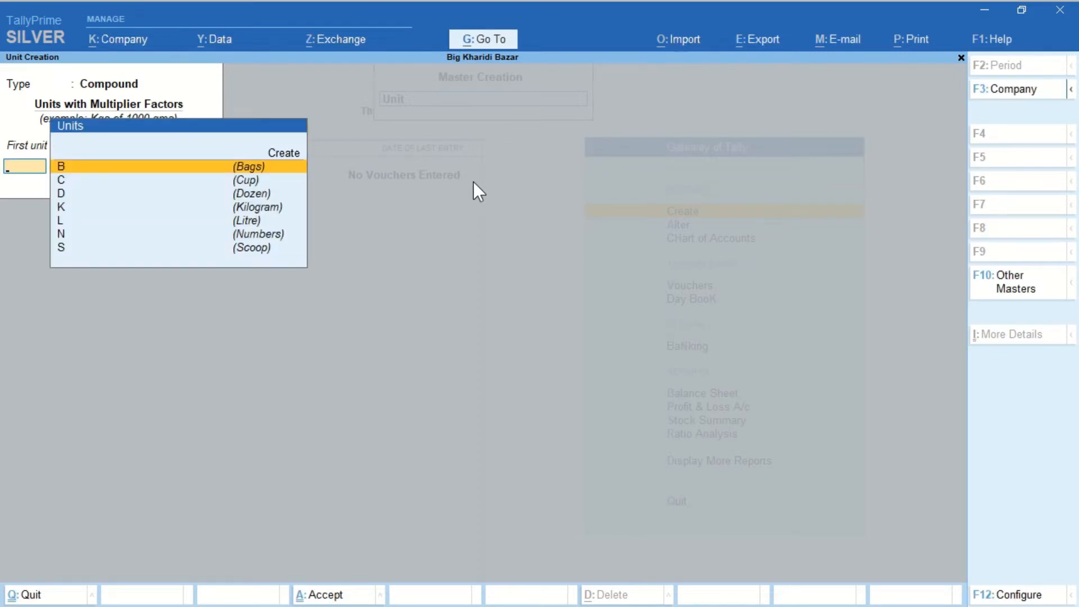
Step: Leave unit creation and open the form for creating a new stock item
{"action": "key", "text": "ctrl"}
{"action": "key", "text": "Escape"}
{"action": "key", "text": "y"}
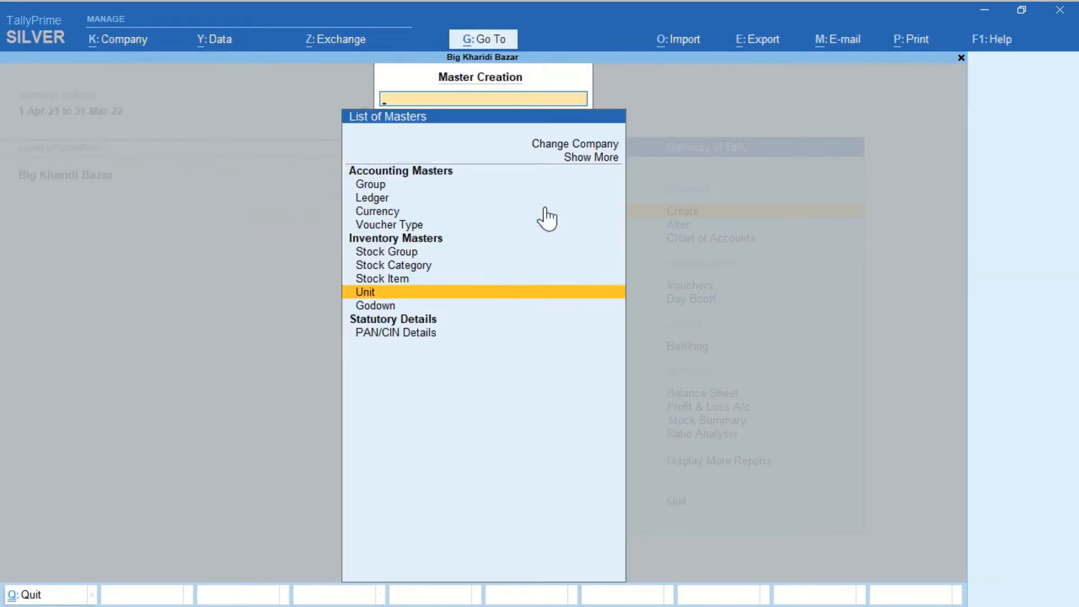
{"action": "key", "text": "Up"}
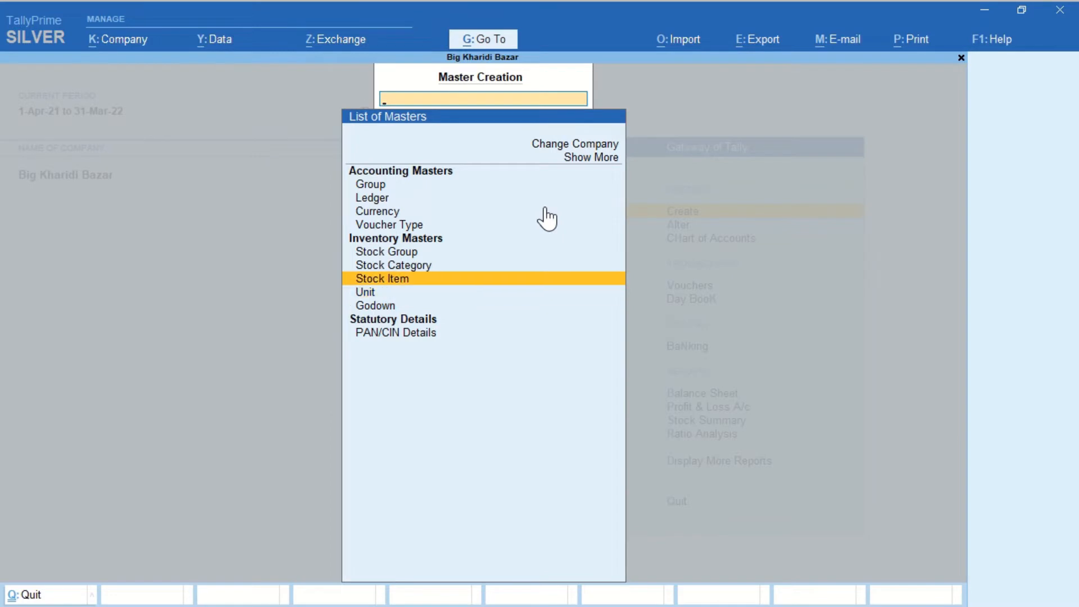
{"action": "key", "text": "Return"}
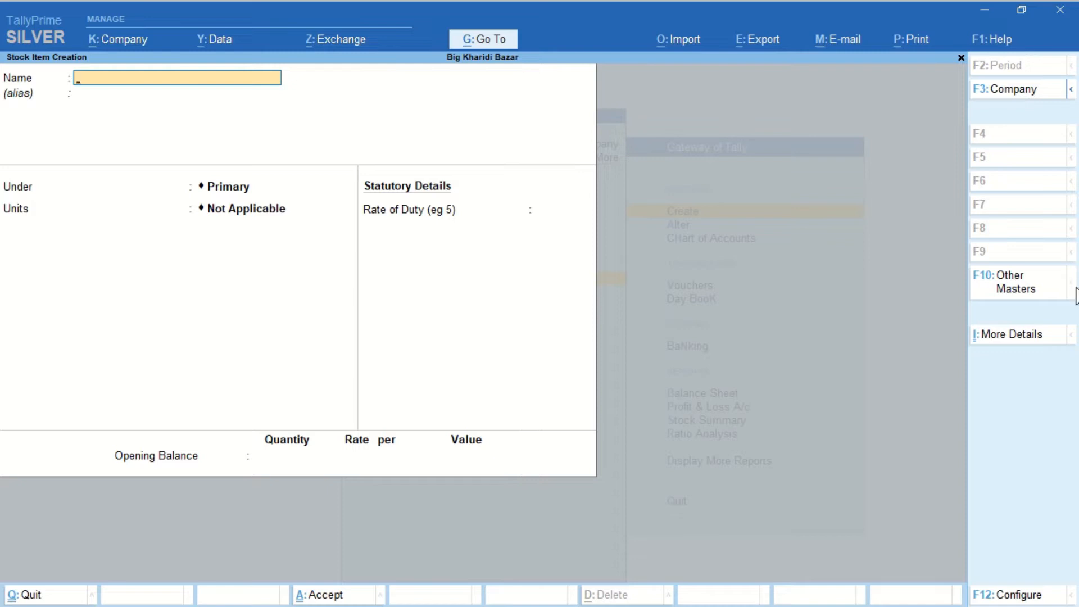
Step: Examine the additional details offered for a stock item, including the Alternative Units entry, and return to the creation form
{"action": "left_click", "coordinate": [1011, 336]}
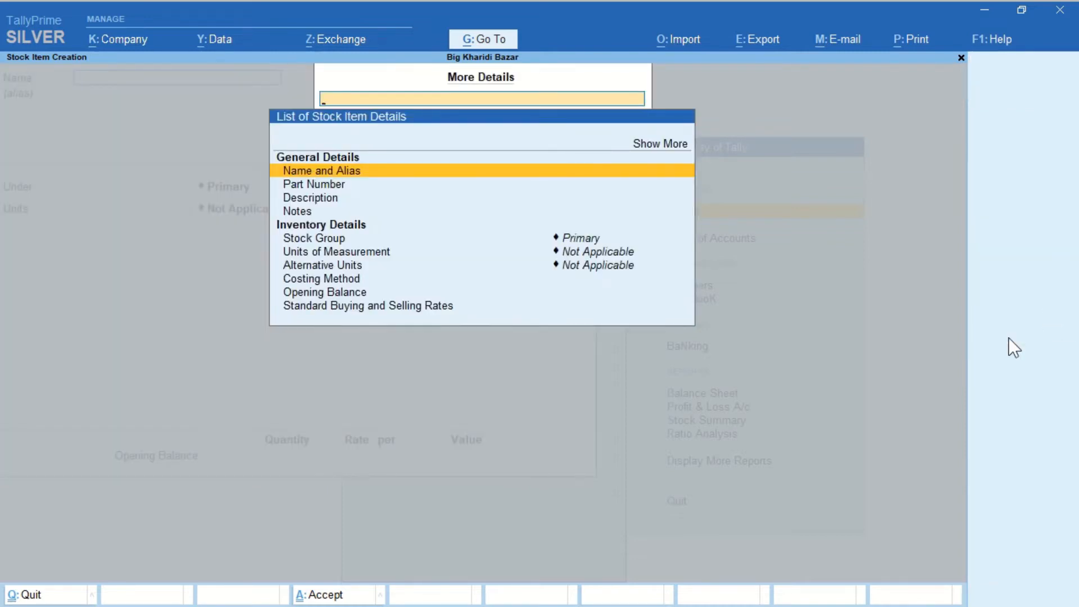
{"action": "key", "text": "Down"}
{"action": "key", "text": "Down"}
{"action": "key", "text": "Down"}
{"action": "key", "text": "Down"}
{"action": "key", "text": "Down"}
{"action": "key", "text": "Down"}
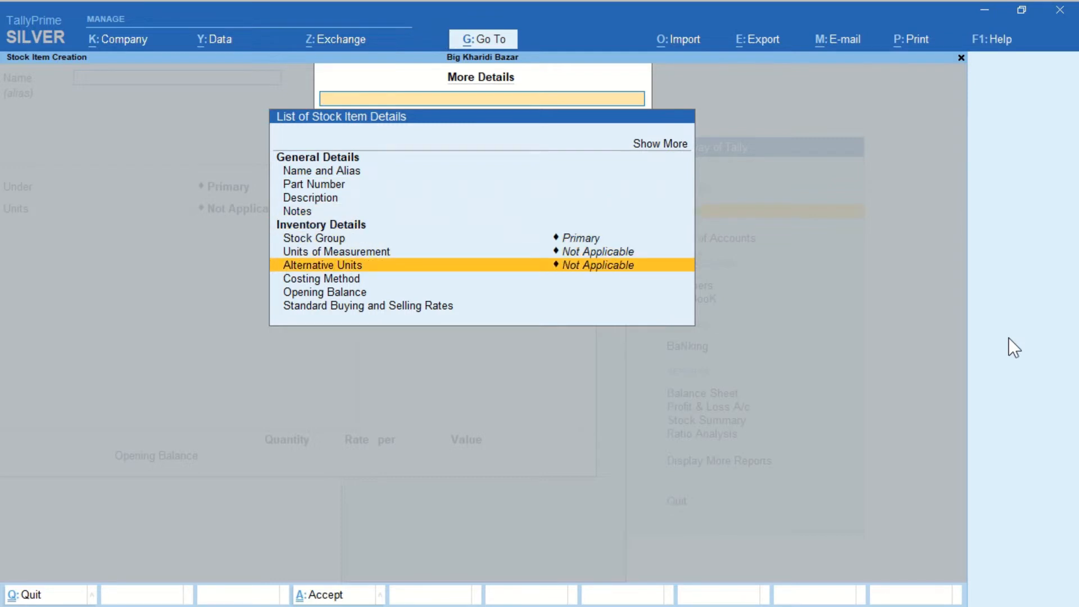
{"action": "key", "text": "Escape"}
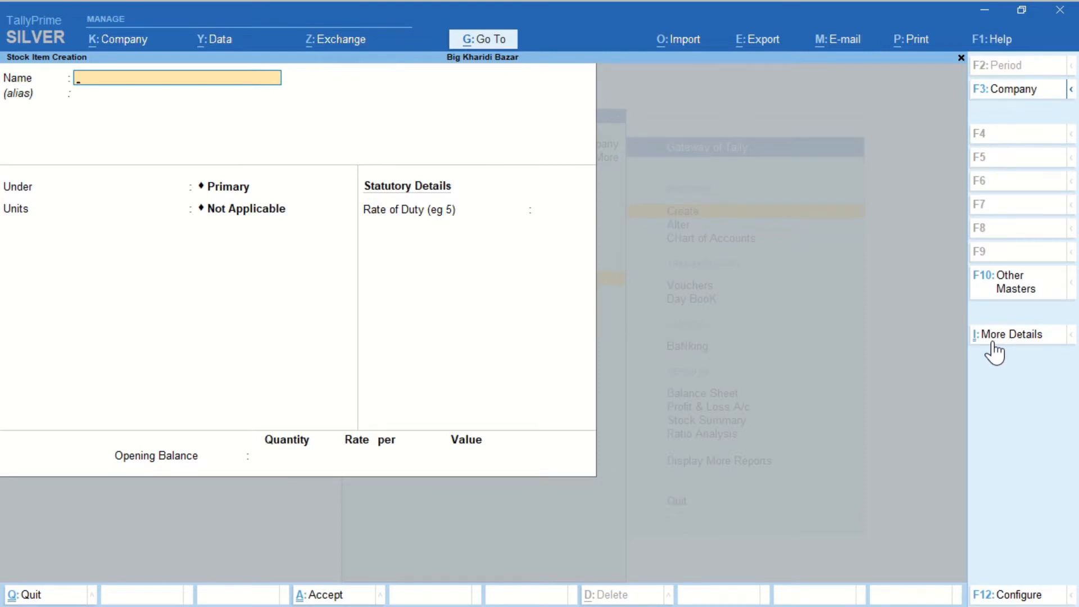
Step: Enable Use Alternative Units in the stock item configuration and save the configuration
{"action": "left_click", "coordinate": [1018, 596]}
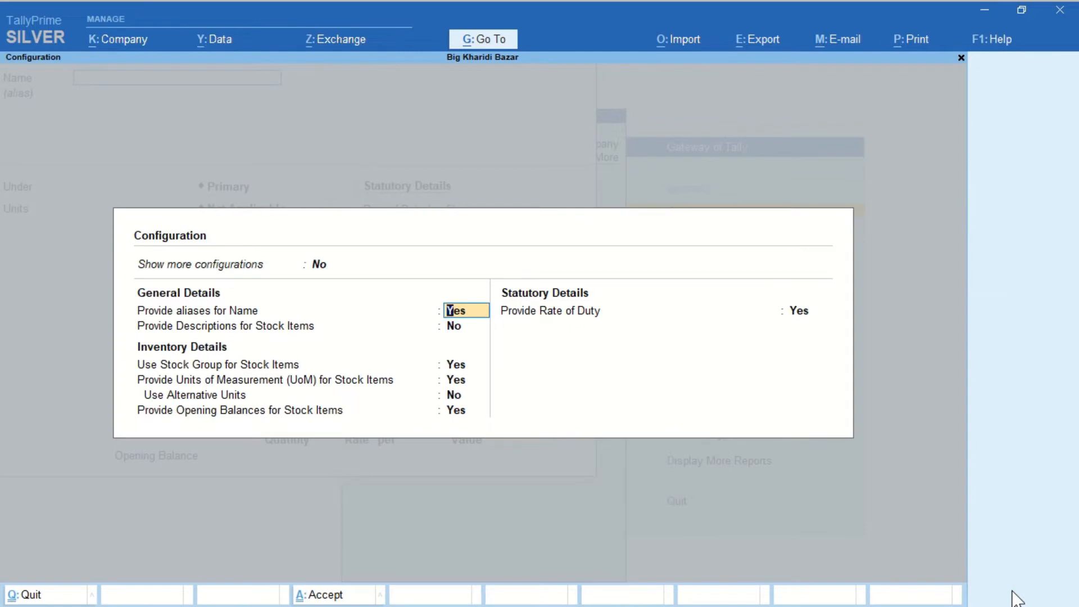
{"action": "key", "text": "Down"}
{"action": "key", "text": "Down"}
{"action": "key", "text": "Down"}
{"action": "key", "text": "Down"}
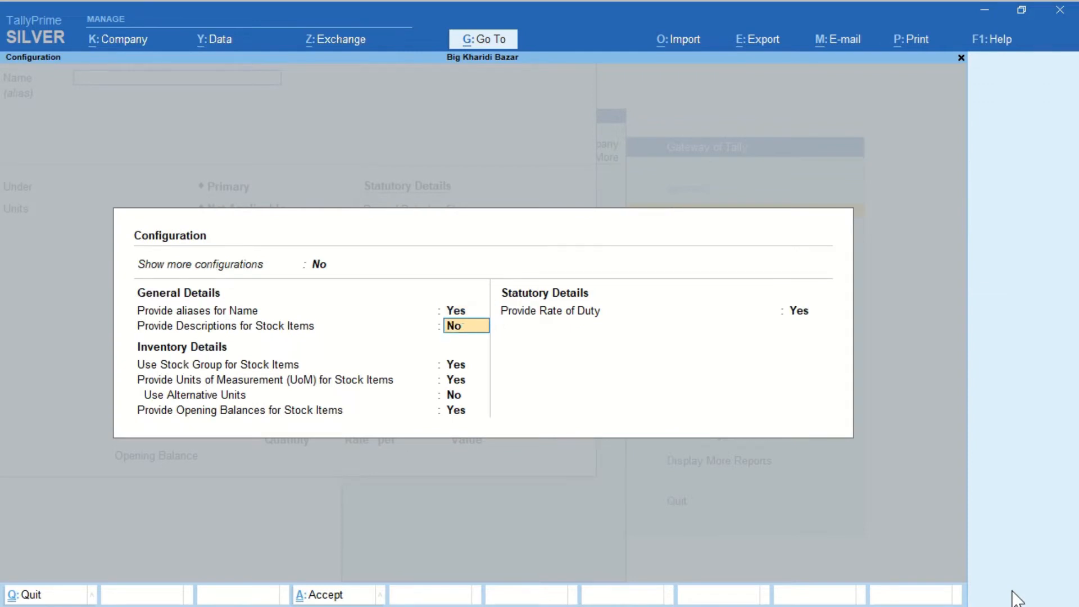
{"action": "type", "text": "Yes"}
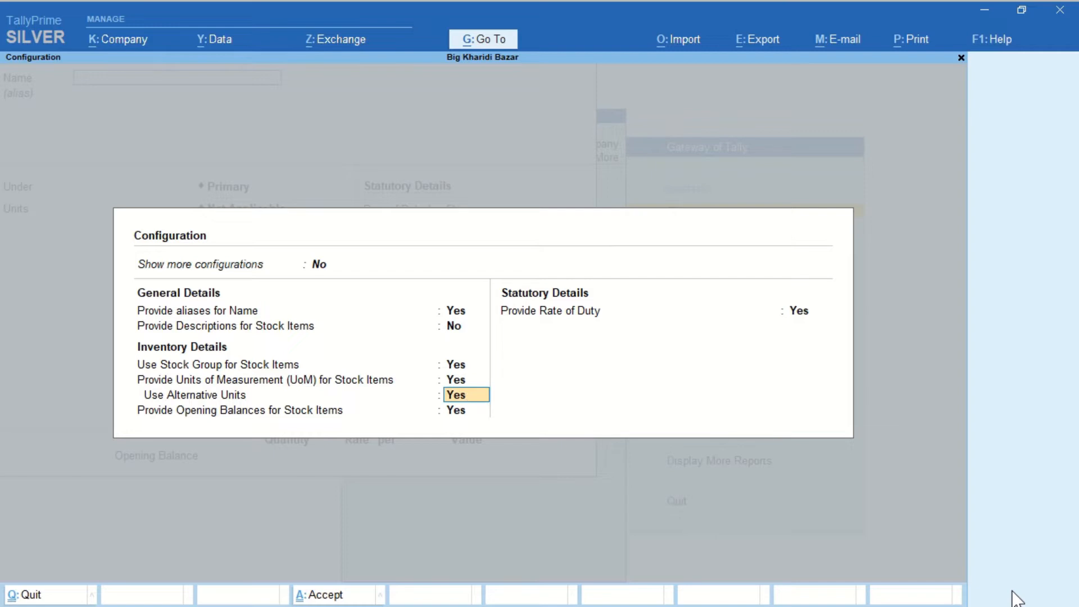
{"action": "key", "text": "ctrl+a"}
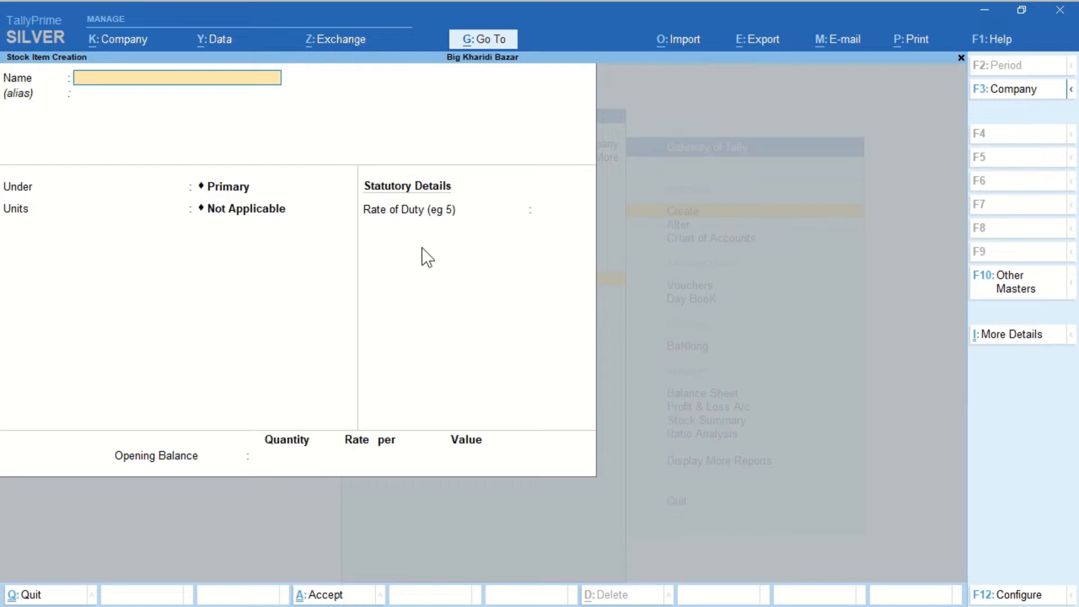
Step: Name the new stock item Milk 1/2 Ltr. Bag, leave it under Primary and set its unit to B (Bags)
{"action": "key", "text": "ctrl+alt+v"}
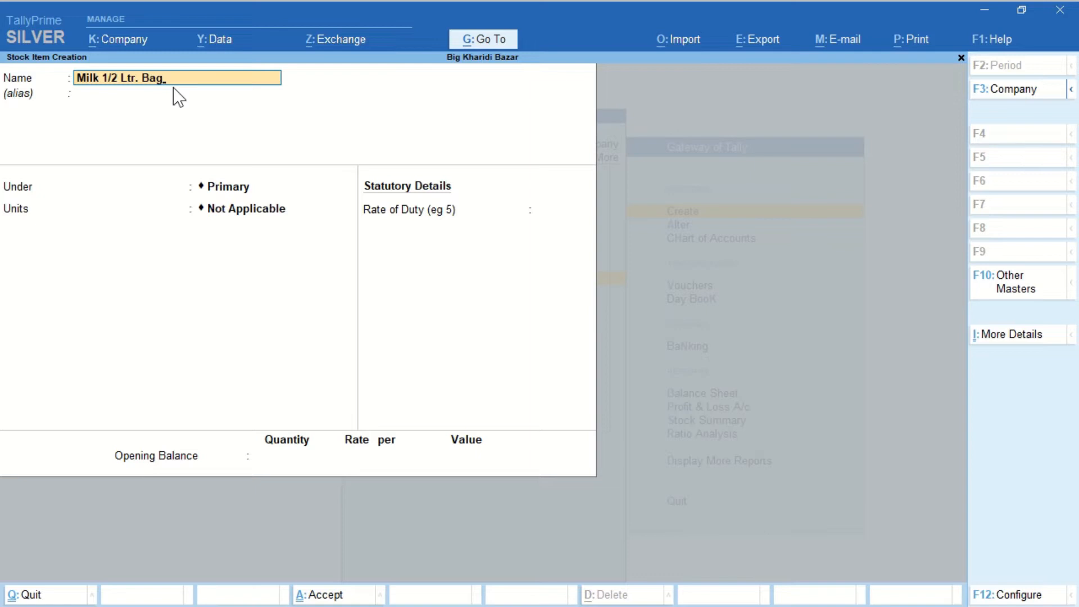
{"action": "key", "text": "Return"}
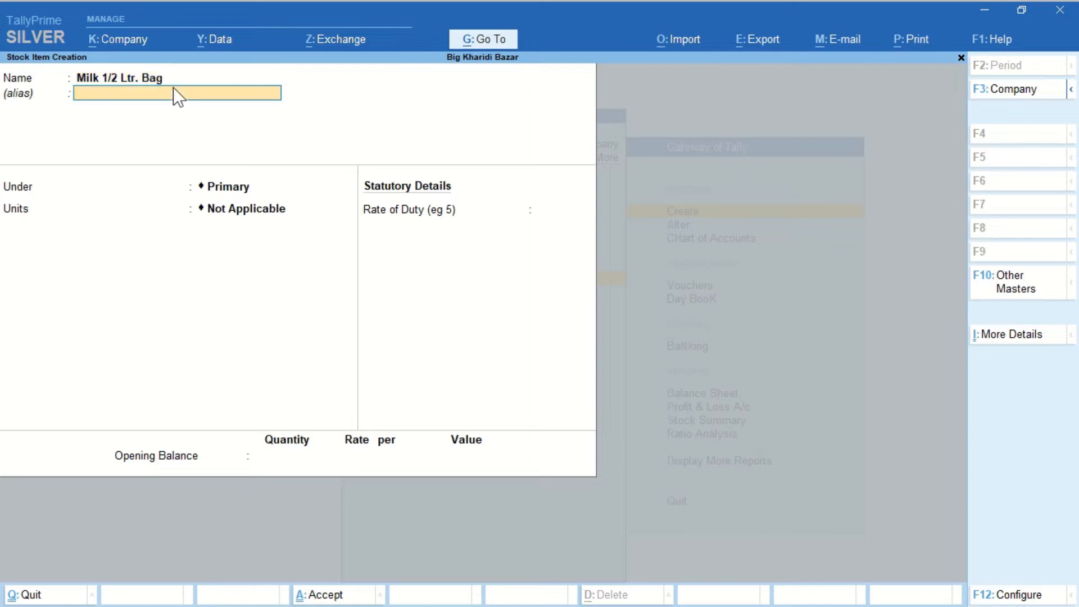
{"action": "key", "text": "Return"}
{"action": "key", "text": "Return"}
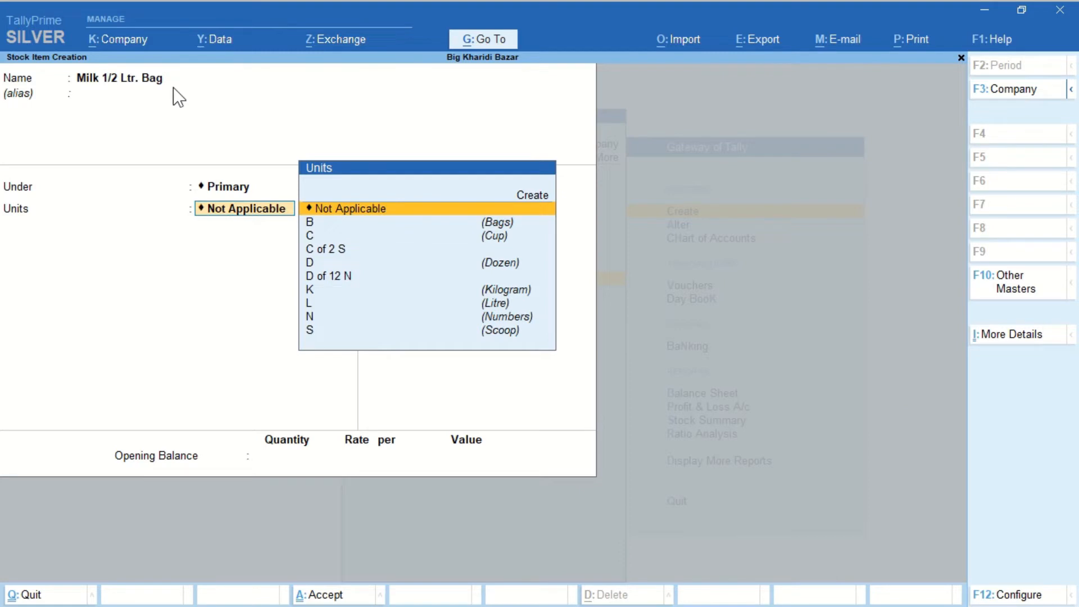
{"action": "key", "text": "Down"}
{"action": "key", "text": "Down"}
{"action": "key", "text": "Down"}
{"action": "key", "text": "Up"}
{"action": "key", "text": "Up"}
{"action": "key", "text": "Up"}
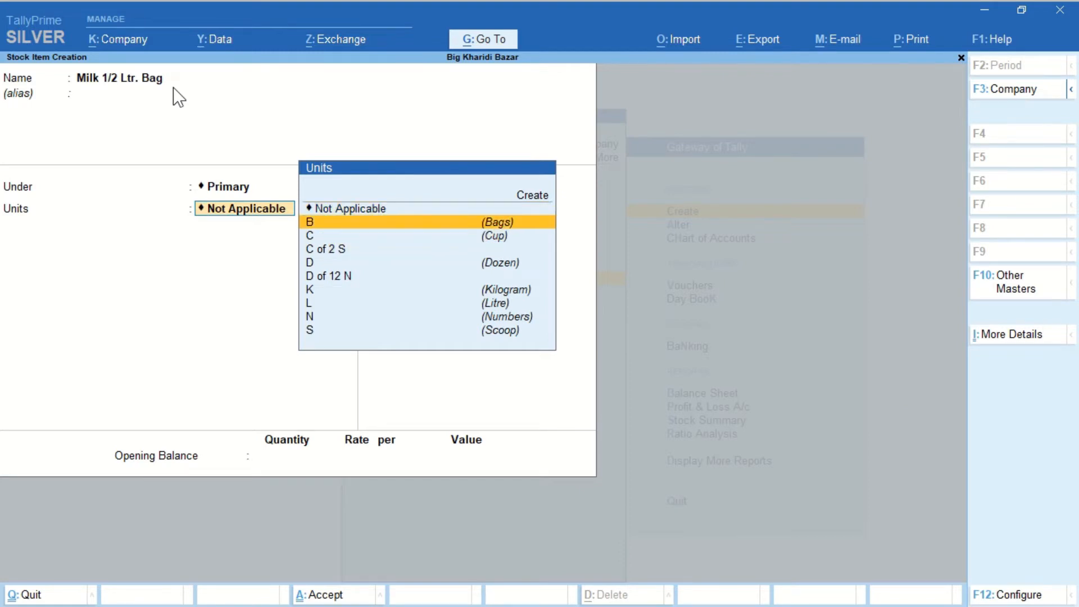
{"action": "key", "text": "Down"}
{"action": "key", "text": "Return"}
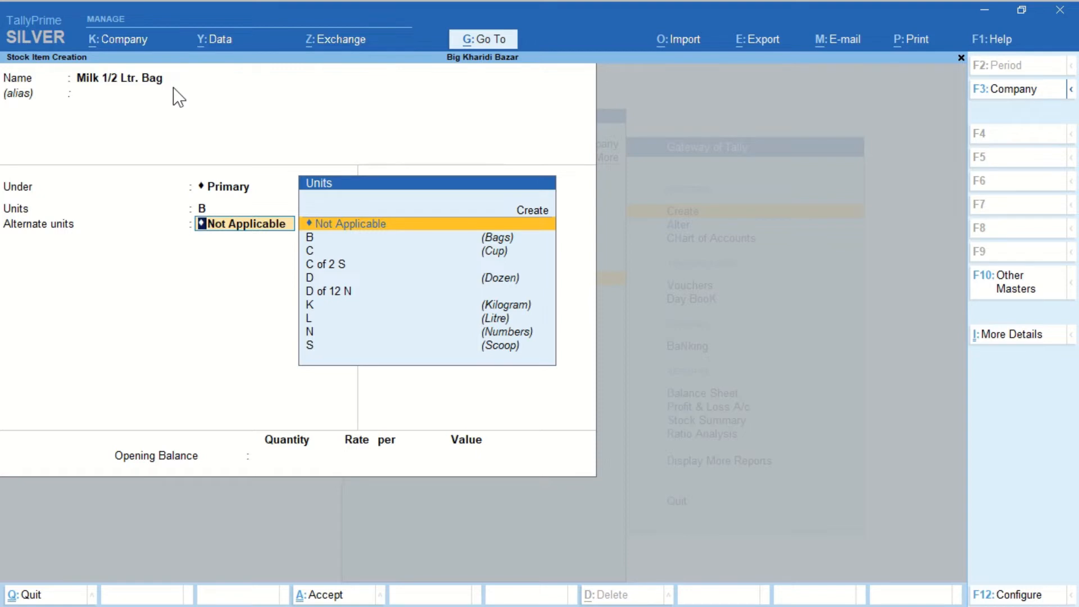
Step: Set the milk item's alternate unit to L (Litre) with 1 L = 2 B and save it without an opening balance
{"action": "type", "text": "l"}
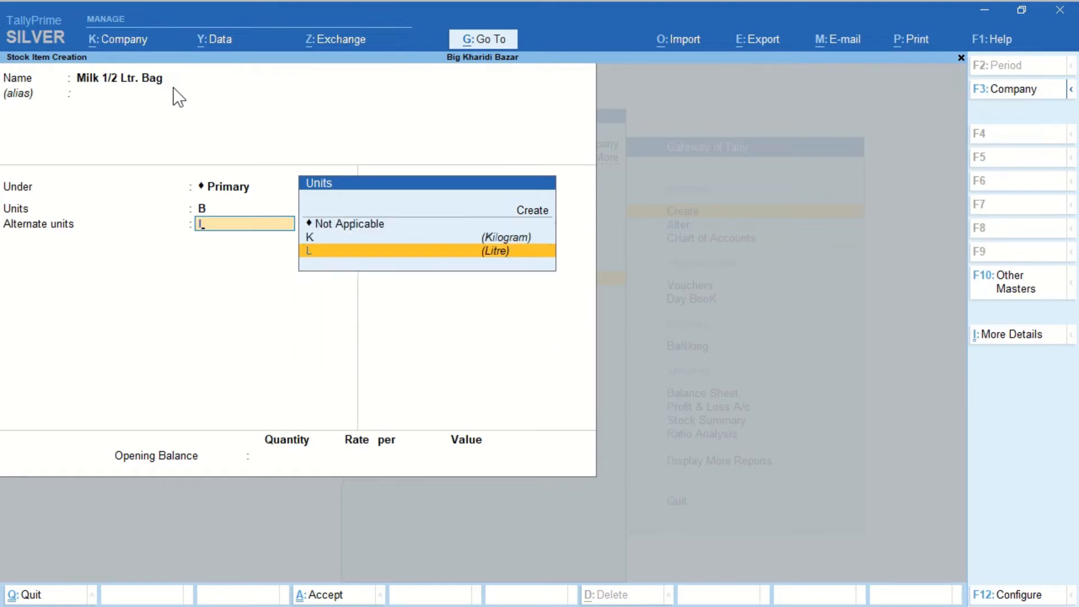
{"action": "key", "text": "Return"}
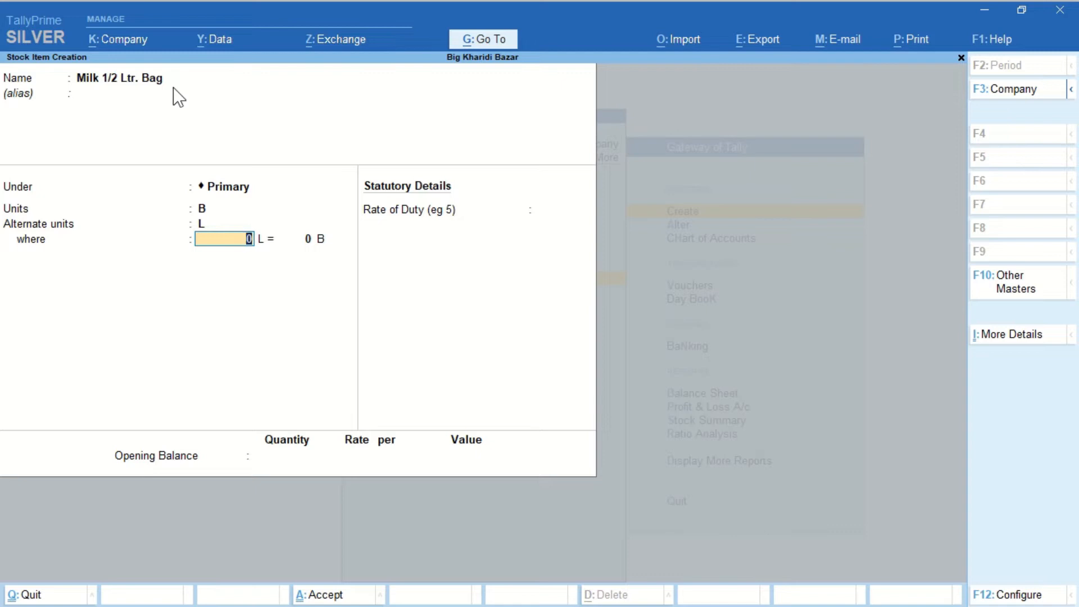
{"action": "type", "text": "1"}
{"action": "key", "text": "Return"}
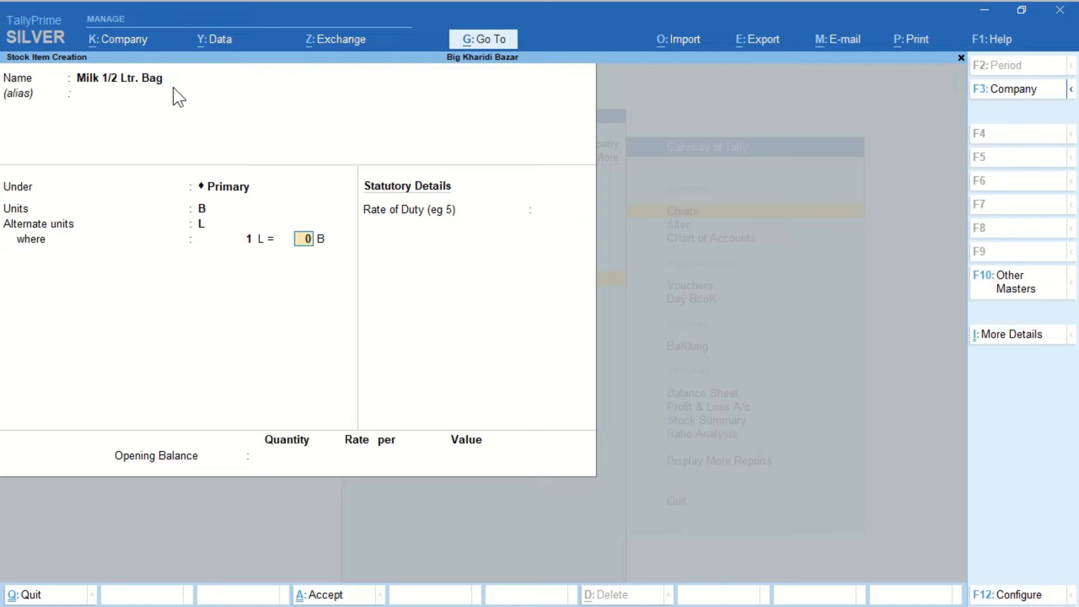
{"action": "type", "text": "2"}
{"action": "key", "text": "Return"}
{"action": "key", "text": "Return"}
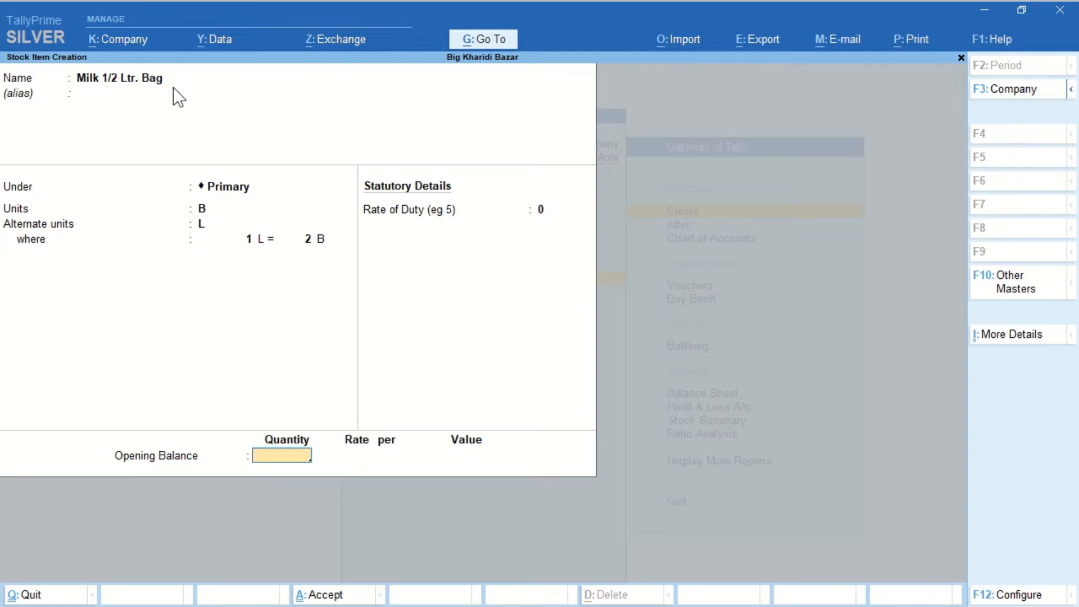
{"action": "key", "text": "Return"}
{"action": "key", "text": "Return"}
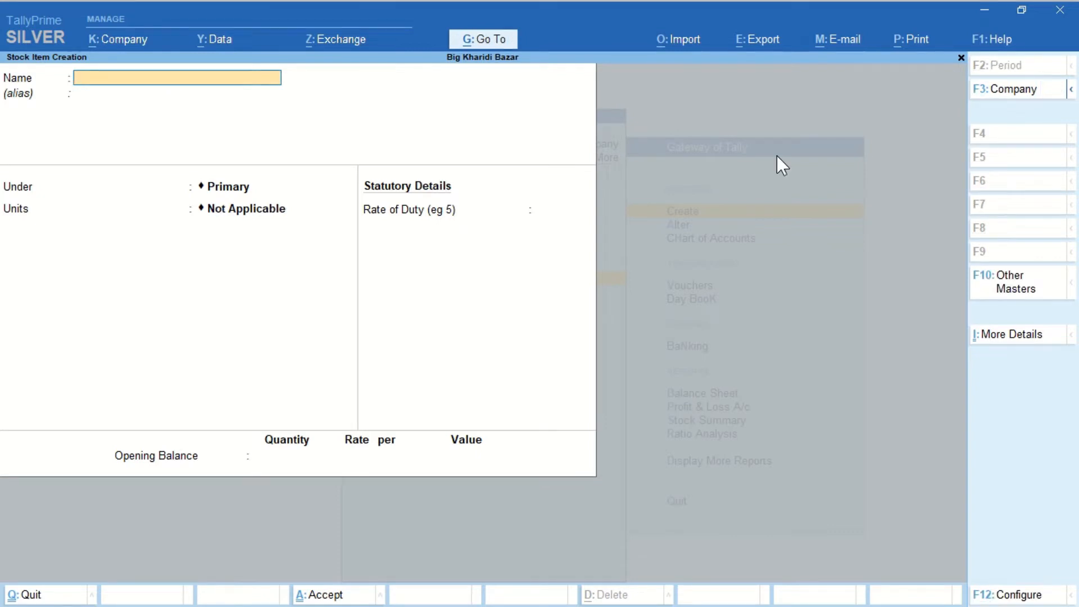
Step: Start a new stock item named Eggs under Primary with the compound unit D of 12 N
{"action": "type", "text": "Eggs"}
{"action": "key", "text": "Return"}
{"action": "key", "text": "Return"}
{"action": "key", "text": "Return"}
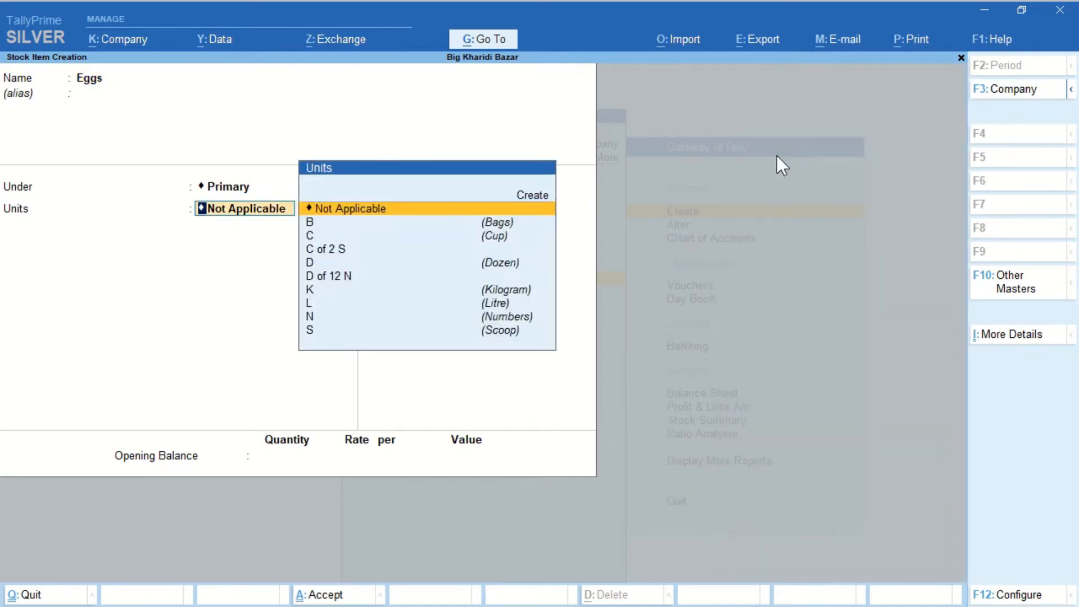
{"action": "key", "text": "Down"}
{"action": "key", "text": "Down"}
{"action": "key", "text": "Down"}
{"action": "key", "text": "Down"}
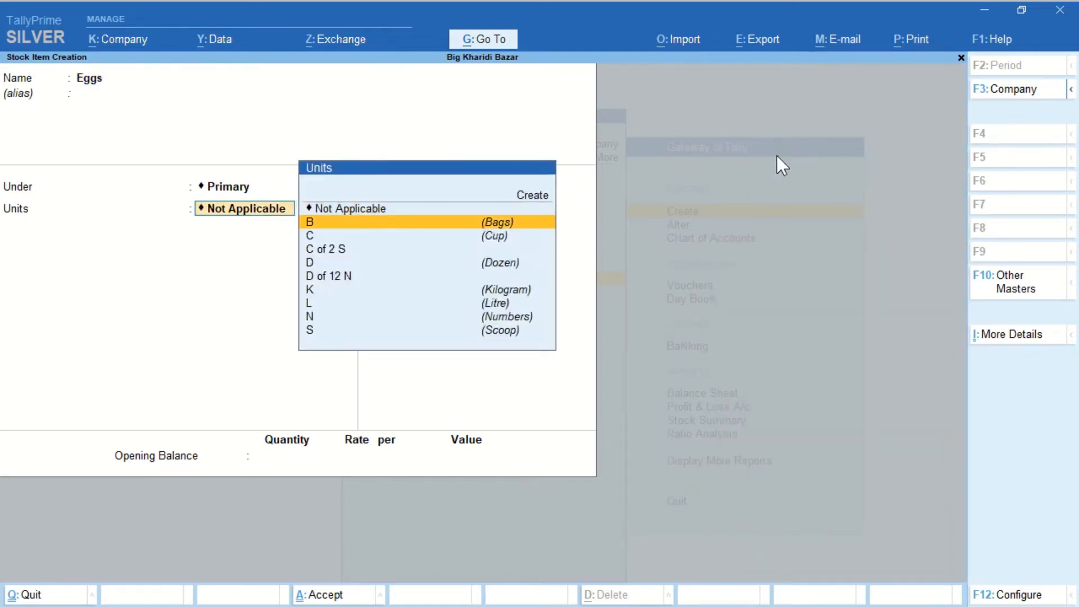
{"action": "key", "text": "Down"}
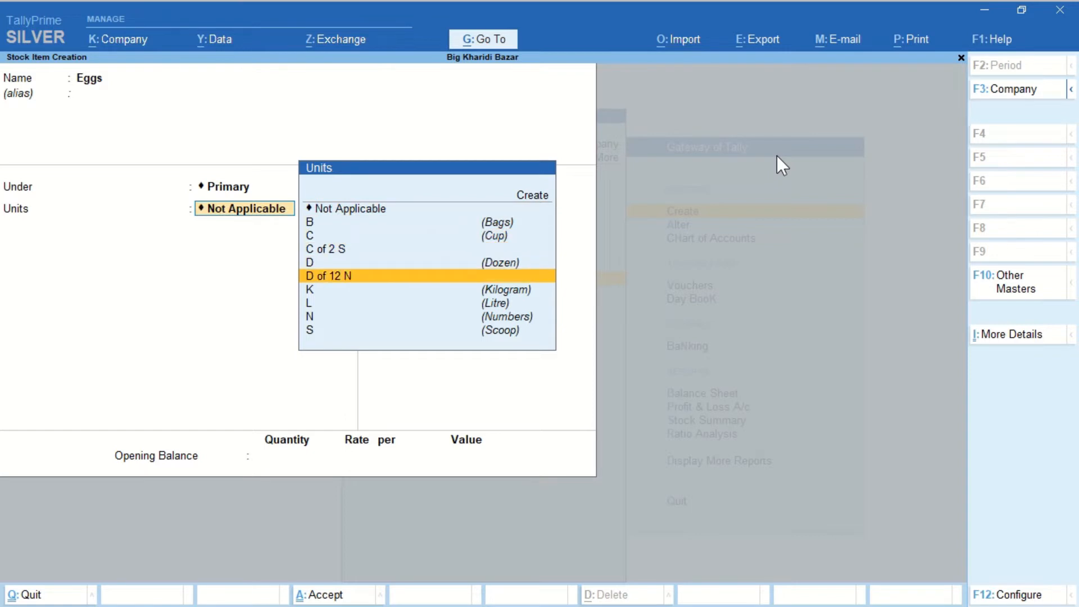
{"action": "key", "text": "Return"}
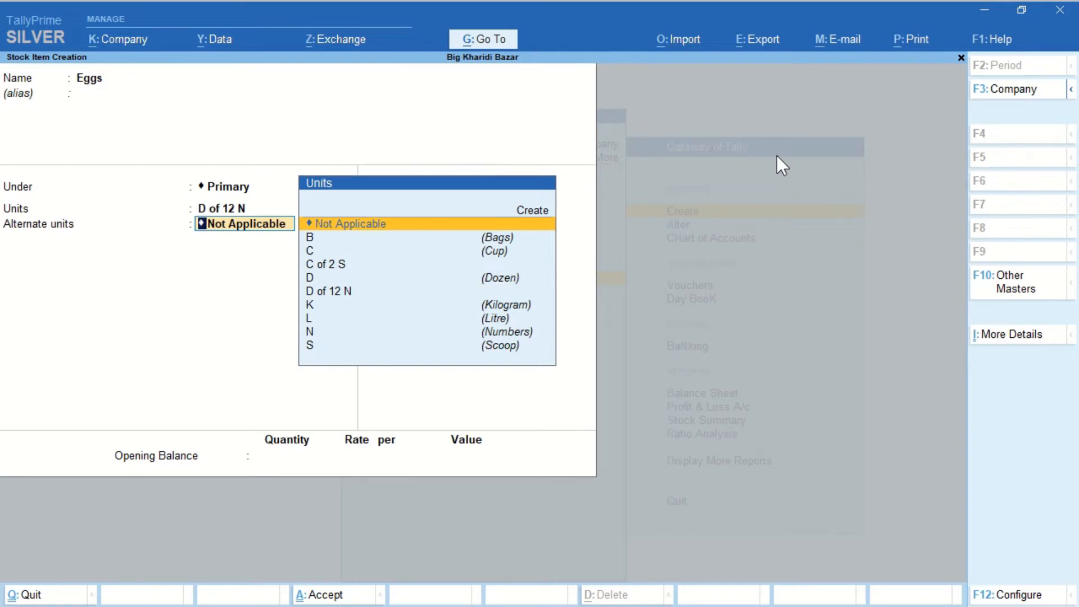
{"action": "key", "text": "Return"}
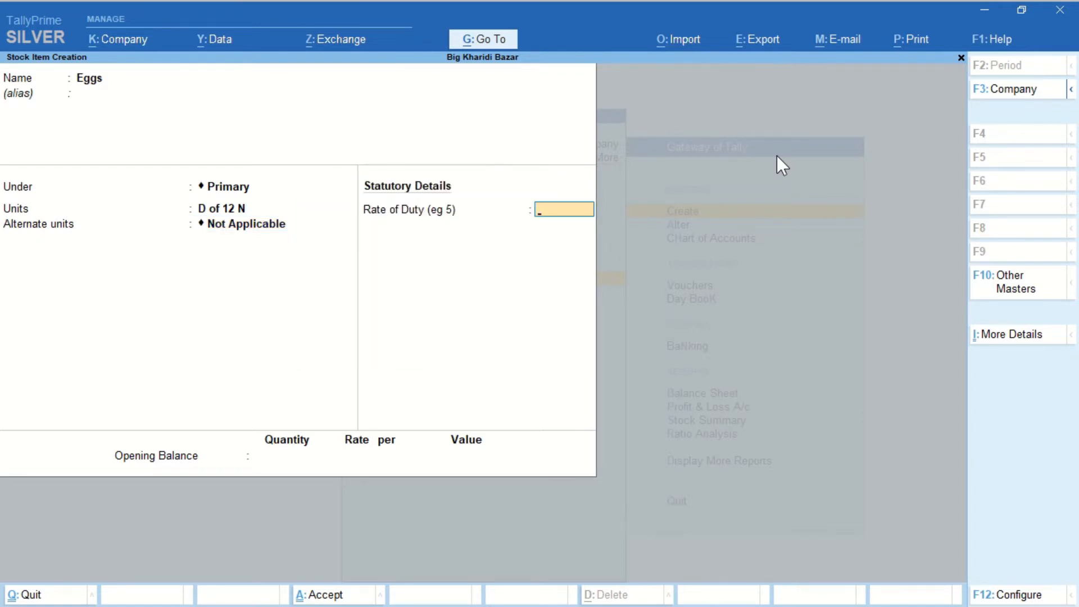
{"action": "key", "text": "BackSpace"}
{"action": "key", "text": "BackSpace"}
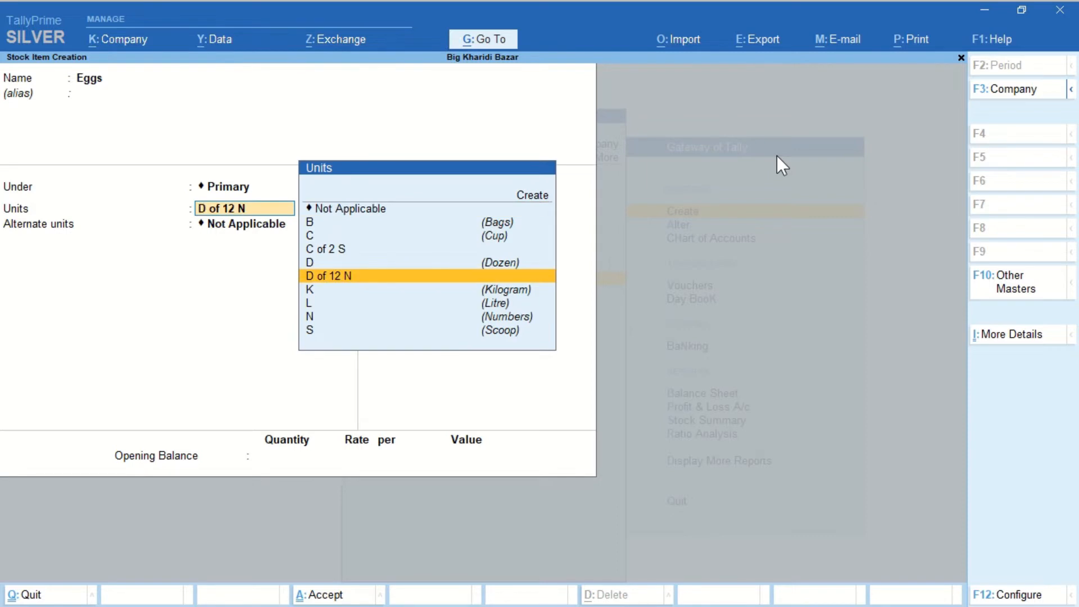
{"action": "key", "text": "Return"}
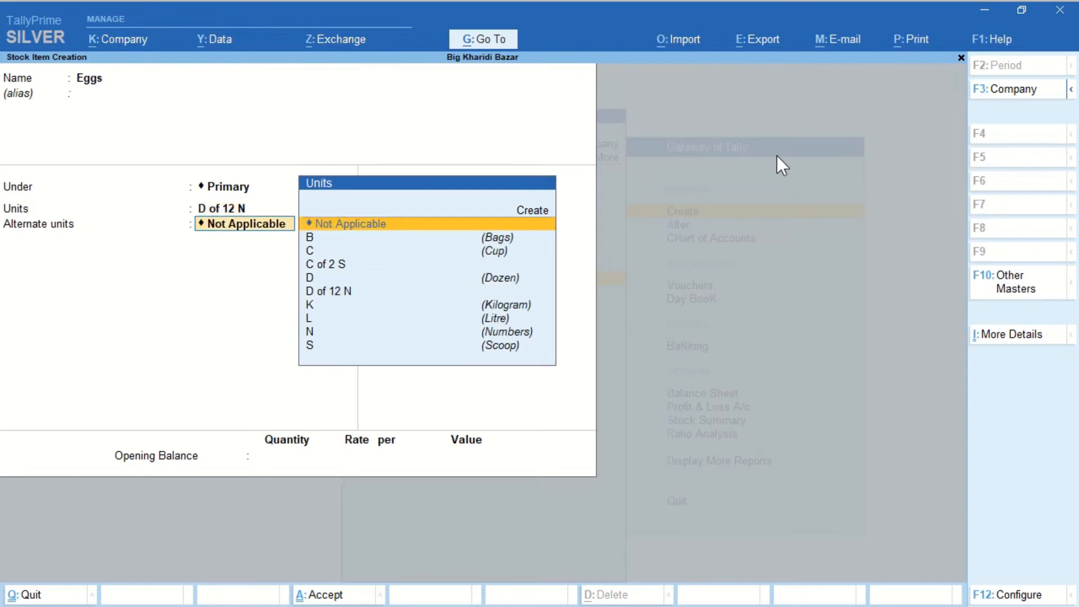
{"action": "key", "text": "BackSpace"}
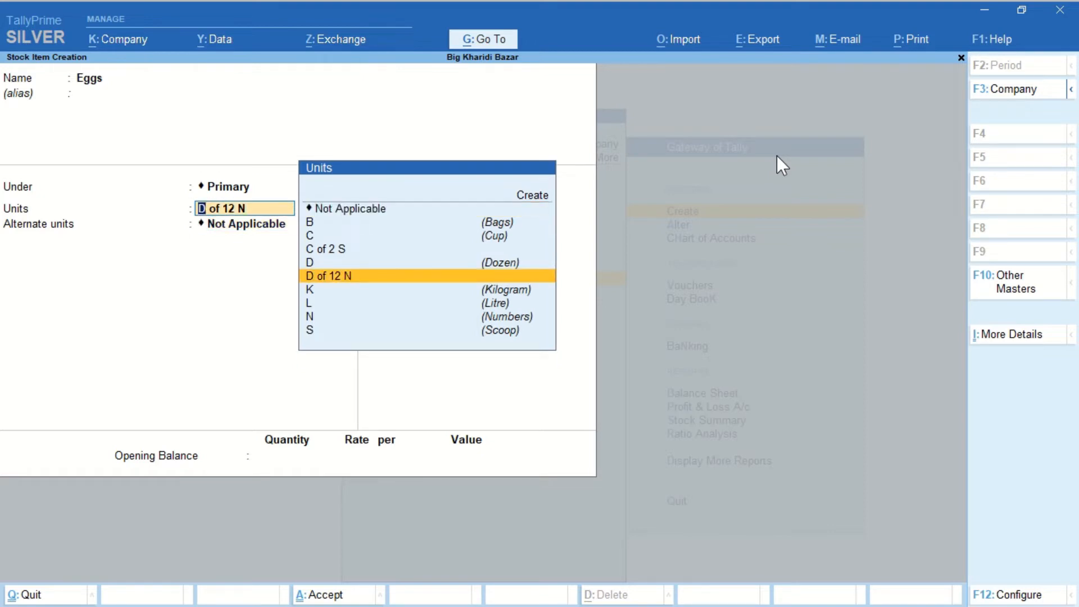
{"action": "key", "text": "Return"}
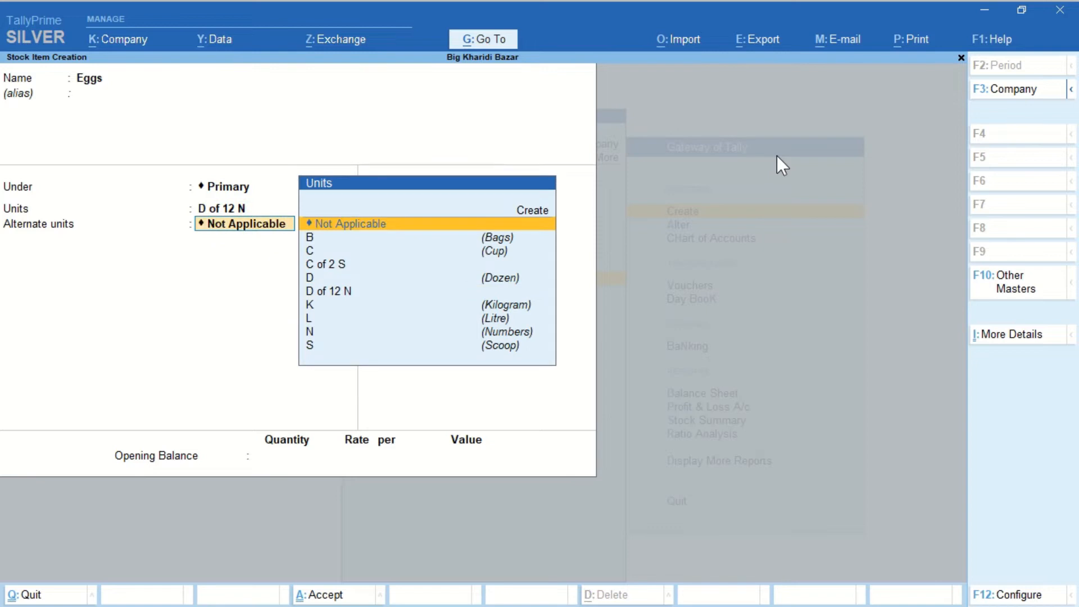
Step: Keep D of 12 N as the Eggs unit with no alternate unit and save the item without an opening balance
{"action": "key", "text": "BackSpace"}
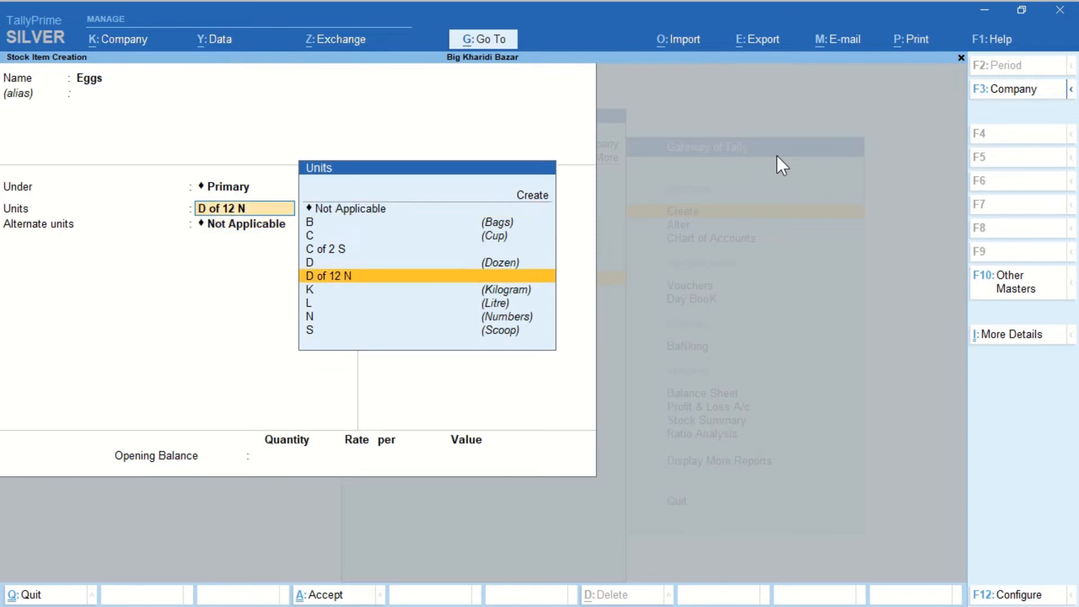
{"action": "key", "text": "Return"}
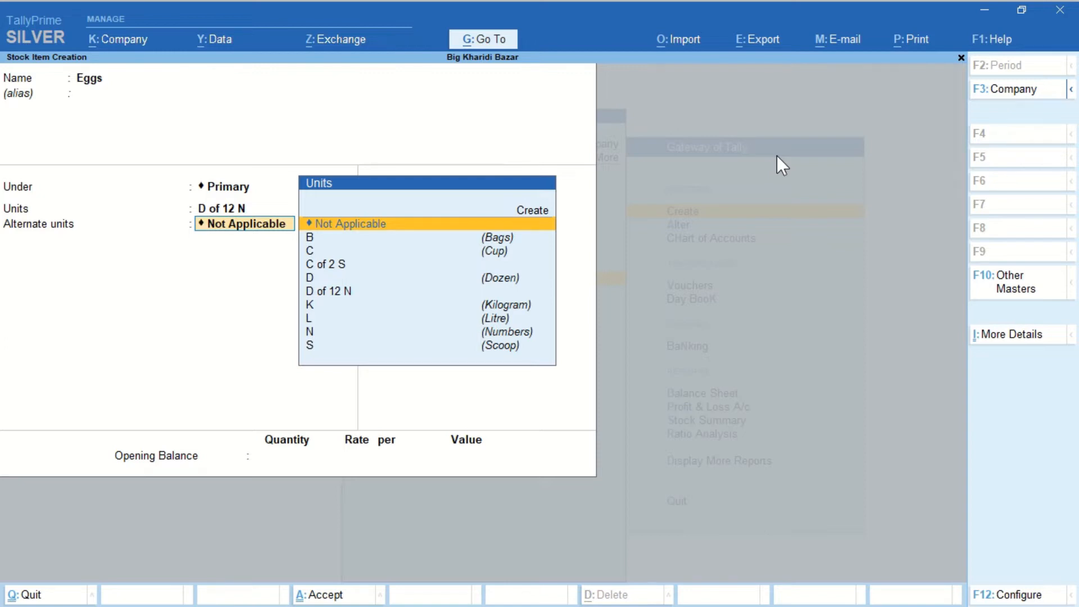
{"action": "key", "text": "BackSpace"}
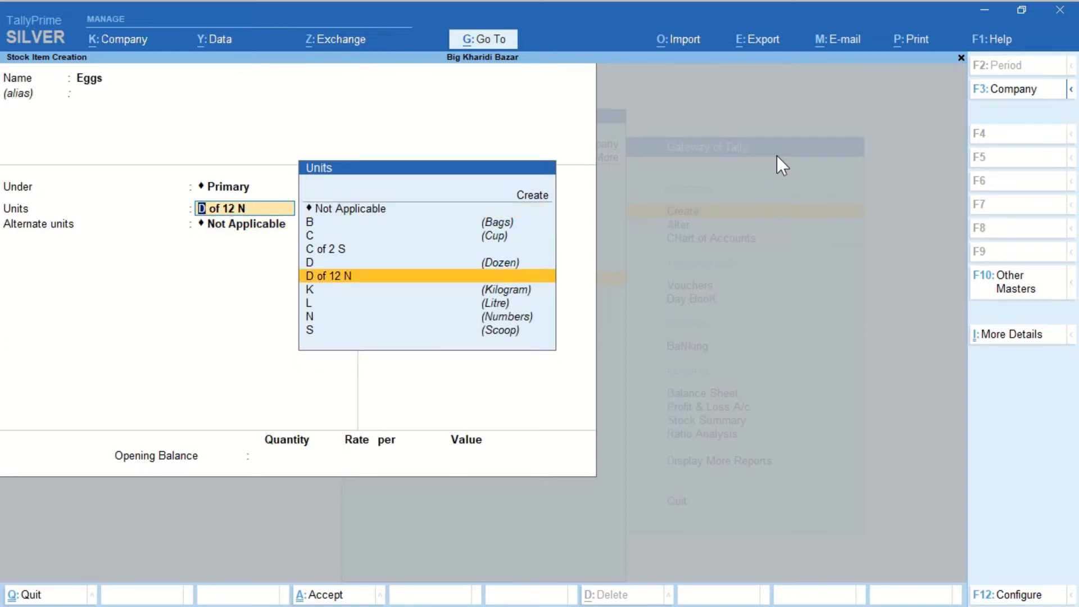
{"action": "key", "text": "Return"}
{"action": "key", "text": "Return"}
{"action": "key", "text": "Return"}
{"action": "key", "text": "Return"}
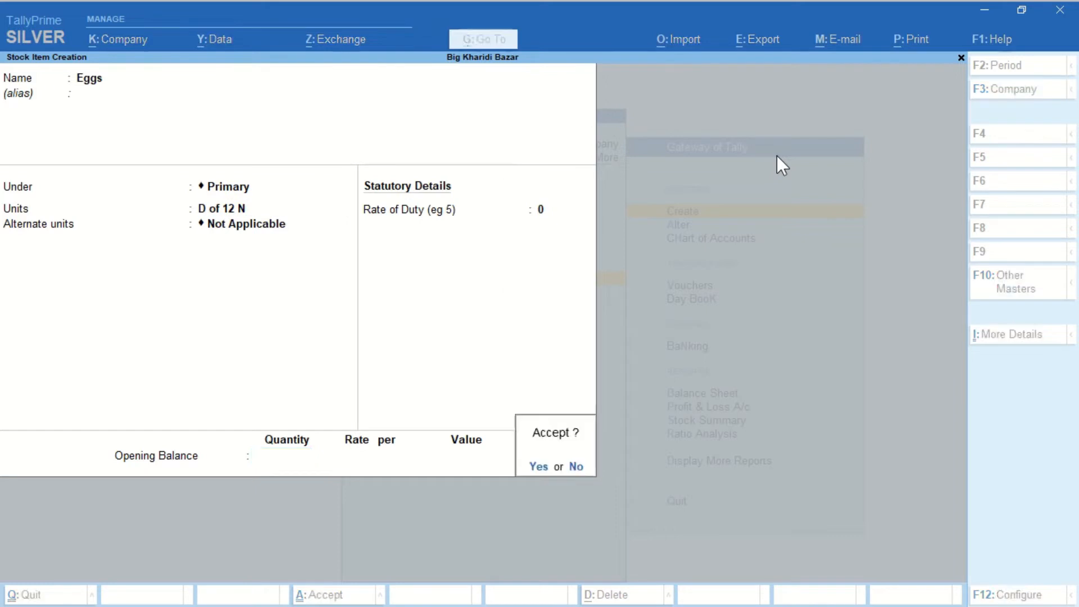
{"action": "key", "text": "Return"}
Step: Name the new stock item Gorilla Vanilla, leave it under Primary and set its unit to C of 2 S
{"action": "key", "text": "ctrl"}
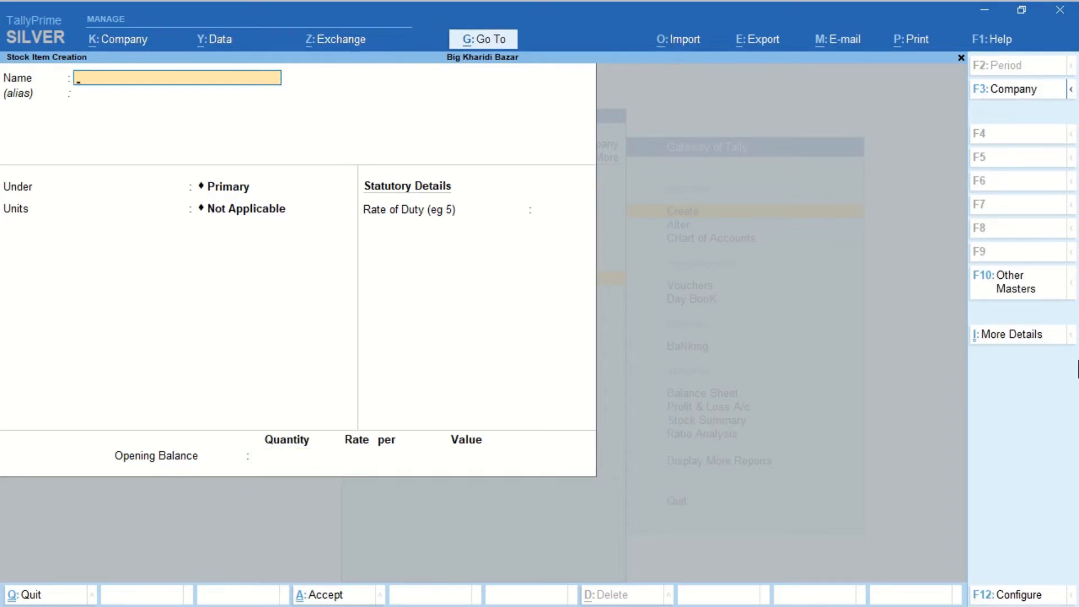
{"action": "key", "text": "ctrl+alt+v"}
{"action": "key", "text": "Return"}
{"action": "key", "text": "Return"}
{"action": "key", "text": "Return"}
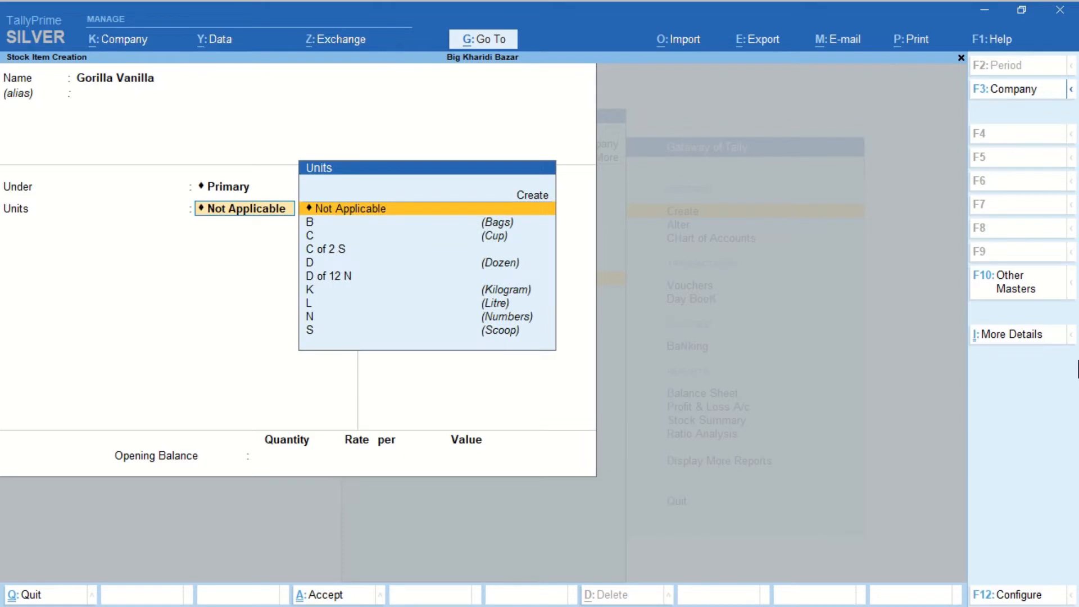
{"action": "key", "text": "Down"}
{"action": "key", "text": "Down"}
{"action": "key", "text": "Down"}
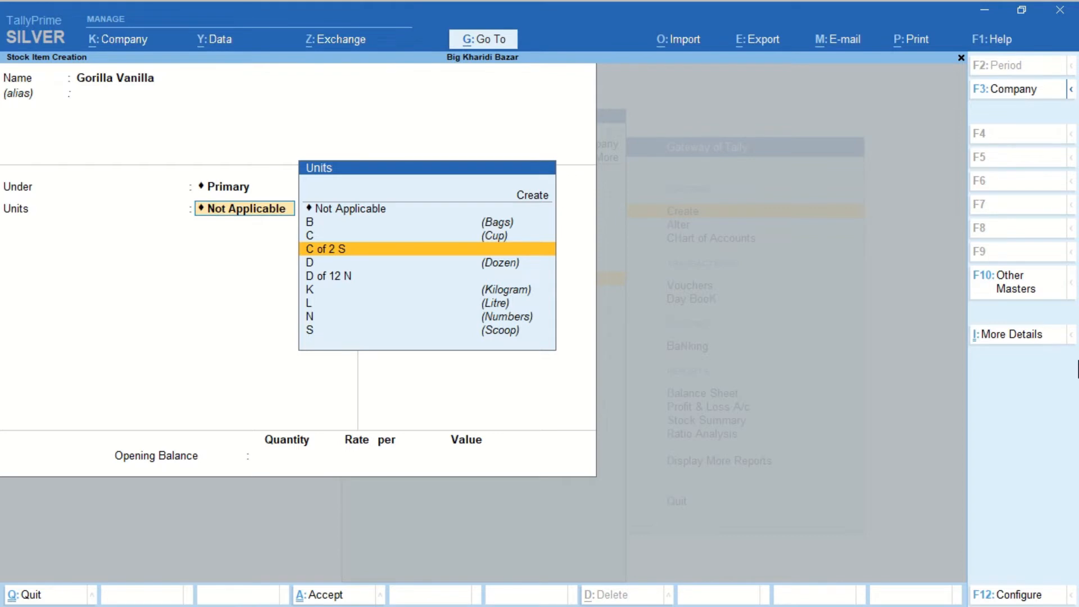
{"action": "key", "text": "Return"}
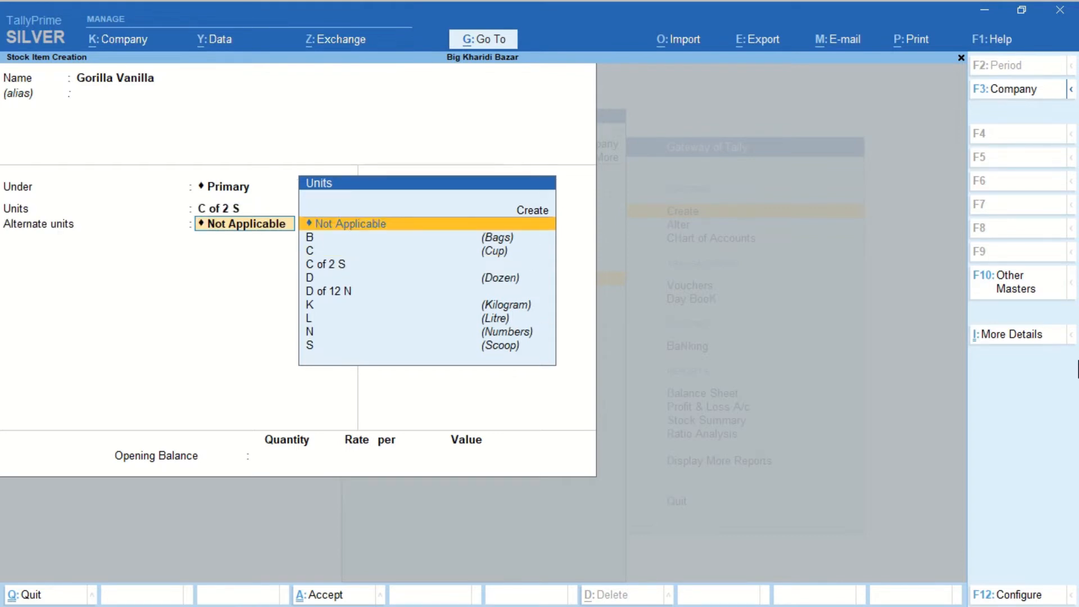
Step: Set Gorilla Vanilla's alternate unit to K (Kilogram)
{"action": "key", "text": "Down"}
{"action": "key", "text": "Down"}
{"action": "key", "text": "Down"}
{"action": "key", "text": "Down"}
{"action": "key", "text": "Down"}
{"action": "key", "text": "Down"}
{"action": "key", "text": "Down"}
{"action": "key", "text": "Down"}
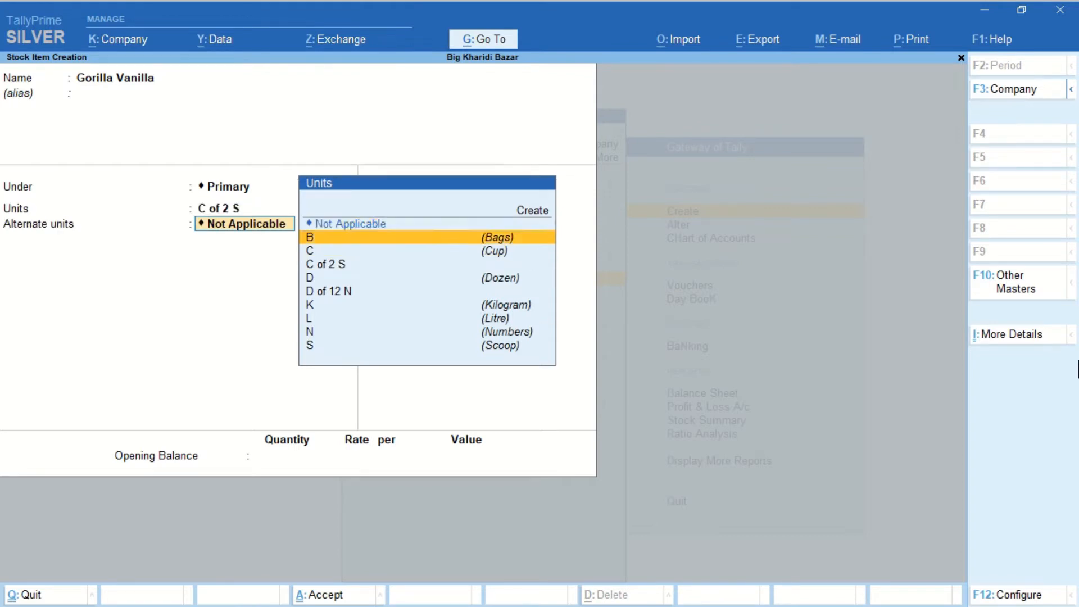
{"action": "key", "text": "Up"}
{"action": "key", "text": "Up"}
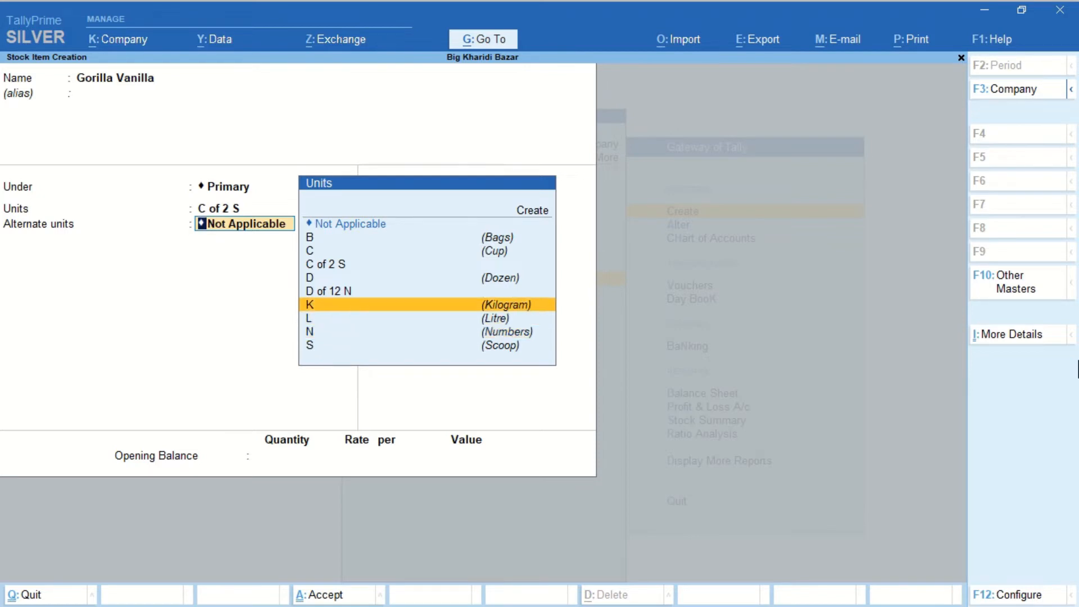
{"action": "key", "text": "Return"}
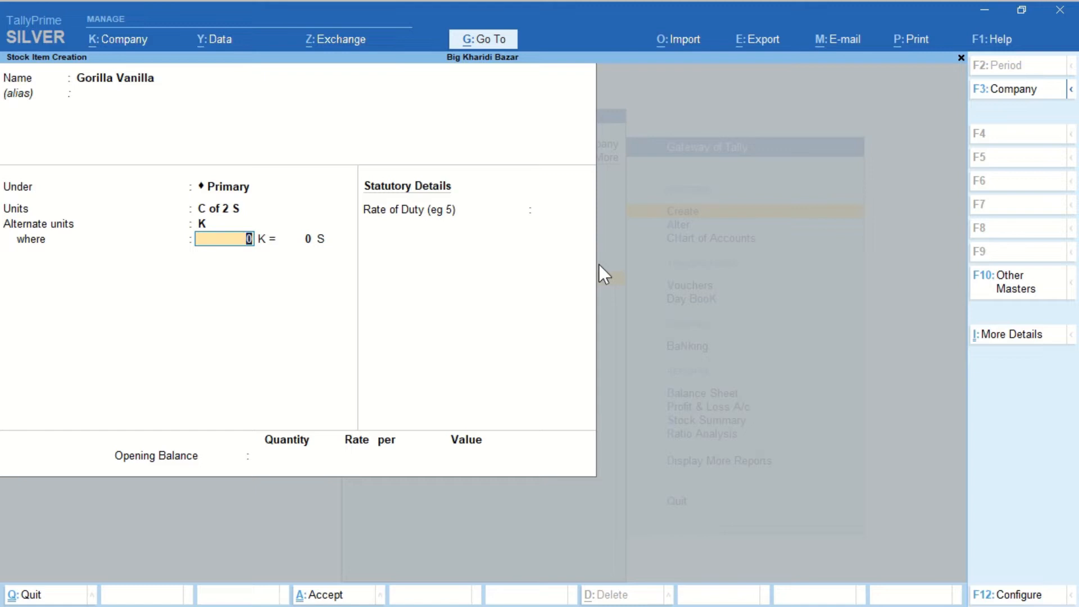
Step: Define the alternate unit conversion as 1 K = 20 S and save Gorilla Vanilla without an opening balance
{"action": "type", "text": "1"}
{"action": "key", "text": "Return"}
{"action": "type", "text": "20"}
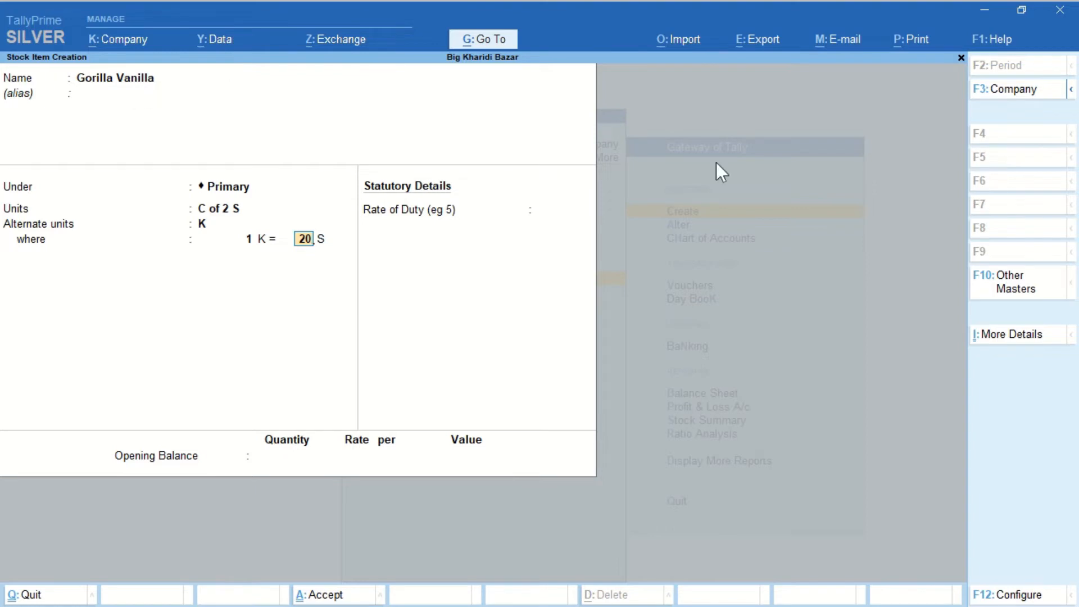
{"action": "key", "text": "Return"}
{"action": "key", "text": "Return"}
{"action": "key", "text": "Return"}
{"action": "key", "text": "Return"}
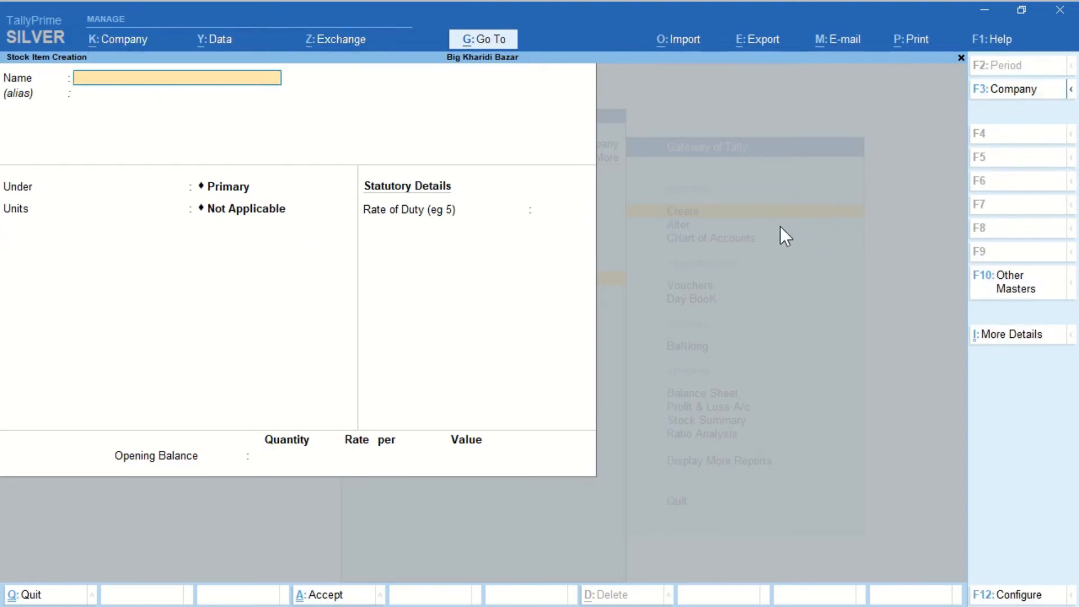
Step: Leave stock item creation and open a new Purchase voucher
{"action": "key", "text": "Escape"}
{"action": "key", "text": "Return"}
{"action": "key", "text": "Escape"}
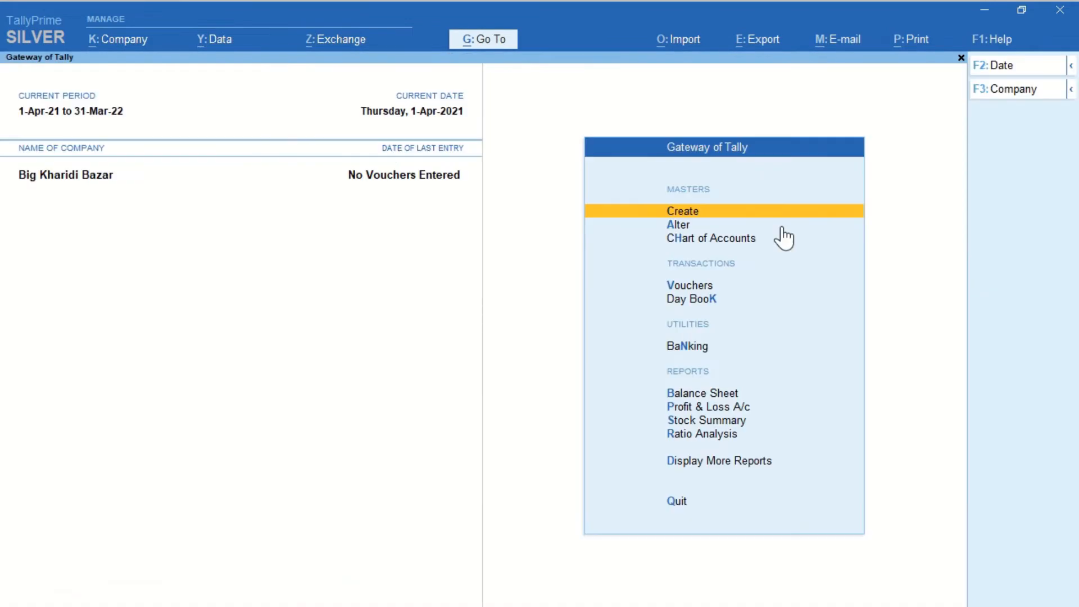
{"action": "key", "text": "Down"}
{"action": "key", "text": "Down"}
{"action": "key", "text": "Down"}
{"action": "key", "text": "Down"}
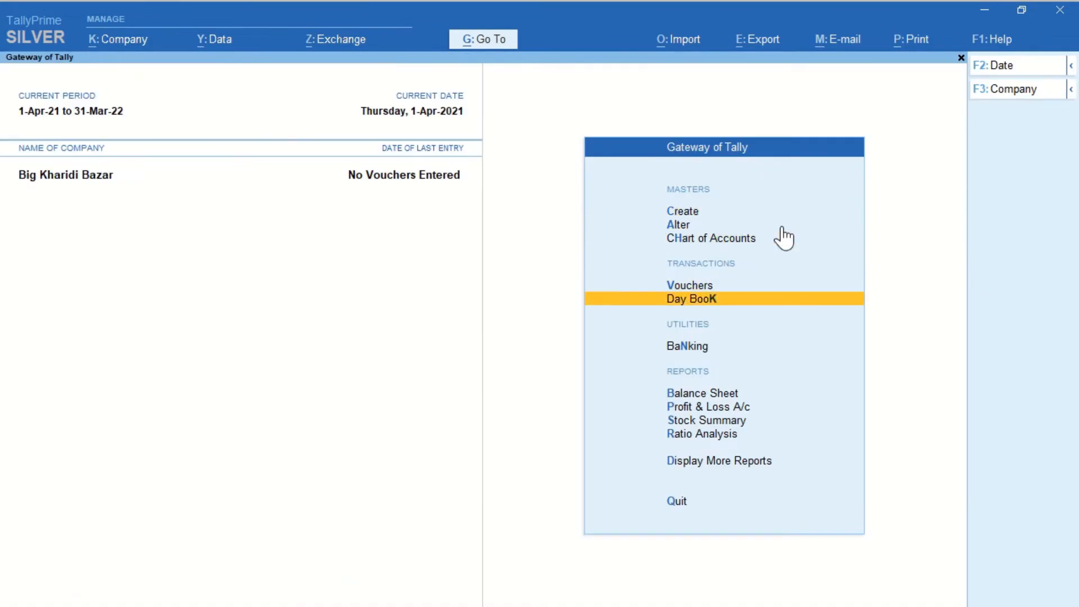
{"action": "key", "text": "Up"}
{"action": "key", "text": "Return"}
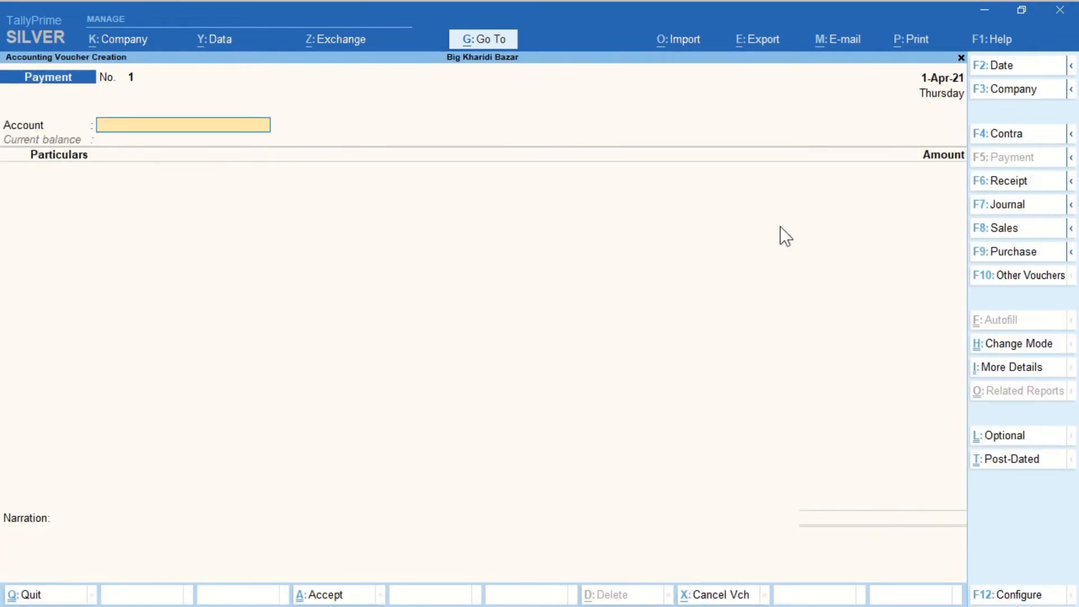
{"action": "left_click", "coordinate": [997, 258]}
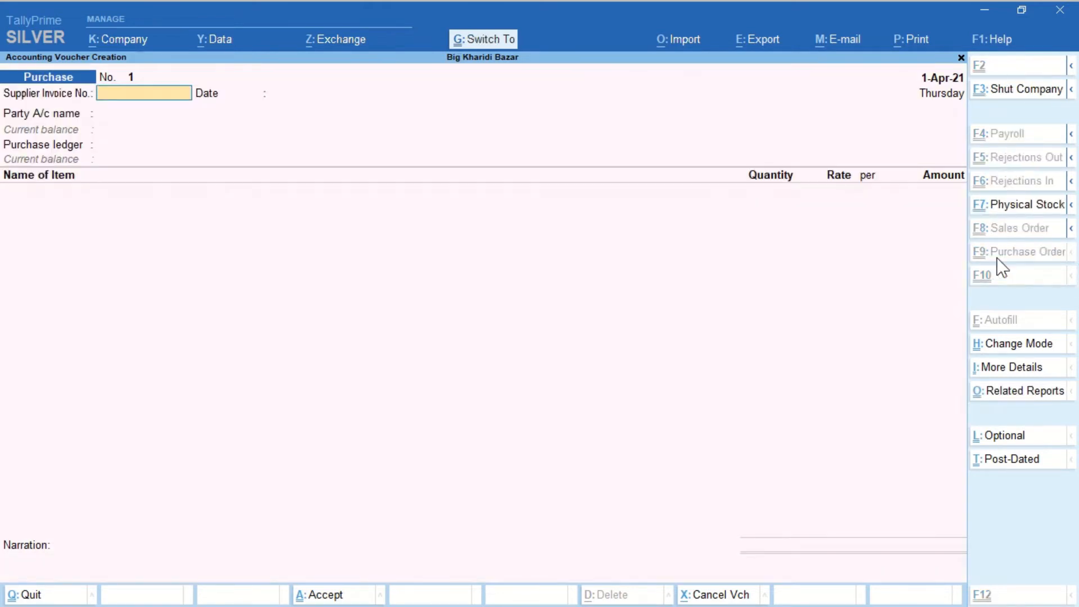
Step: Enter supplier invoice number SA—0003/20-21 and keep 1-Apr-21 as the invoice date
{"action": "key", "text": "ctrl+alt+v"}
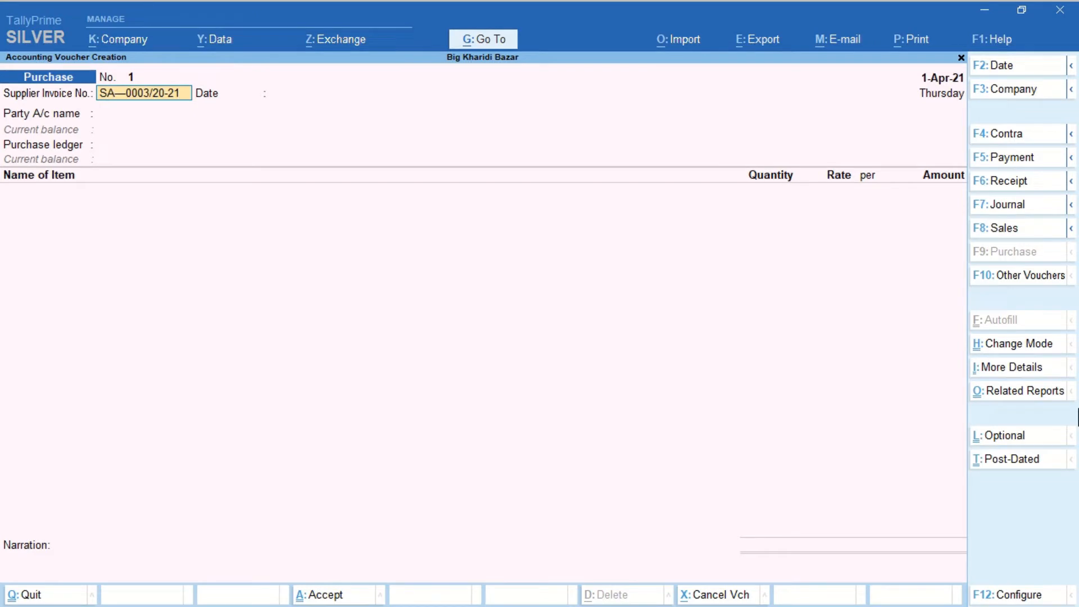
{"action": "key", "text": "Return"}
{"action": "key", "text": "Return"}
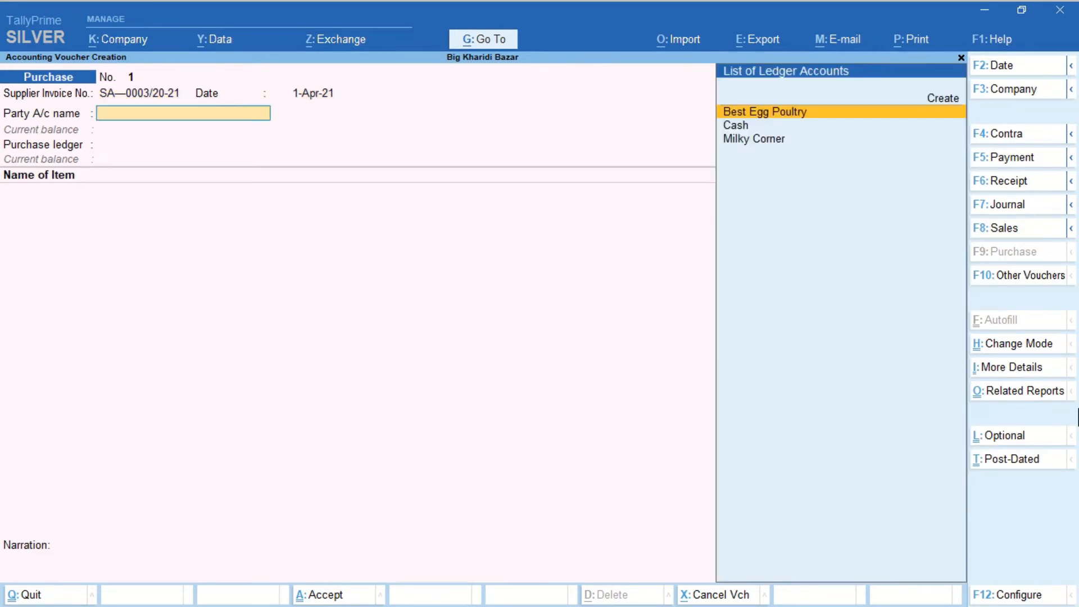
Step: Choose Milky Corner as the party account with its default party details and Purchase A/c as the purchase ledger
{"action": "key", "text": "Down"}
{"action": "key", "text": "Down"}
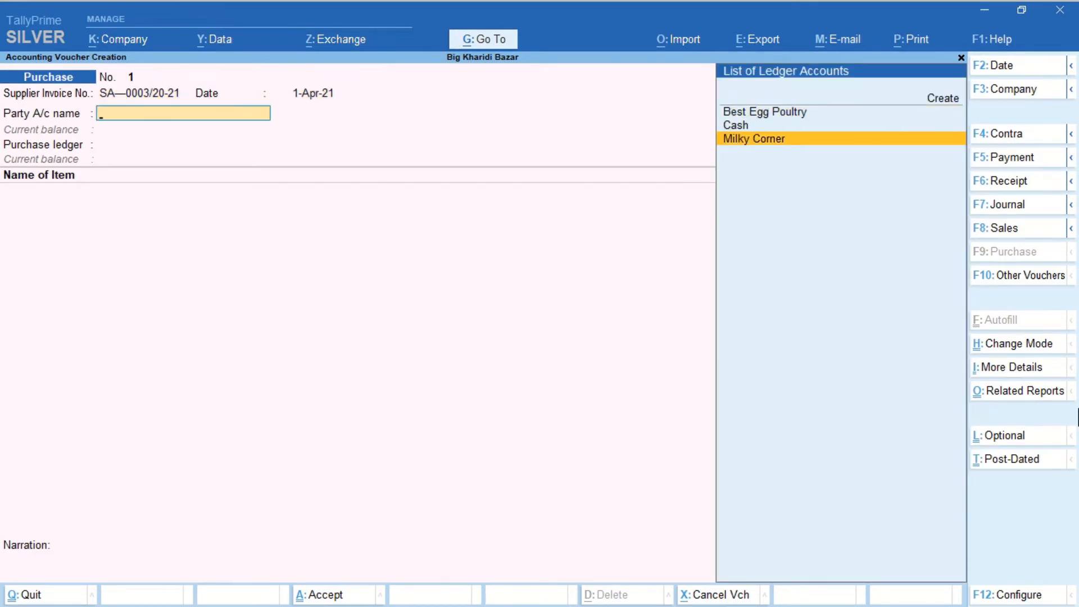
{"action": "key", "text": "Return"}
{"action": "key", "text": "ctrl+a"}
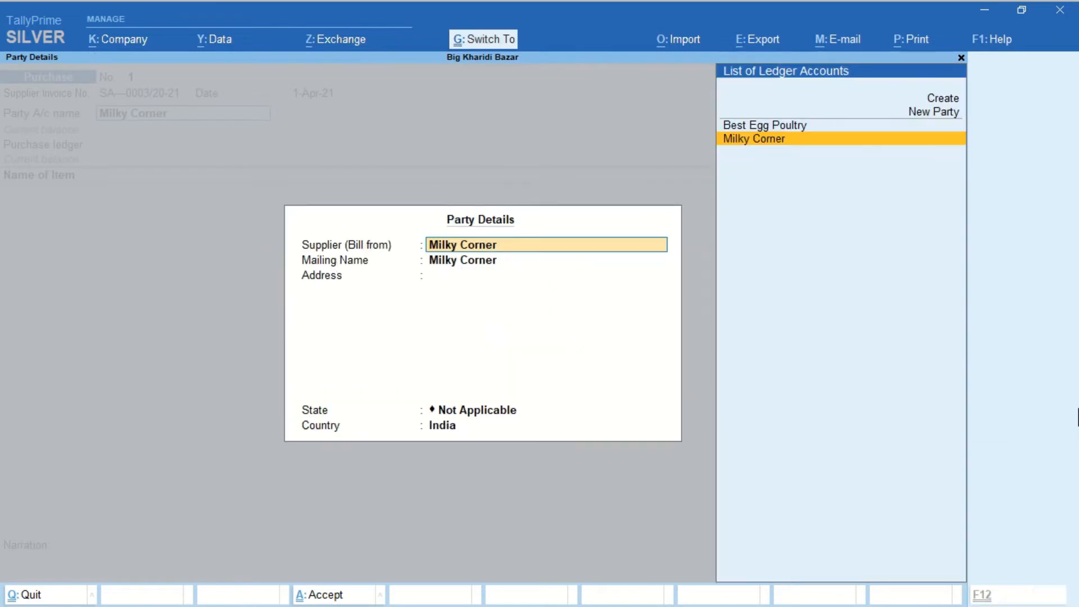
{"action": "key", "text": "ctrl+a"}
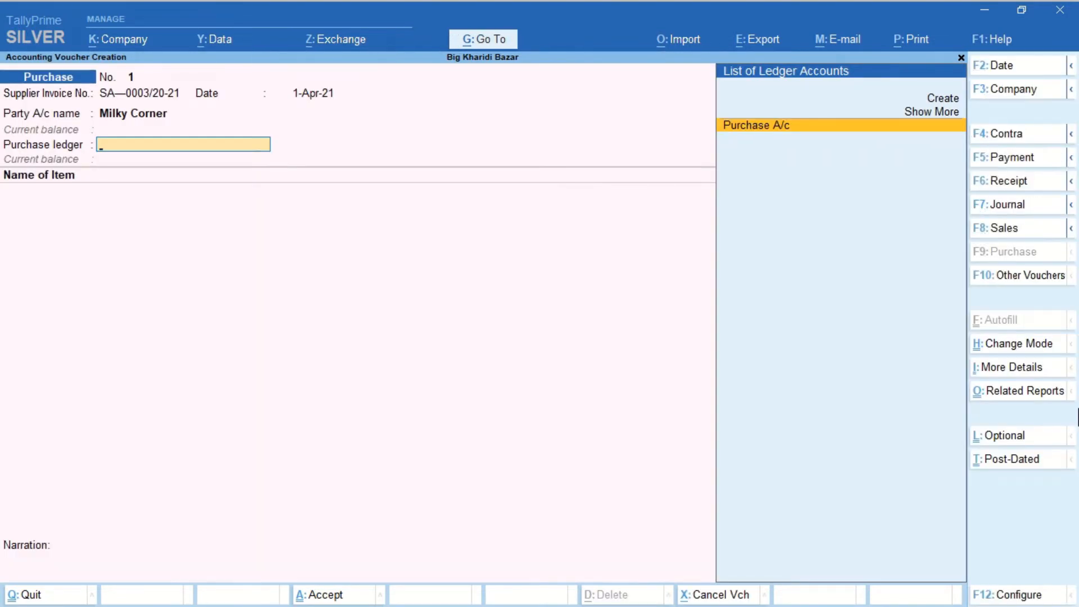
{"action": "key", "text": "Return"}
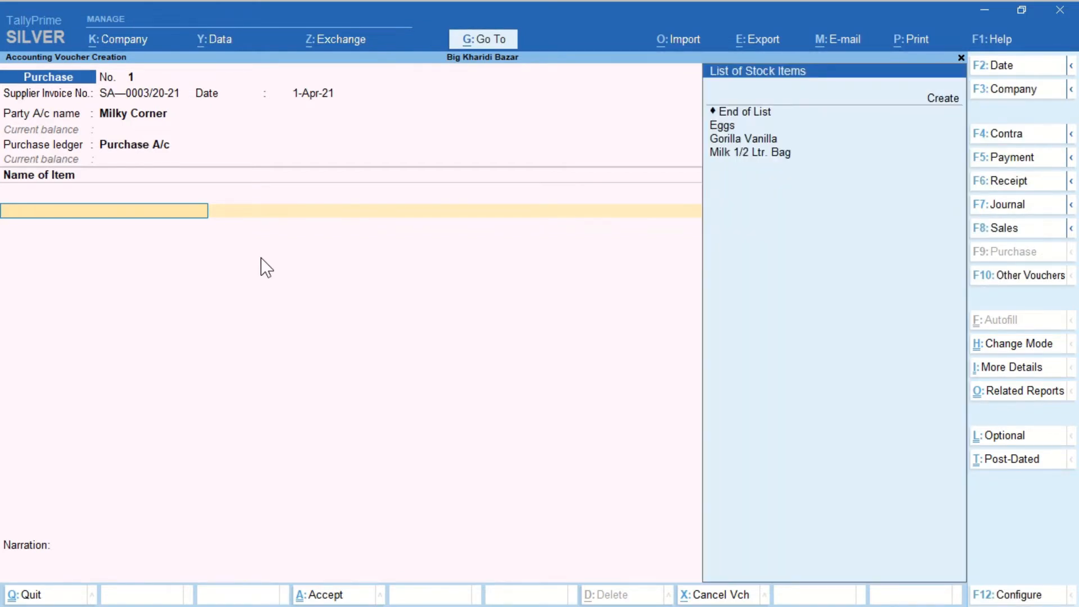
Step: Add Milk 1/2 Ltr. Bag to the purchase with a quantity of 100 B
{"action": "key", "text": "Down"}
{"action": "key", "text": "Down"}
{"action": "key", "text": "Down"}
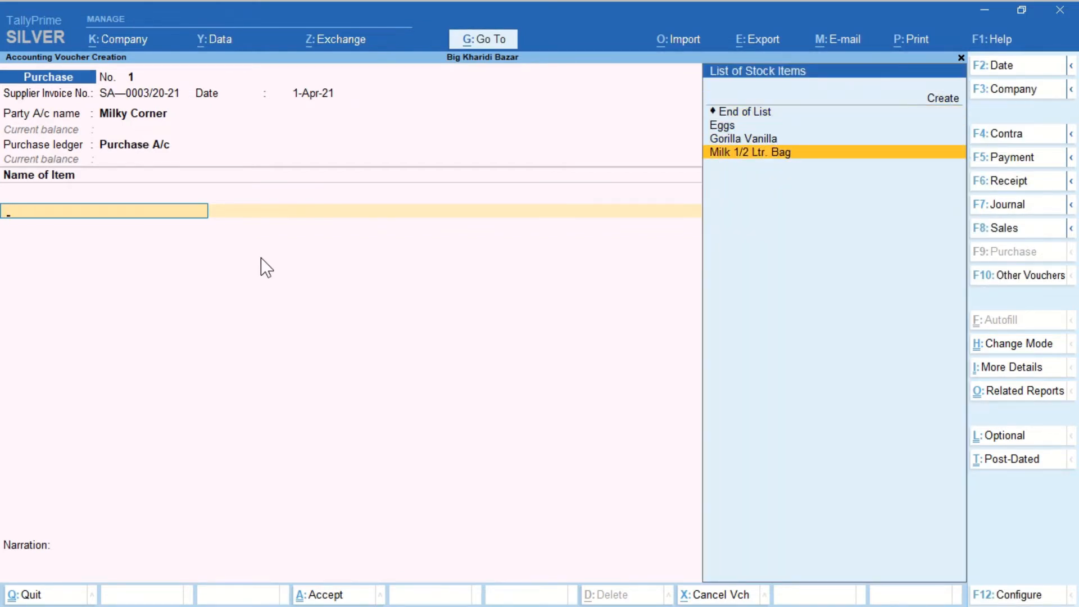
{"action": "key", "text": "Return"}
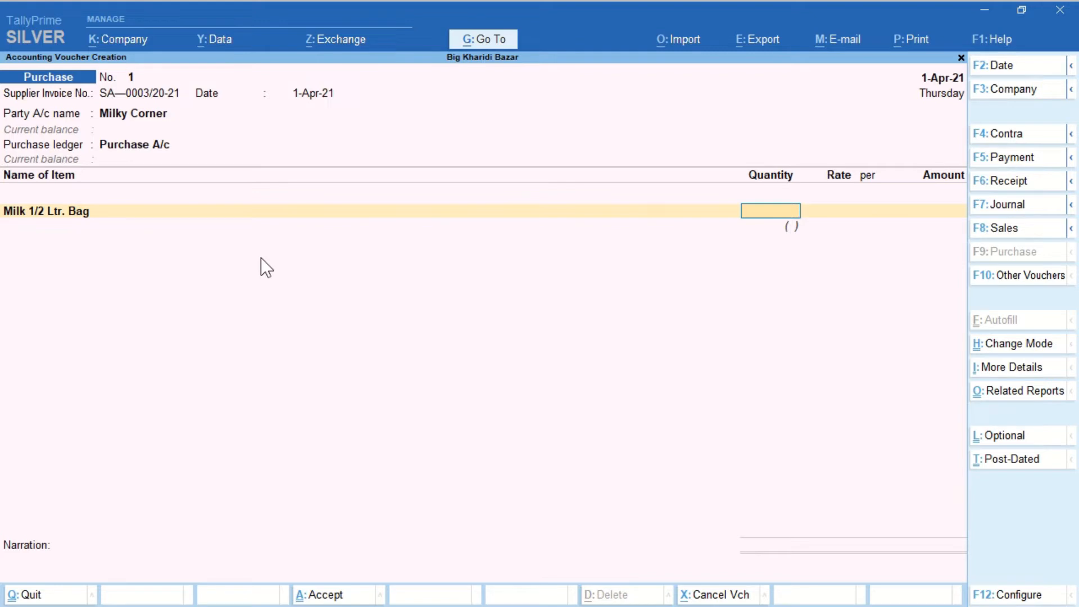
{"action": "type", "text": "100"}
{"action": "key", "text": "Return"}
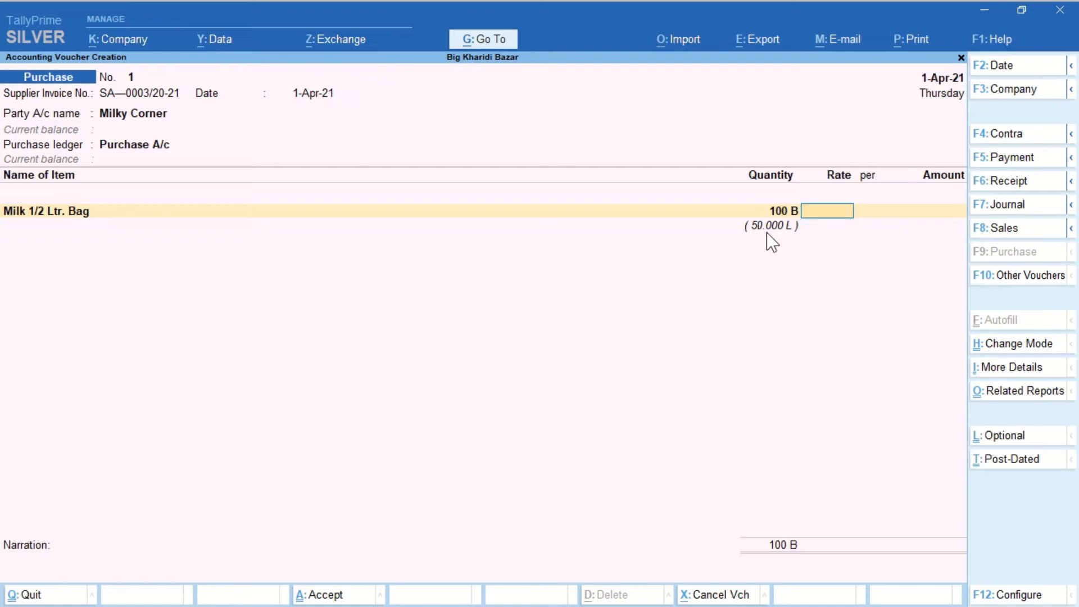
Step: Re-enter the milk quantity in its alternate unit as 50L
{"action": "key", "text": "BackSpace"}
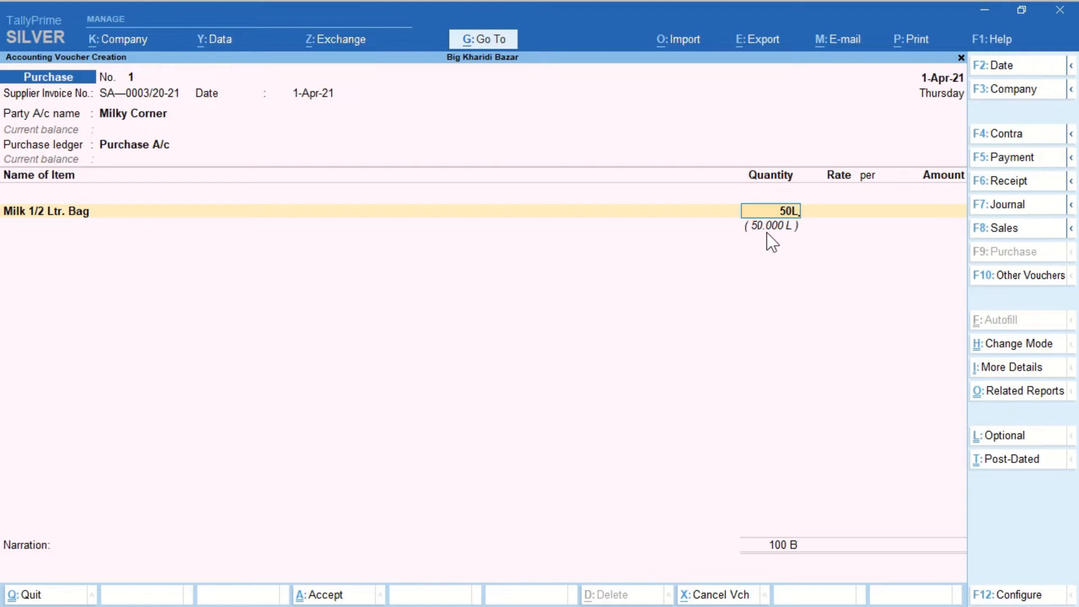
{"action": "type", "text": "50L"}
{"action": "key", "text": "Return"}
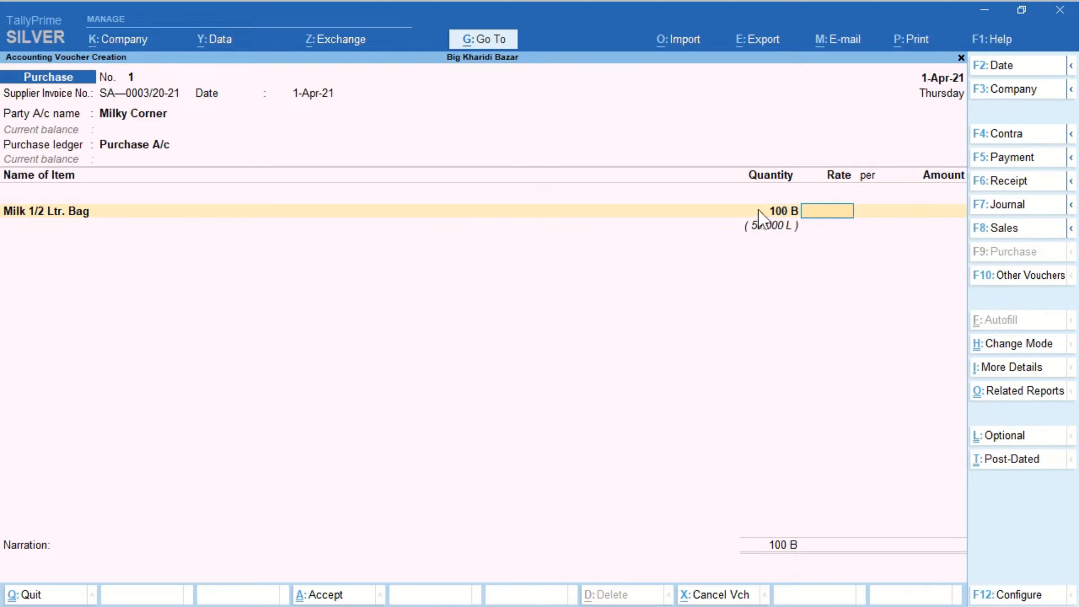
Step: Set the milk item's rate to 10 per B
{"action": "key", "text": "ctrl"}
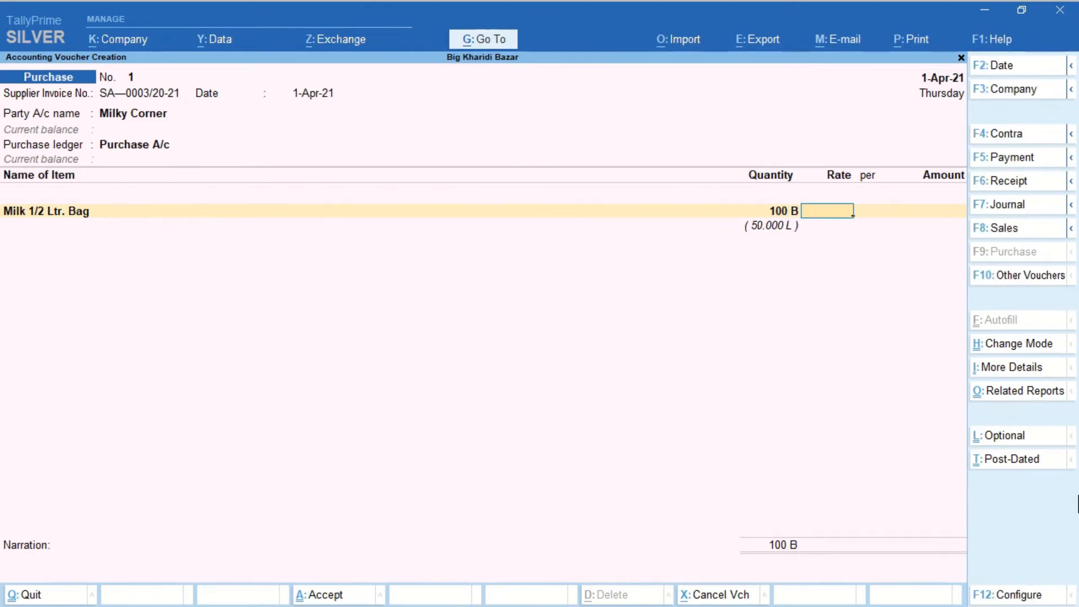
{"action": "type", "text": "10"}
{"action": "key", "text": "Return"}
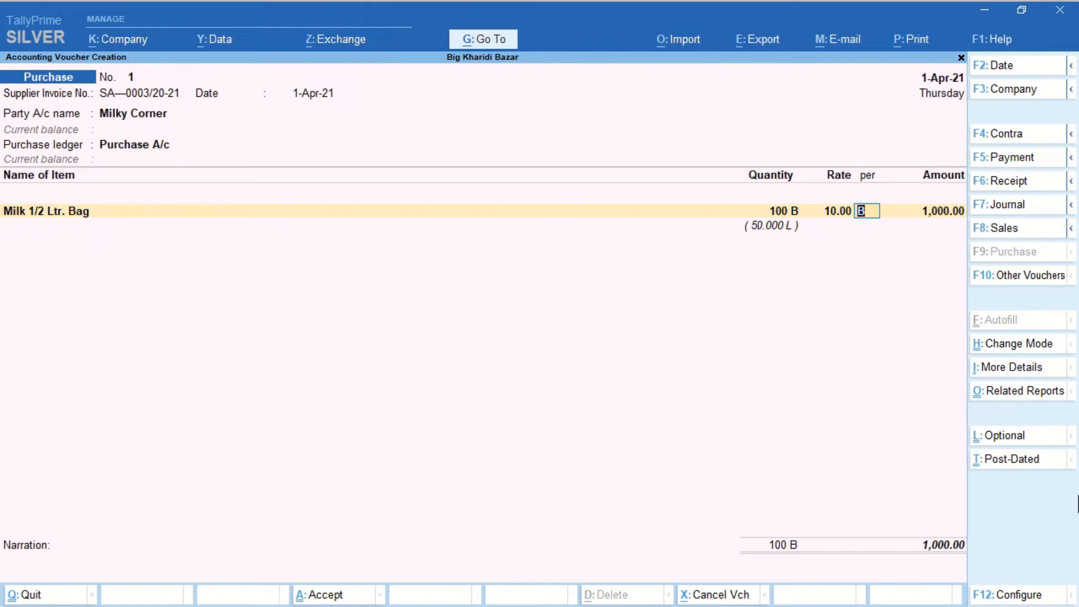
Step: Set the milk item's rate to 20 per L and accept the unit
{"action": "key", "text": "BackSpace"}
{"action": "type", "text": "20"}
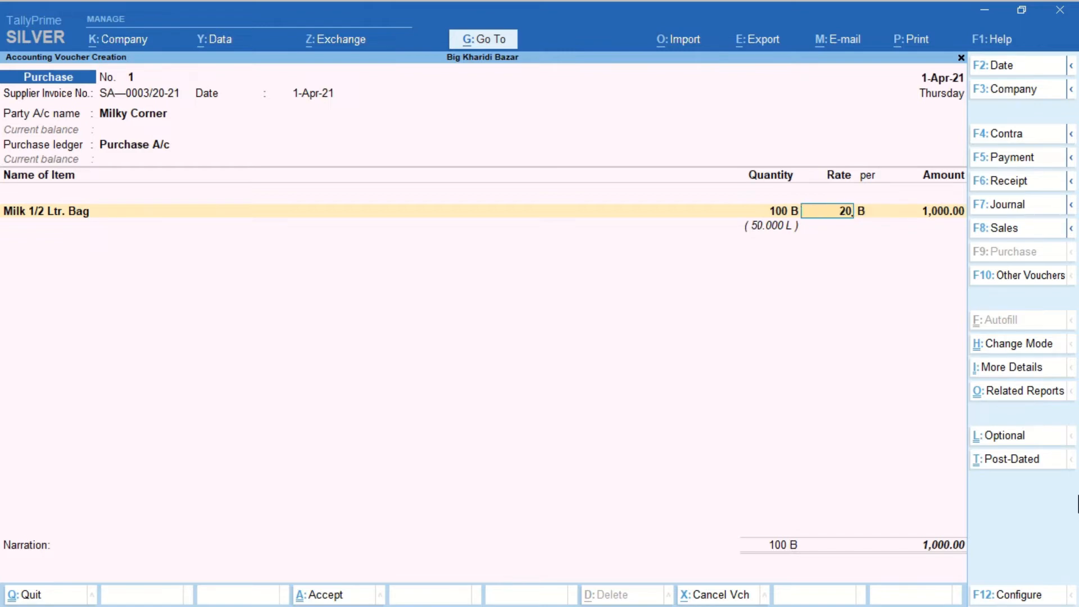
{"action": "key", "text": "Return"}
{"action": "type", "text": "L"}
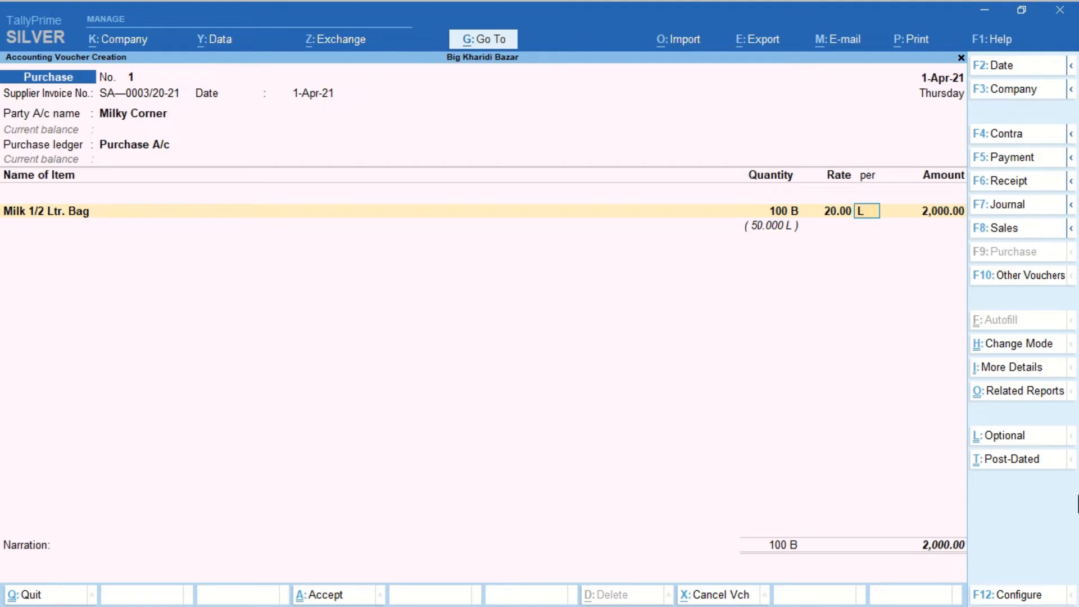
{"action": "key", "text": "Return"}
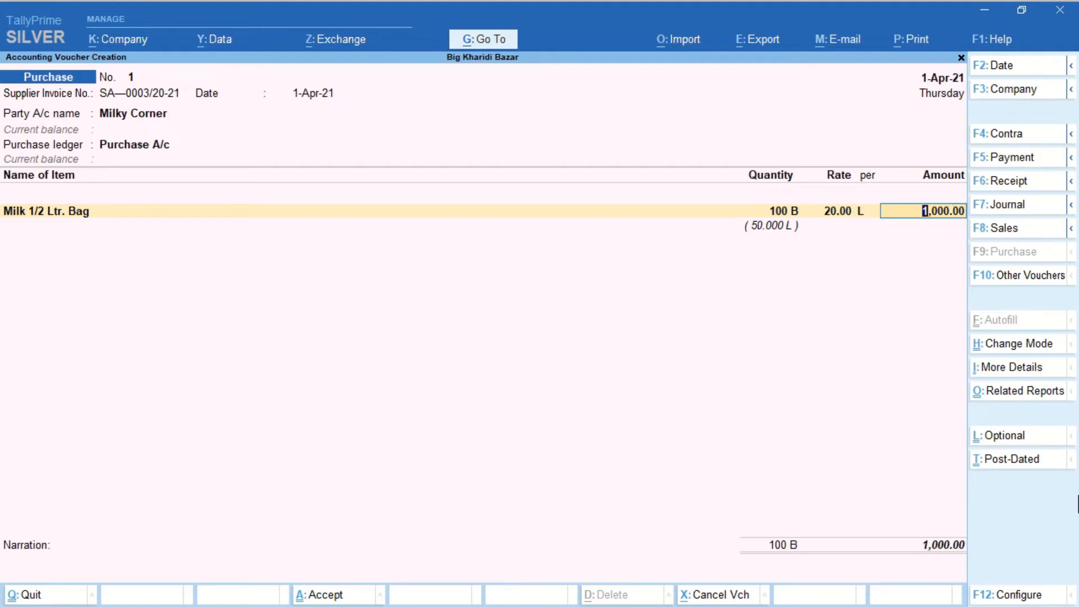
Step: Re-enter the milk quantity as 100 B and set its rate to 10 per B
{"action": "key", "text": "BackSpace"}
{"action": "key", "text": "BackSpace"}
{"action": "key", "text": "BackSpace"}
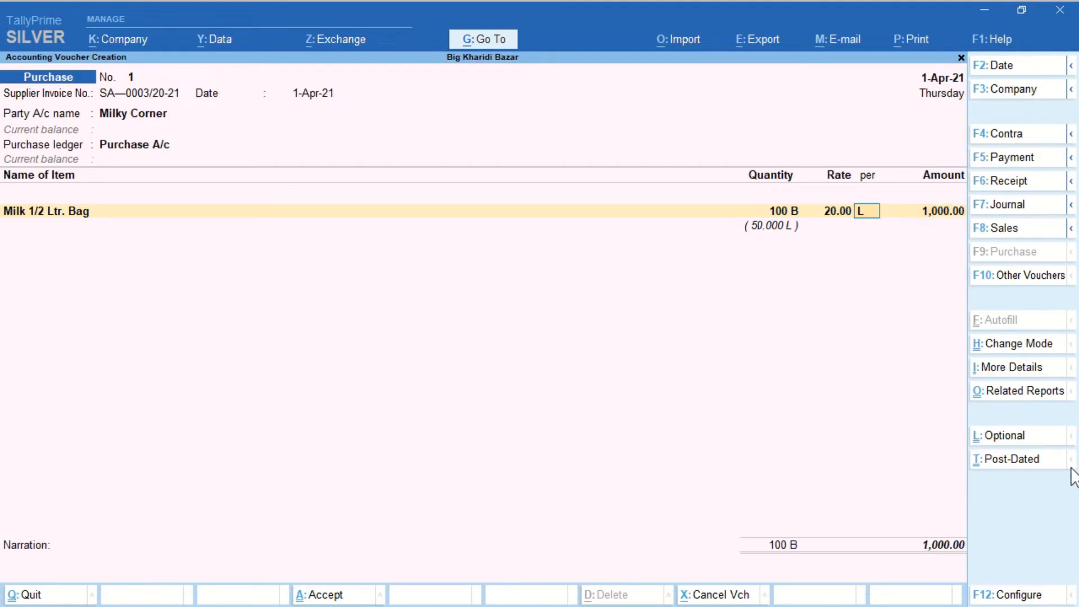
{"action": "type", "text": "100"}
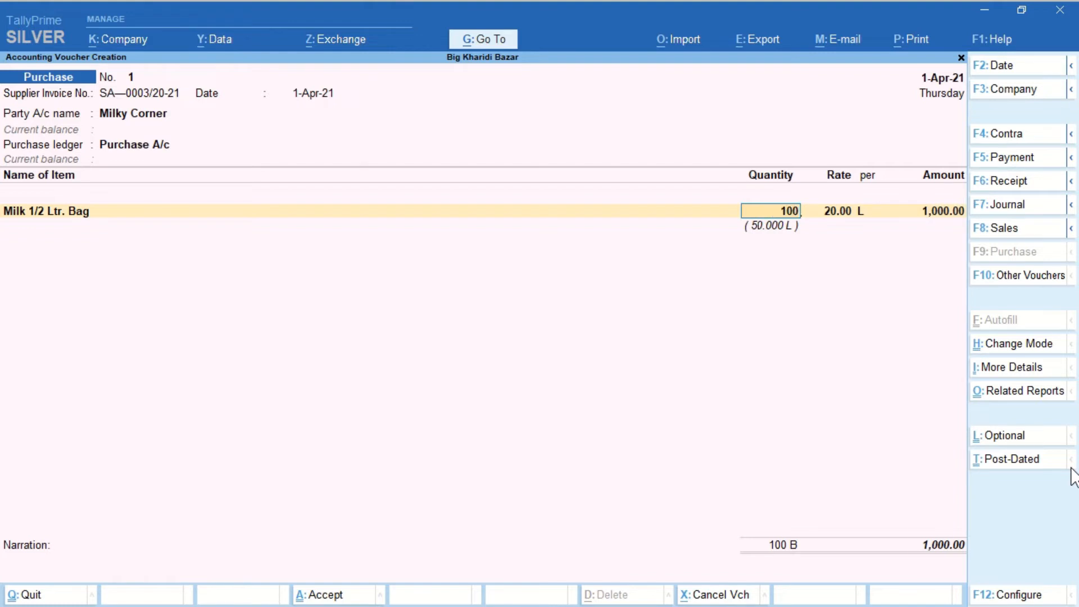
{"action": "key", "text": "Return"}
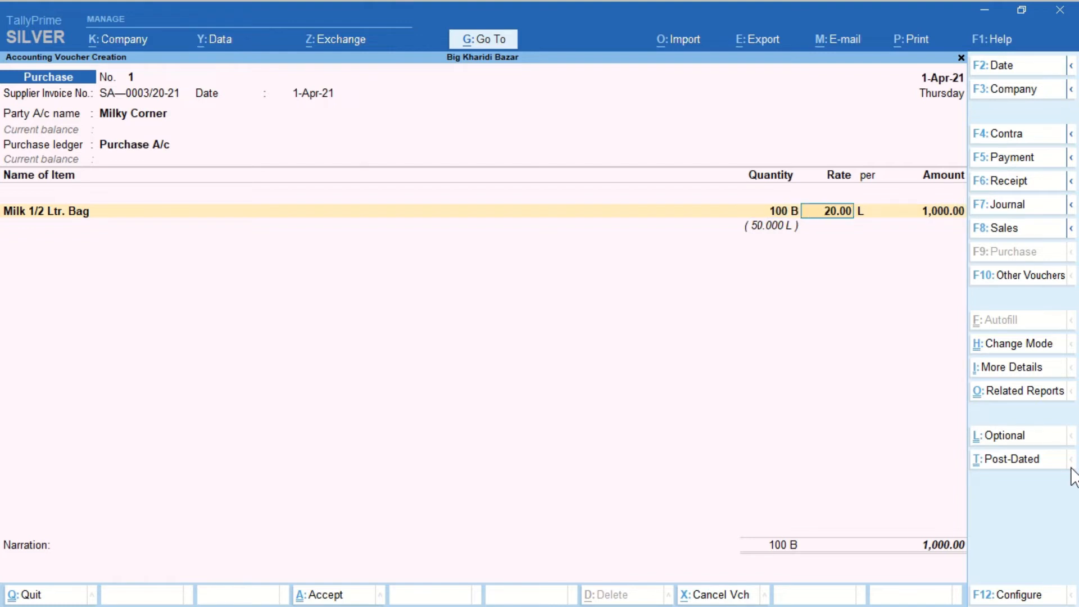
{"action": "type", "text": "10"}
{"action": "key", "text": "Return"}
{"action": "type", "text": "B"}
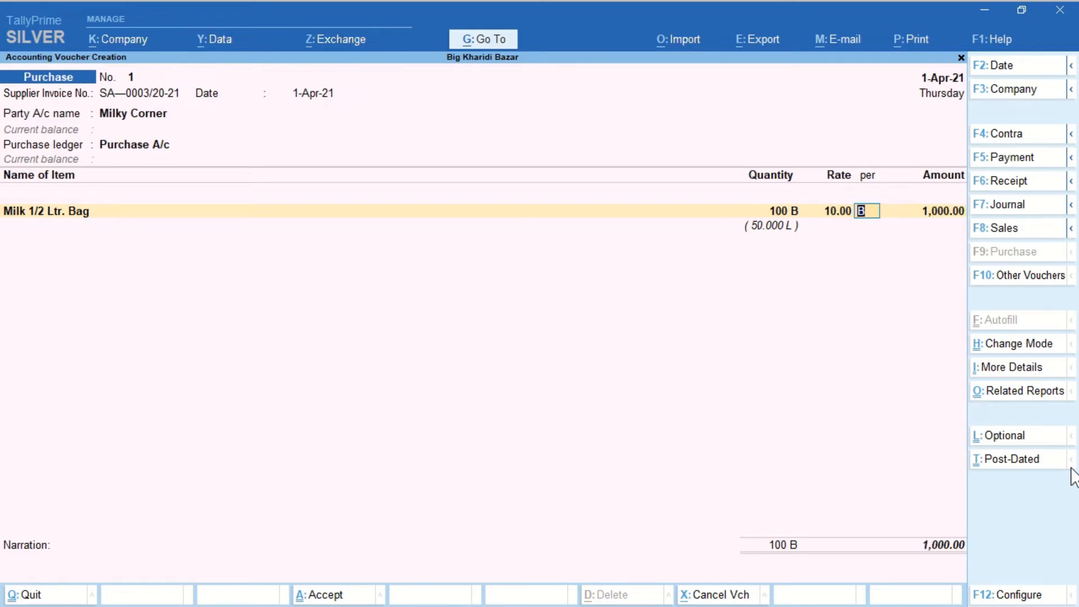
{"action": "key", "text": "Return"}
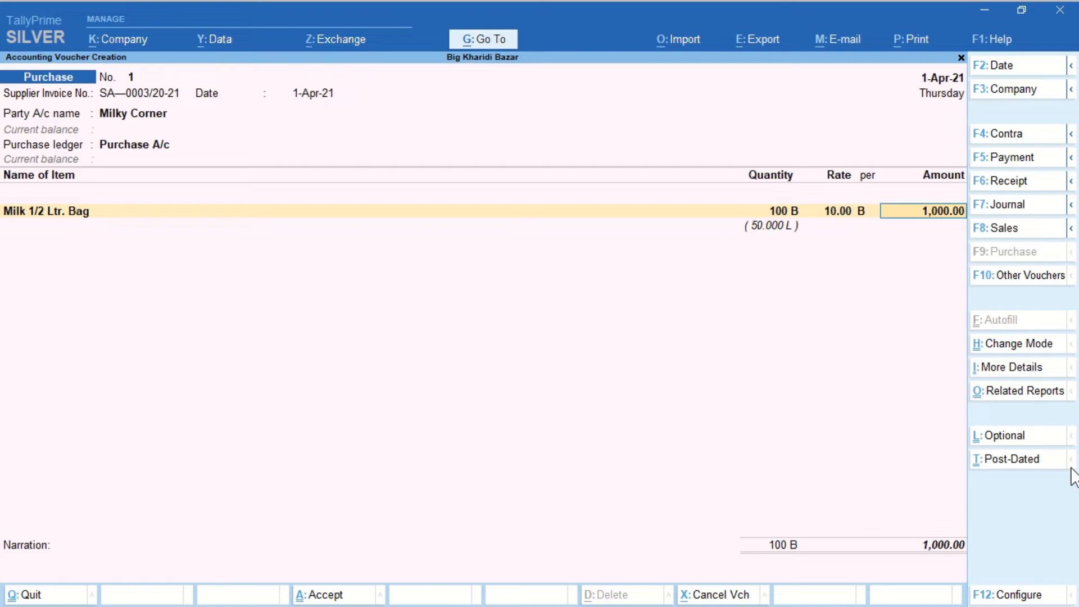
Step: Clear the milk item's rate, re-enter it as 10 per B and accept the item line
{"action": "key", "text": "BackSpace"}
{"action": "key", "text": "BackSpace"}
{"action": "key", "text": "Delete"}
{"action": "key", "text": "BackSpace"}
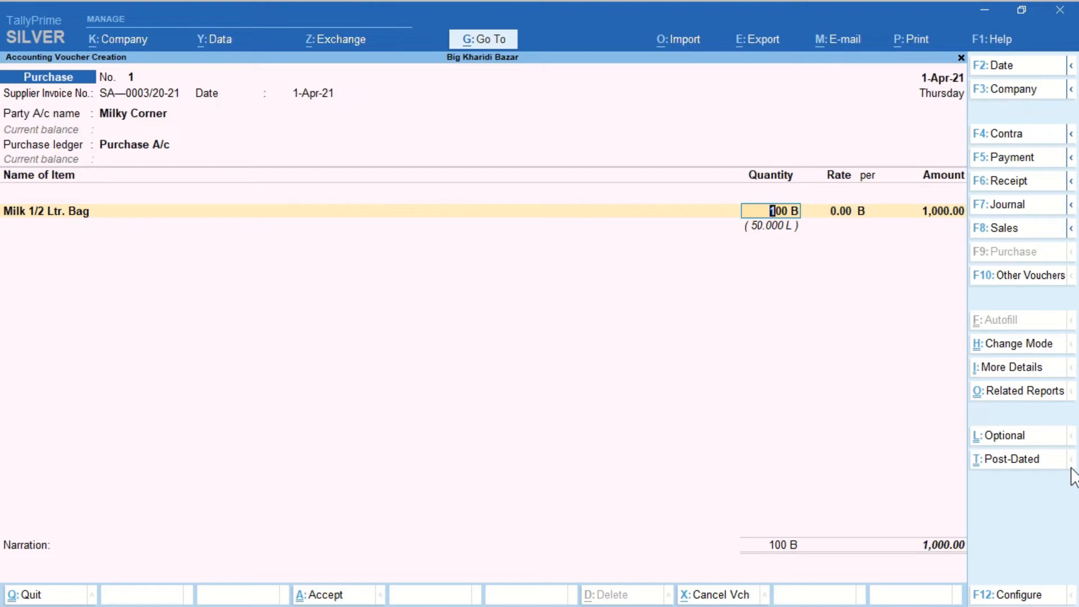
{"action": "key", "text": "Return"}
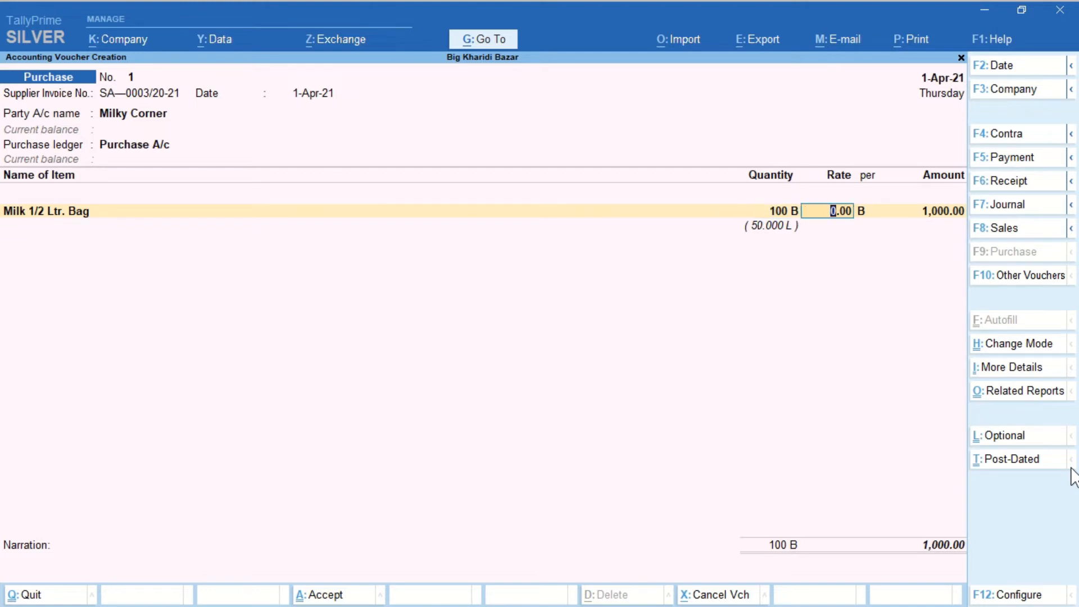
{"action": "type", "text": "10"}
{"action": "key", "text": "Return"}
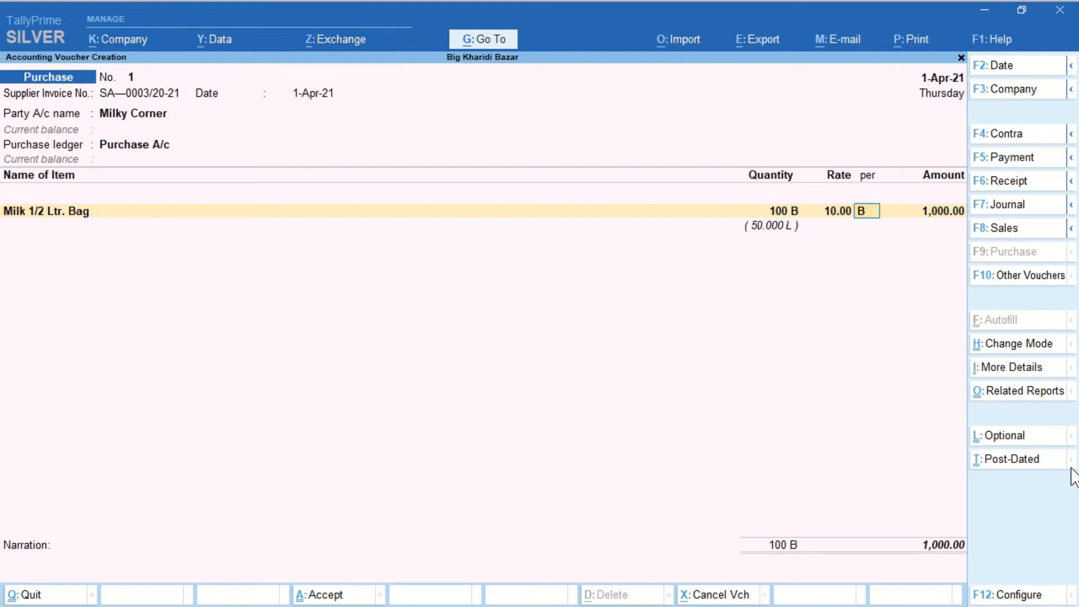
{"action": "key", "text": "Return"}
{"action": "key", "text": "Return"}
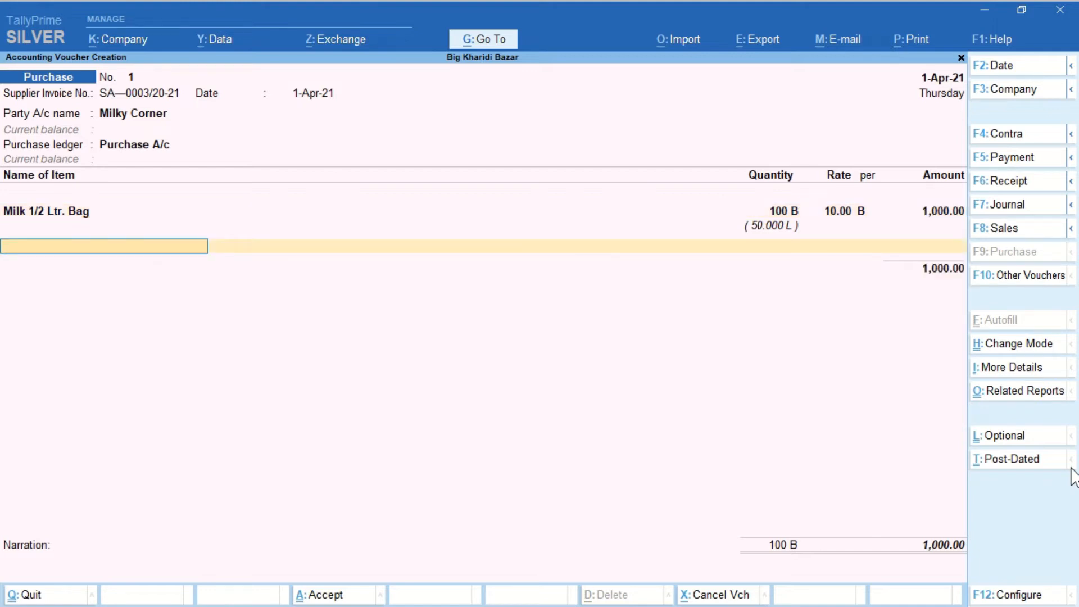
Step: Add Gorilla Vanilla as the second item of the purchase with a quantity of 10 C
{"action": "key", "text": "space"}
{"action": "key", "text": "Down"}
{"action": "key", "text": "Down"}
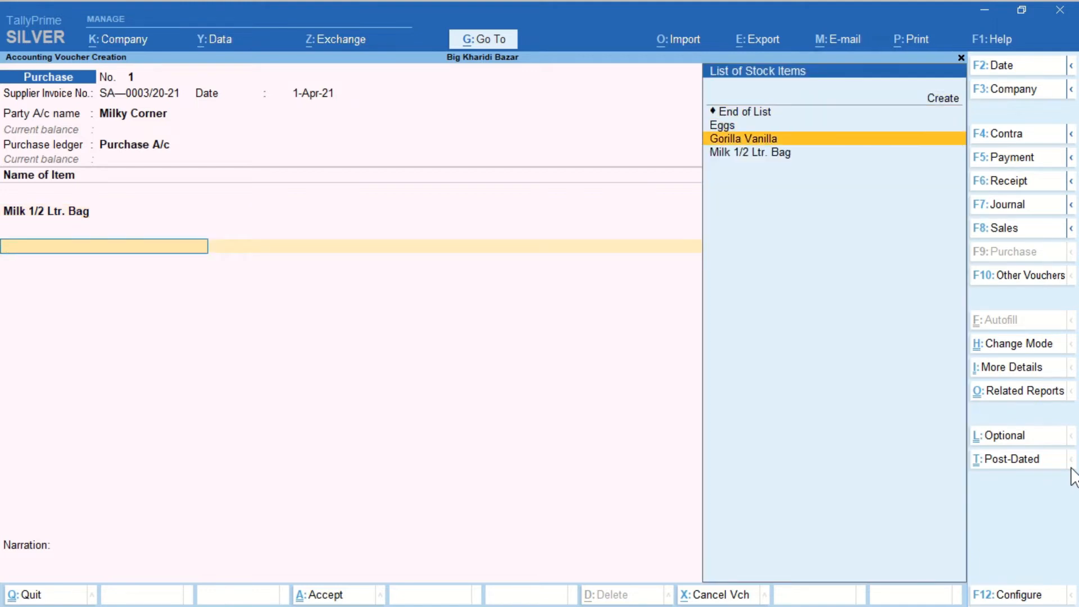
{"action": "key", "text": "Return"}
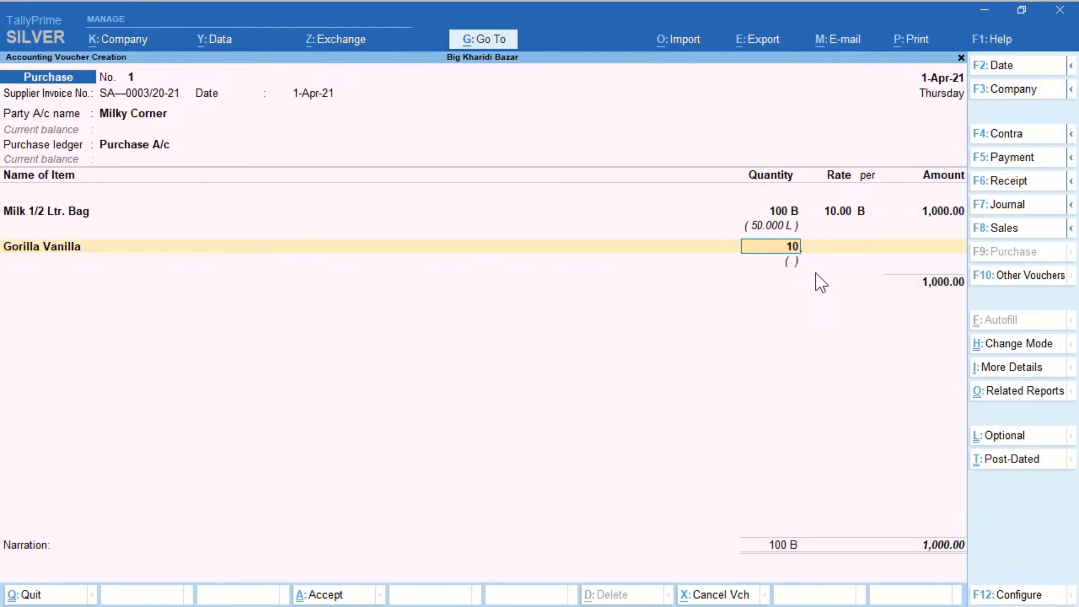
{"action": "key", "text": "Return"}
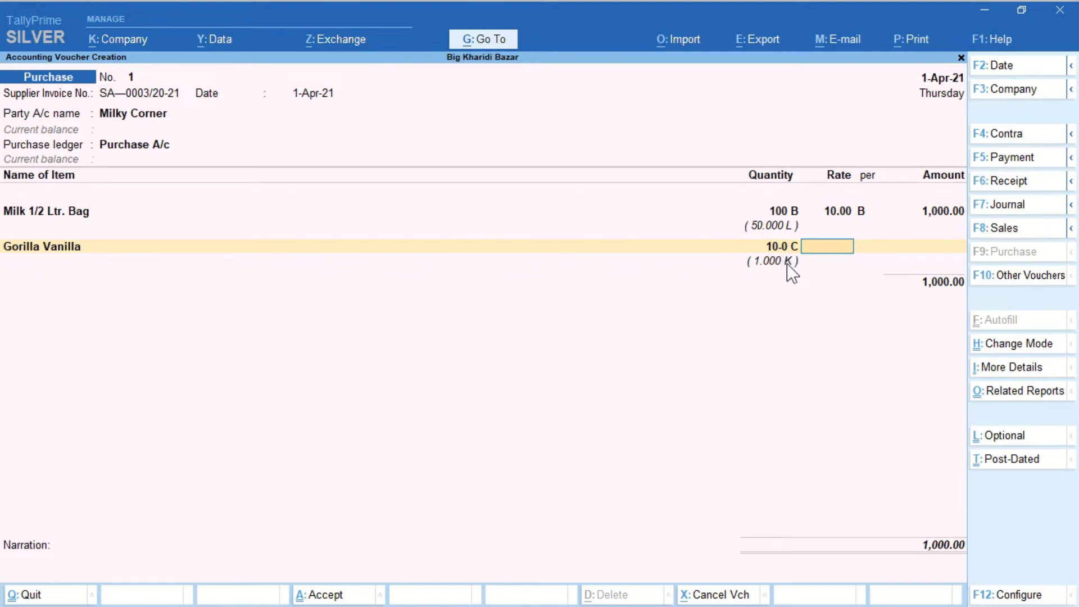
Step: Re-enter the Gorilla Vanilla quantity in its alternate unit as 10k
{"action": "key", "text": "BackSpace"}
{"action": "type", "text": "10k"}
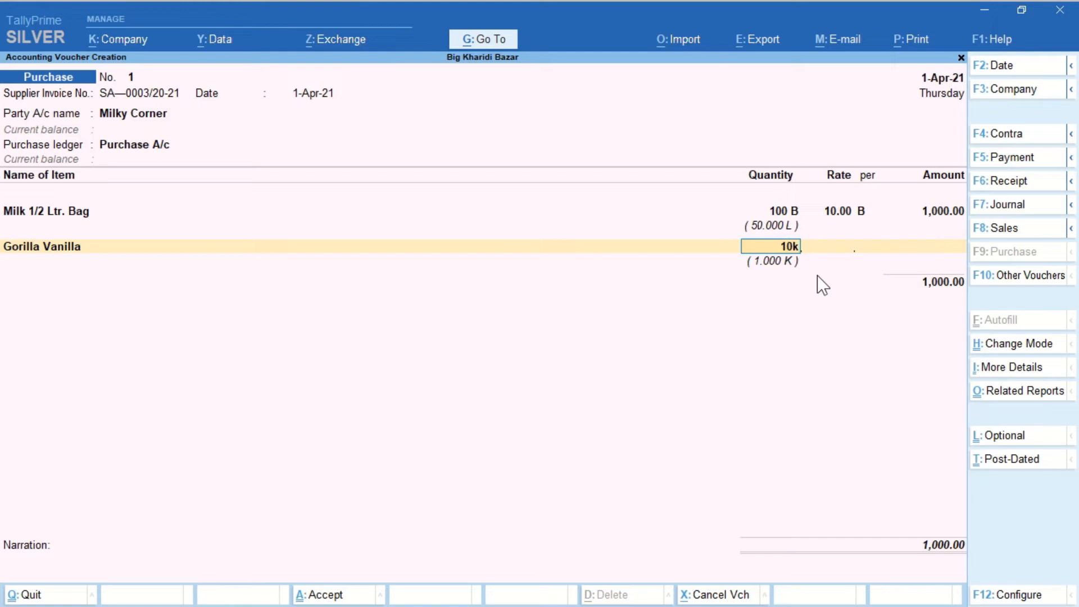
{"action": "key", "text": "Return"}
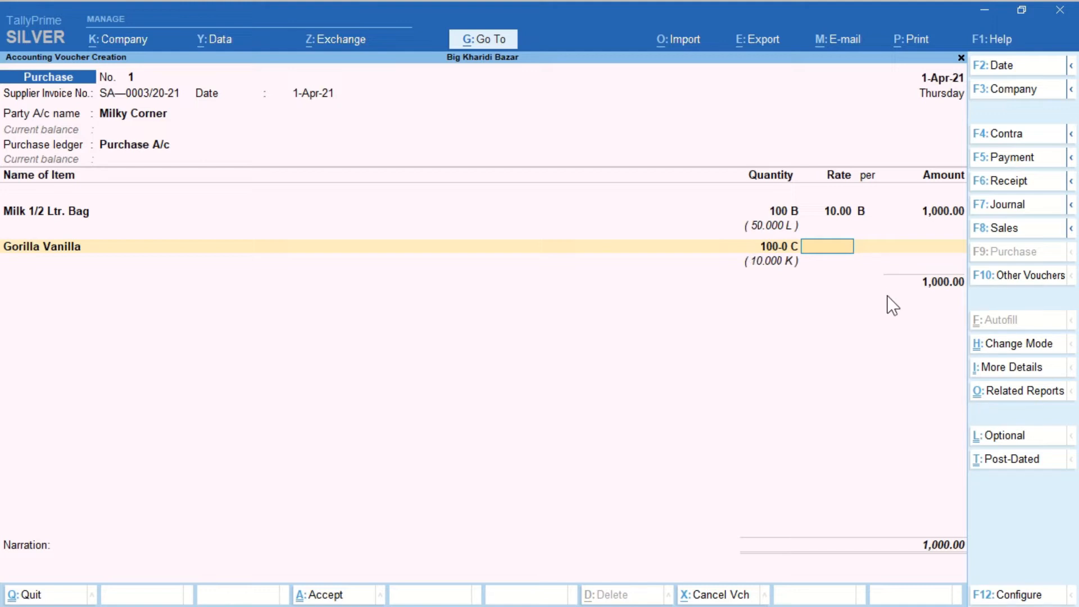
Step: Set the Gorilla Vanilla rate to 80 per K and accept the item line
{"action": "type", "text": "80"}
{"action": "key", "text": "Return"}
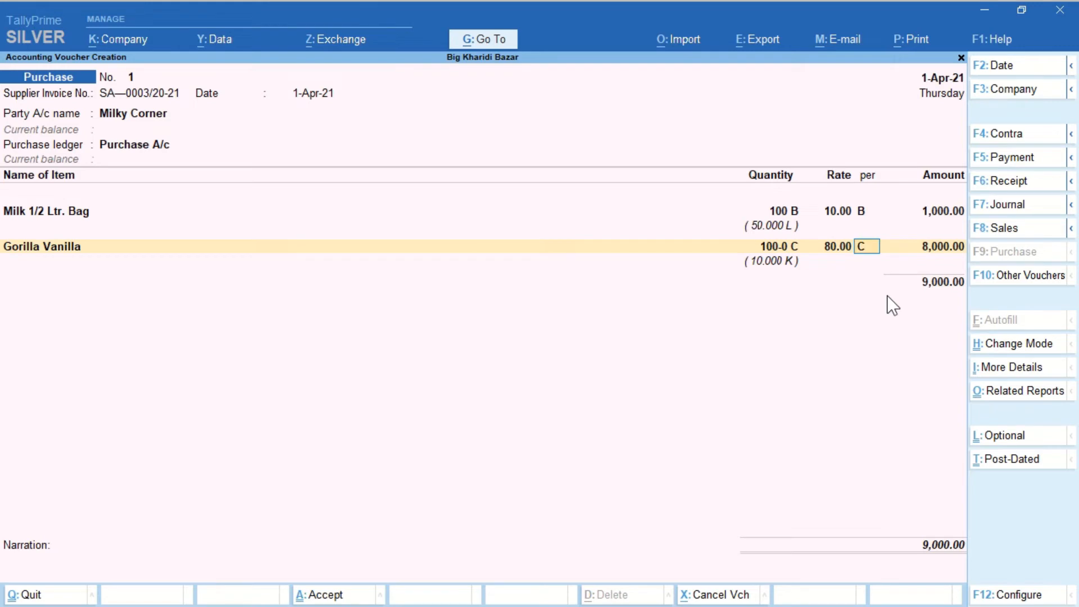
{"action": "type", "text": "K"}
{"action": "key", "text": "Return"}
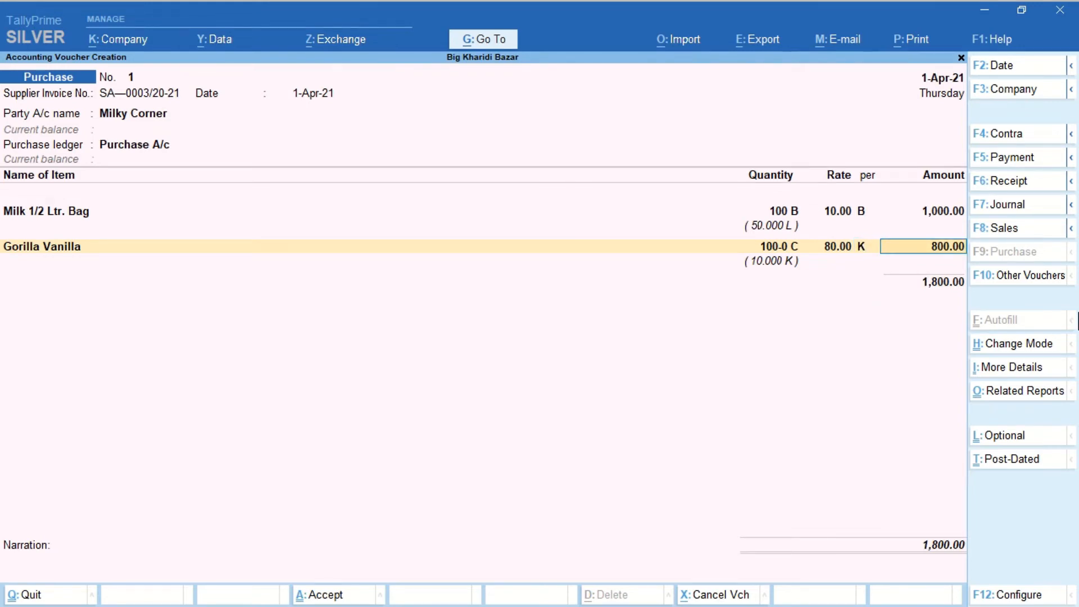
{"action": "key", "text": "Return"}
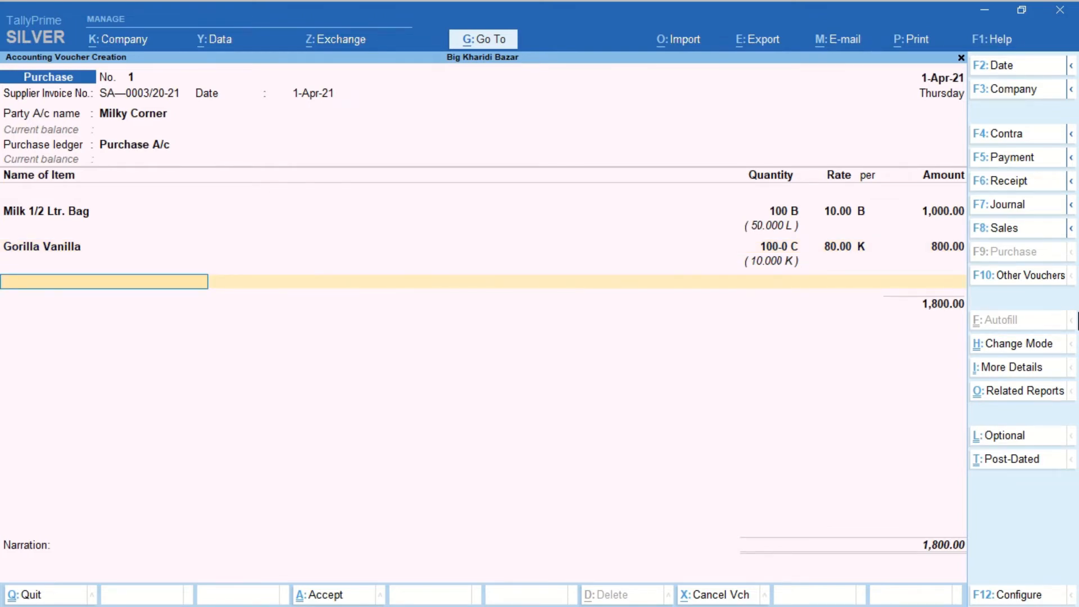
Step: End the entry lists, allocate the Milky Corner bill as New Ref, and save the purchase voucher without a narration
{"action": "key", "text": "Return"}
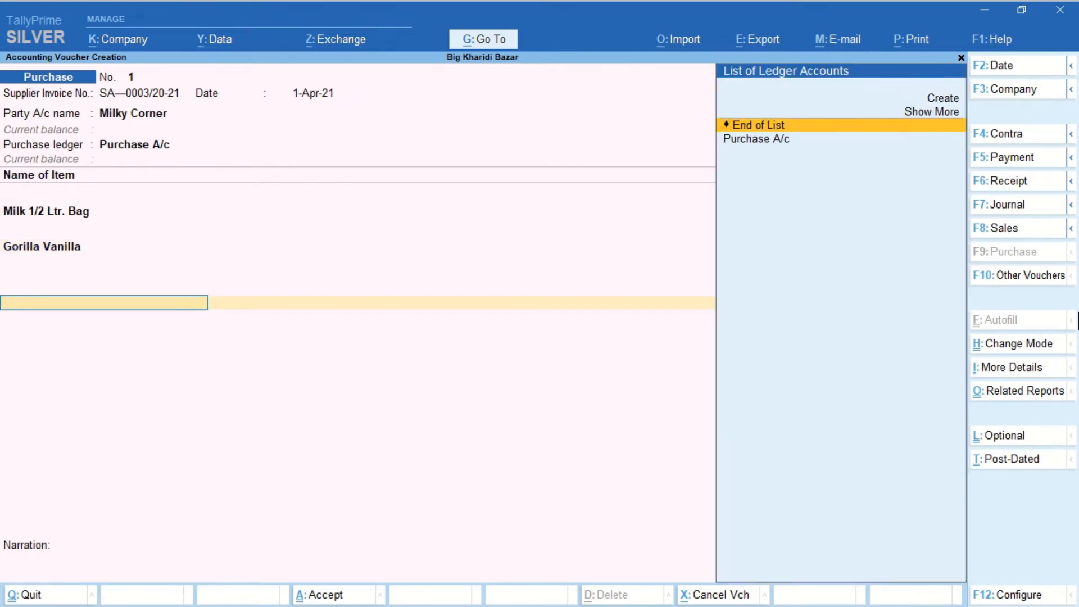
{"action": "key", "text": "Return"}
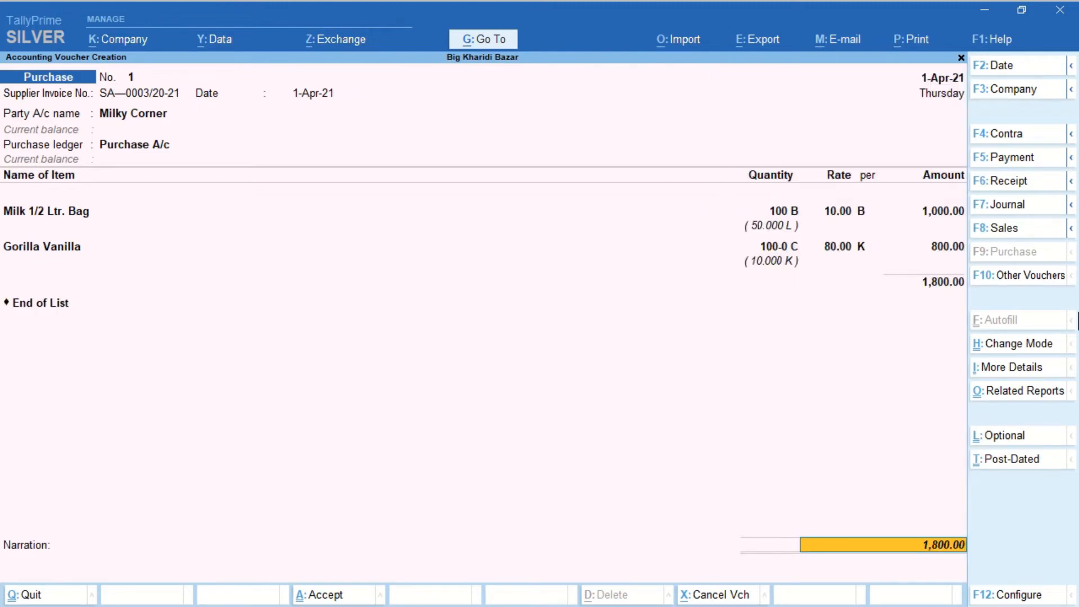
{"action": "key", "text": "Return"}
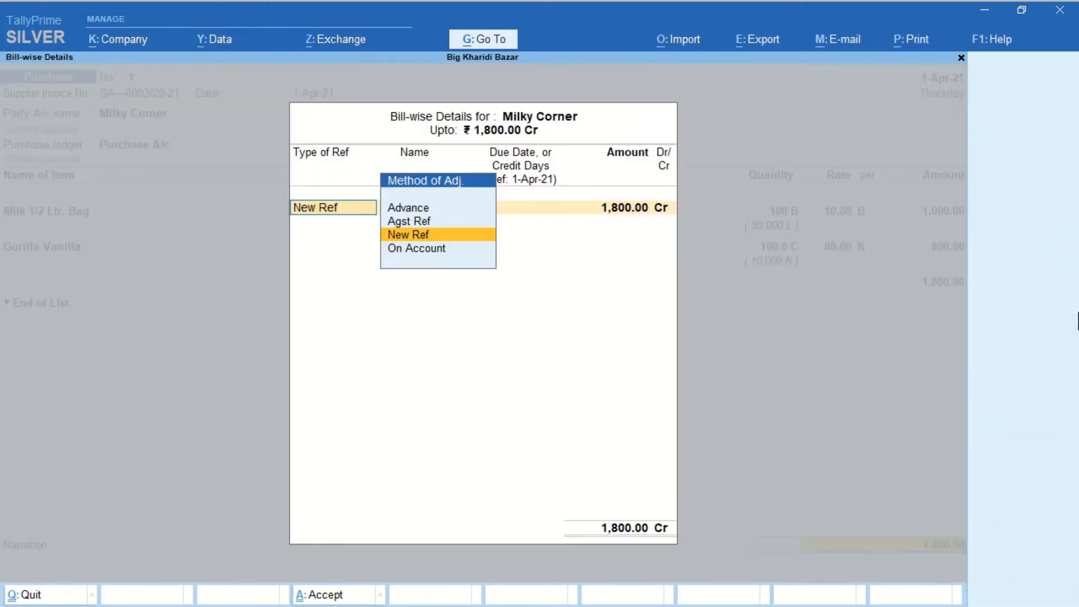
{"action": "key", "text": "Return"}
{"action": "key", "text": "ctrl+a"}
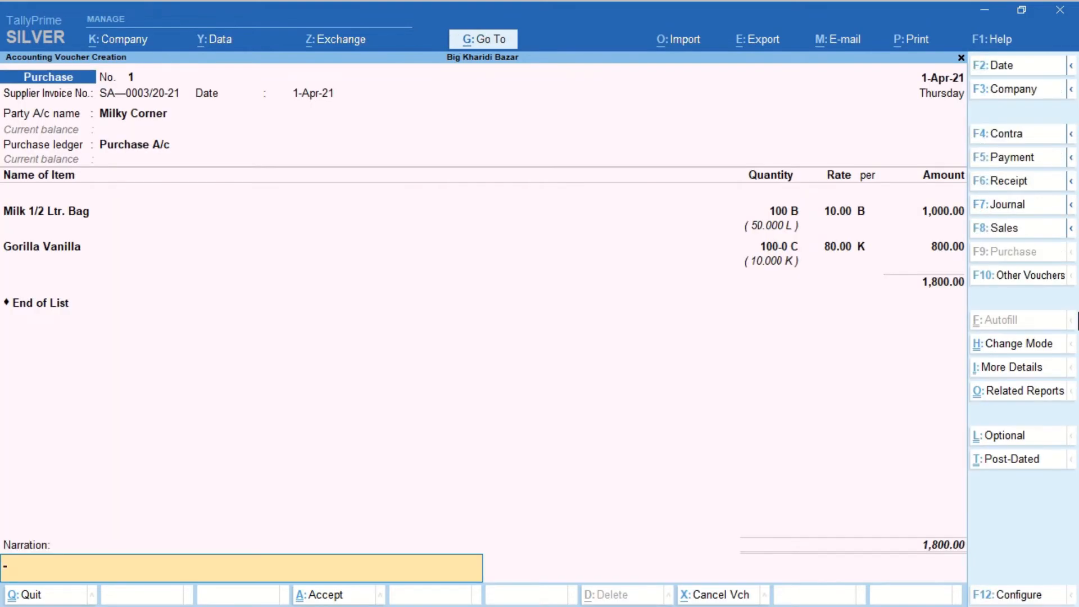
{"action": "key", "text": "Return"}
{"action": "key", "text": "Return"}
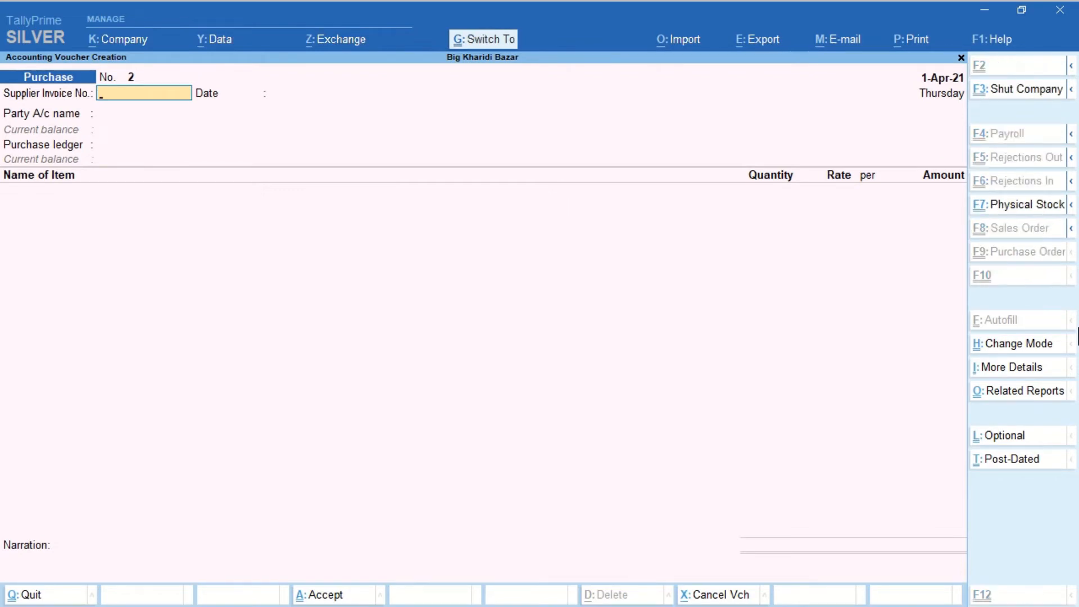
Step: Enter supplier invoice number BE-00018/20-21 dated 1-Apr-21 on the new purchase voucher
{"action": "key", "text": "ctrl+alt+v"}
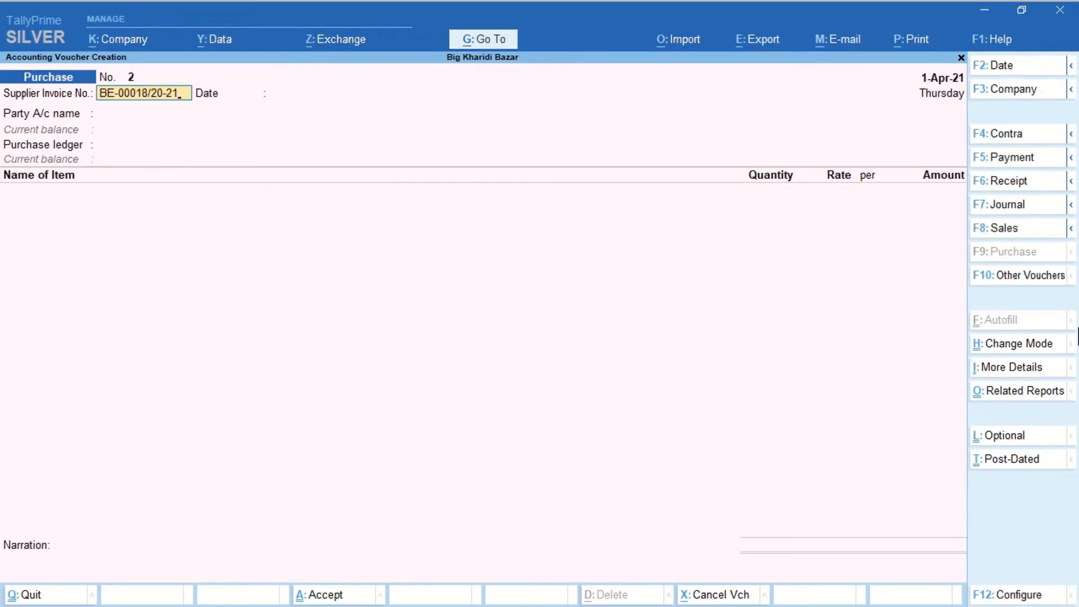
{"action": "key", "text": "Return"}
{"action": "key", "text": "Return"}
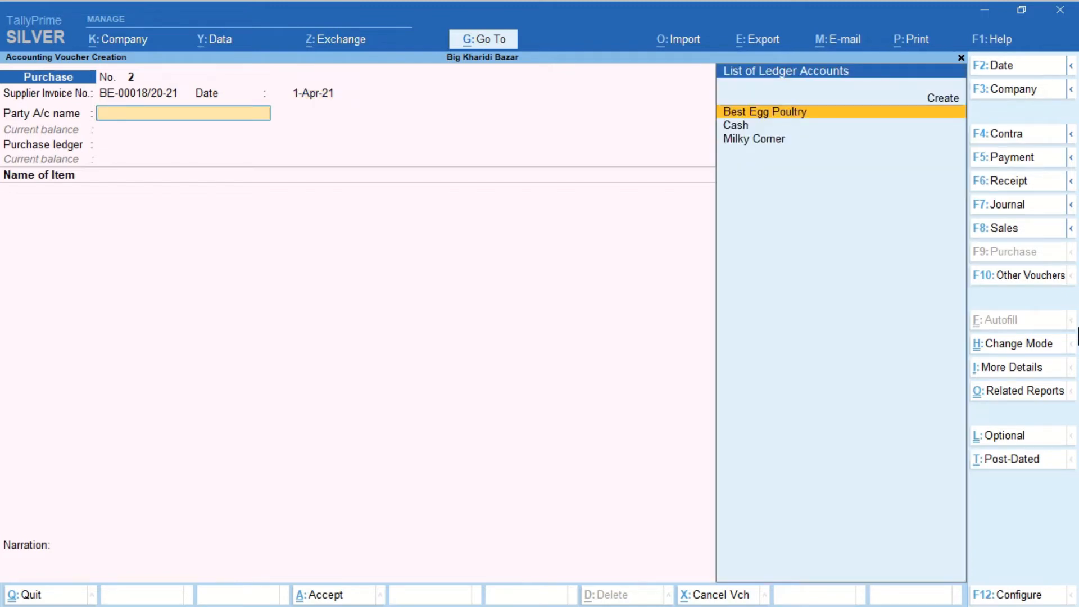
Step: Select Best Egg Poultry as the party with default party details, and Purchase A/c as the purchase ledger
{"action": "key", "text": "Return"}
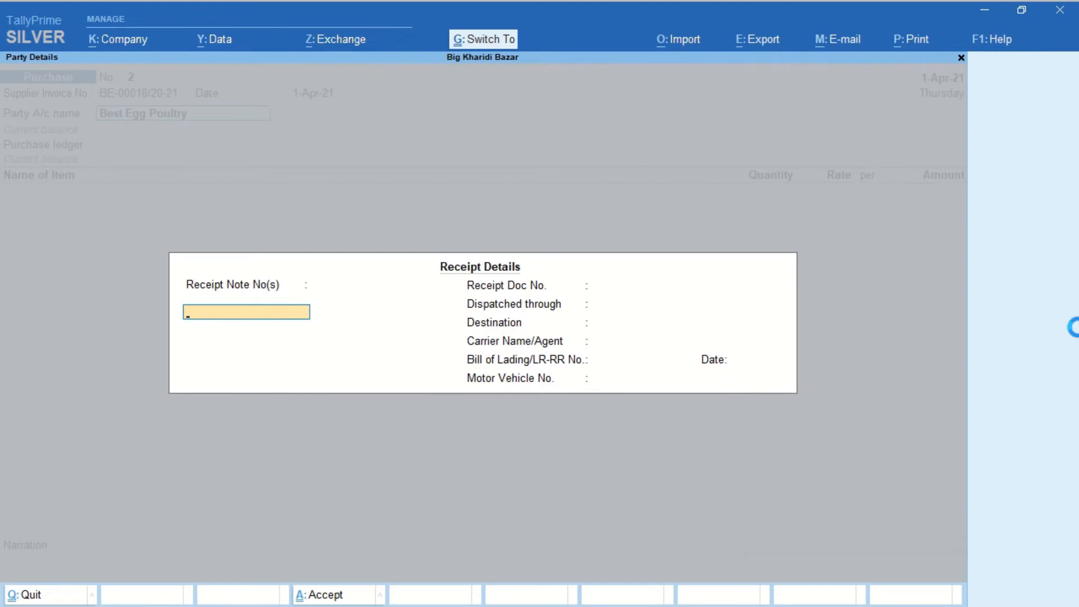
{"action": "key", "text": "ctrl+a"}
{"action": "key", "text": "ctrl+a"}
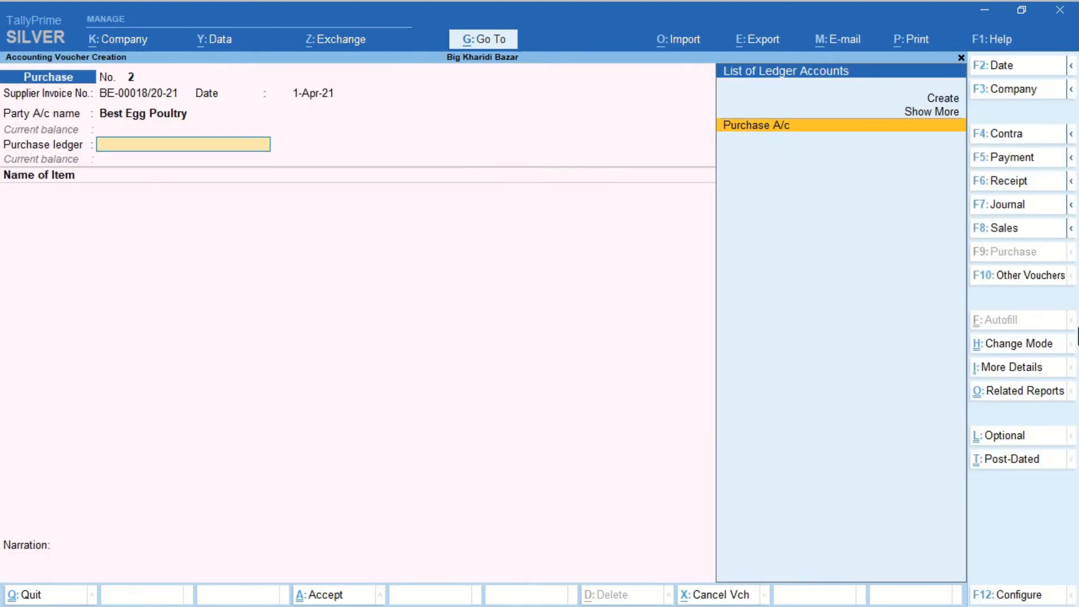
{"action": "key", "text": "Return"}
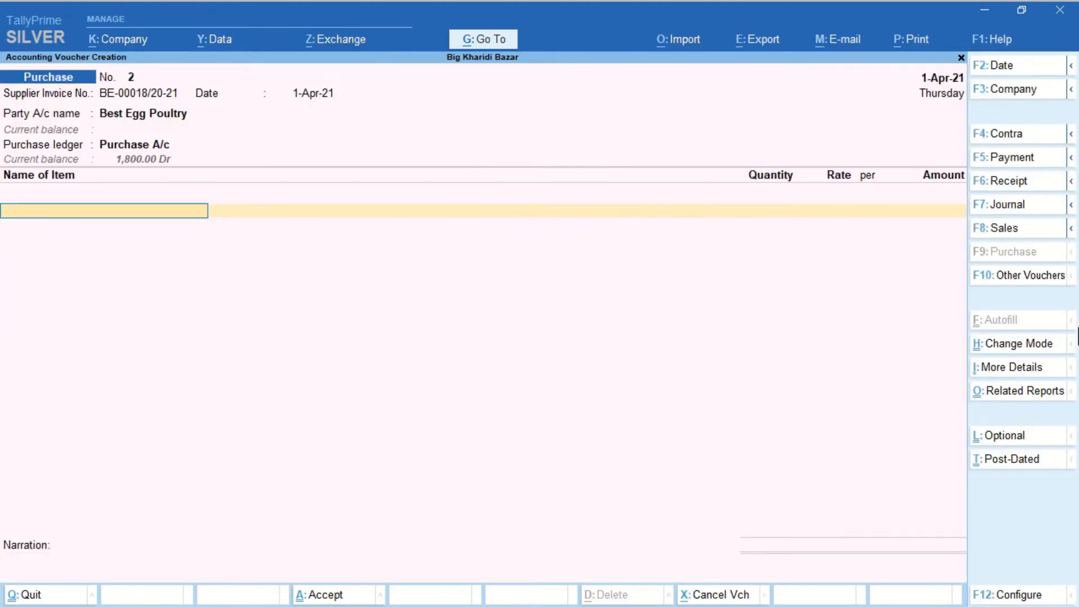
Step: Add Eggs to the purchase with a quantity of 100 D at a rate of 70 per D
{"action": "type", "text": "E"}
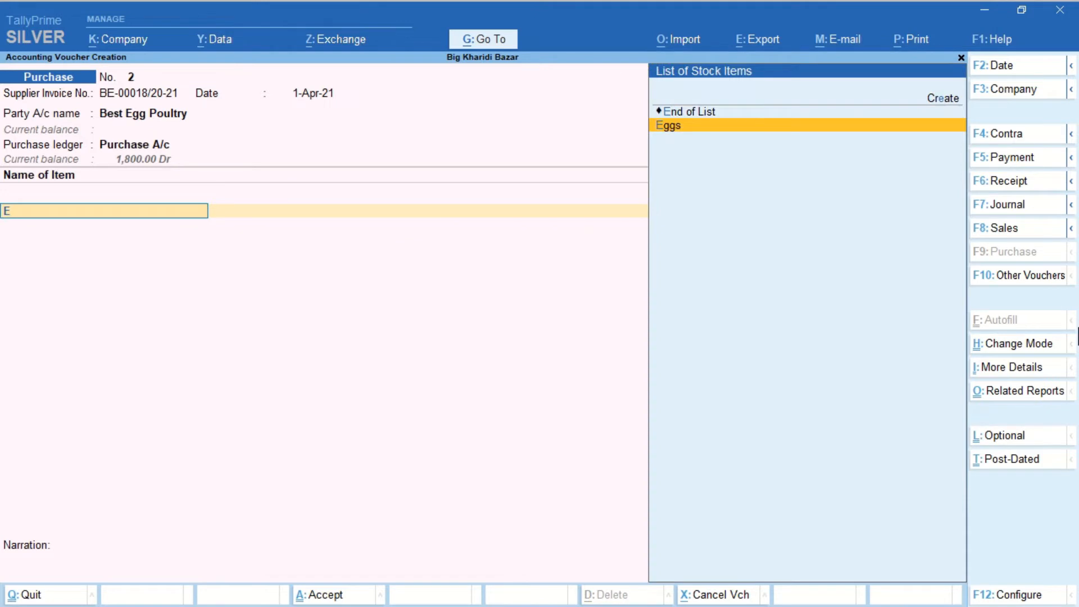
{"action": "type", "text": "g"}
{"action": "key", "text": "Return"}
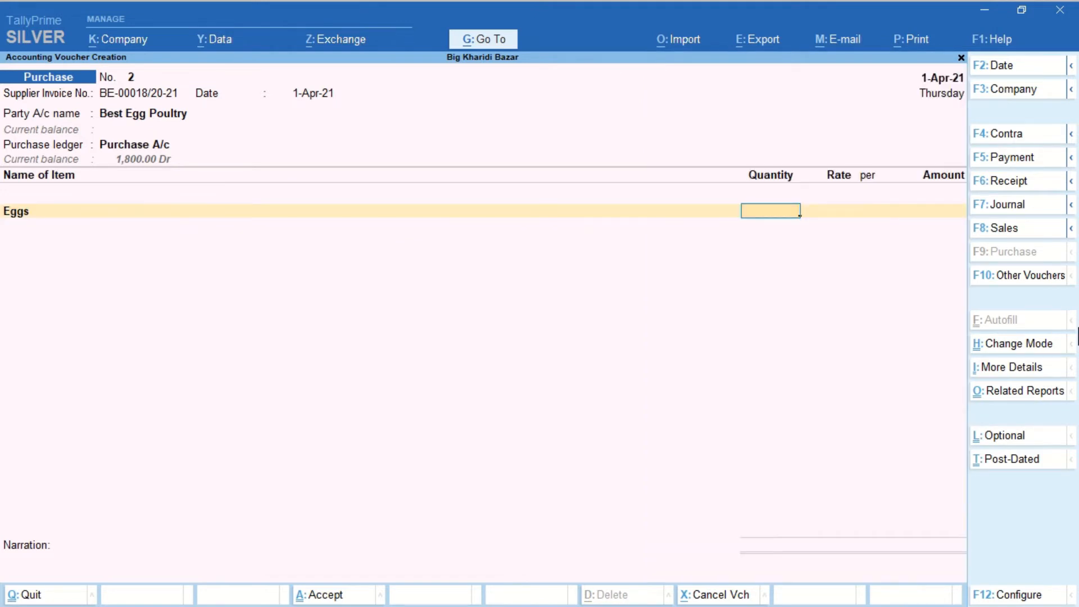
{"action": "type", "text": "100"}
{"action": "key", "text": "Return"}
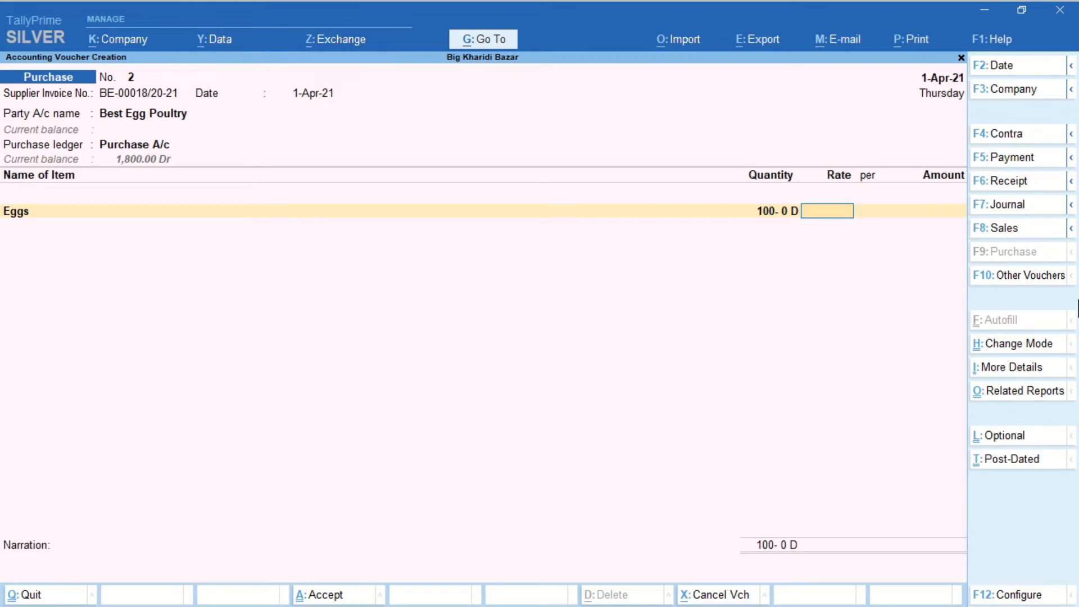
{"action": "type", "text": "70"}
{"action": "key", "text": "Return"}
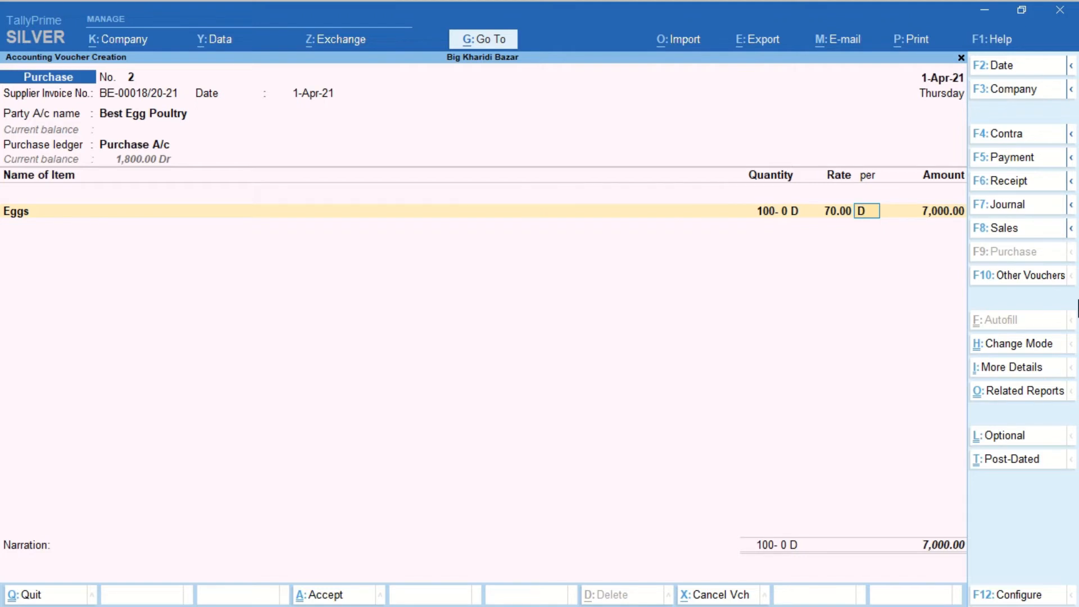
{"action": "key", "text": "Return"}
{"action": "key", "text": "Return"}
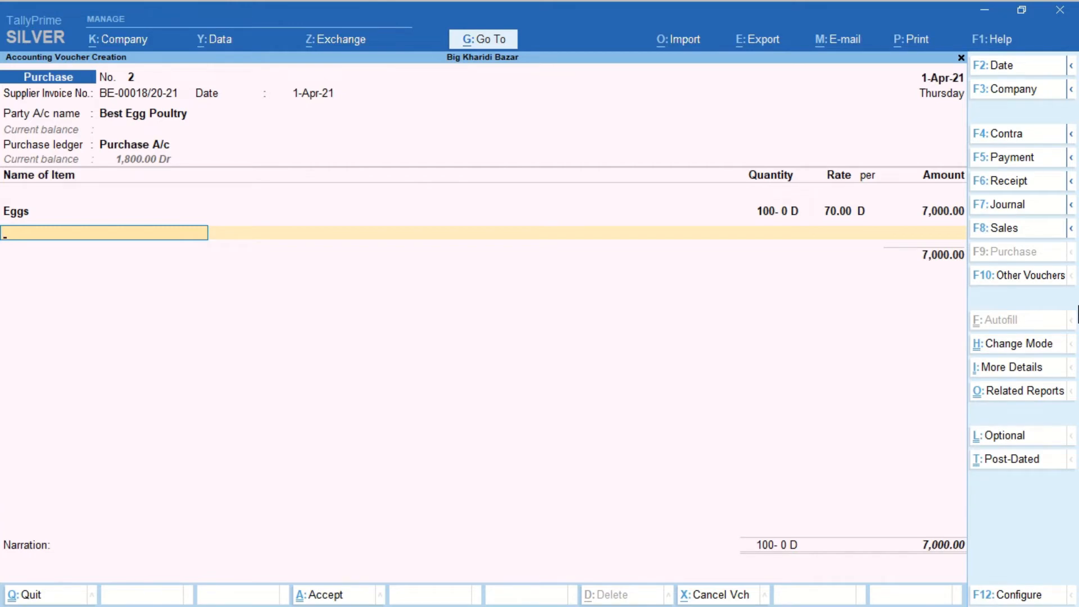
Step: End the entry lists, allocate the Best Egg Poultry bill as New Ref, and save the purchase voucher without a narration
{"action": "key", "text": "Return"}
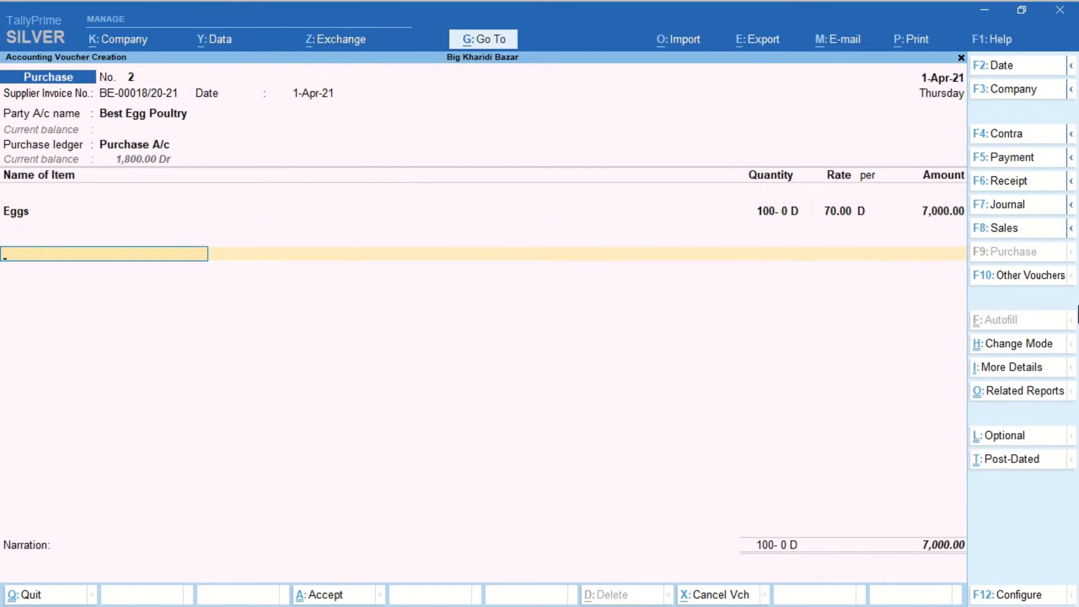
{"action": "key", "text": "Return"}
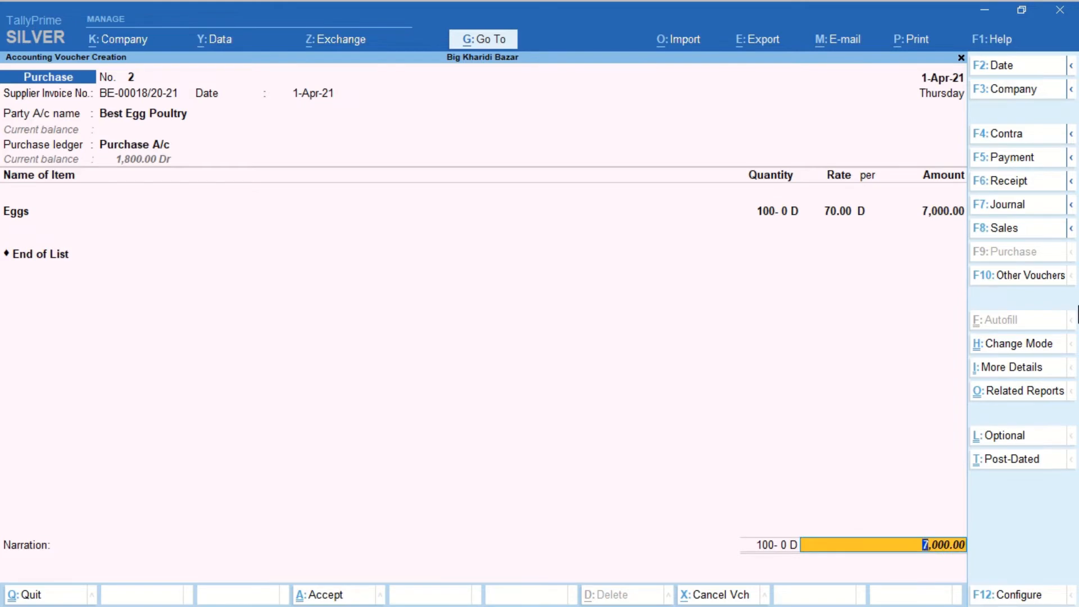
{"action": "key", "text": "Return"}
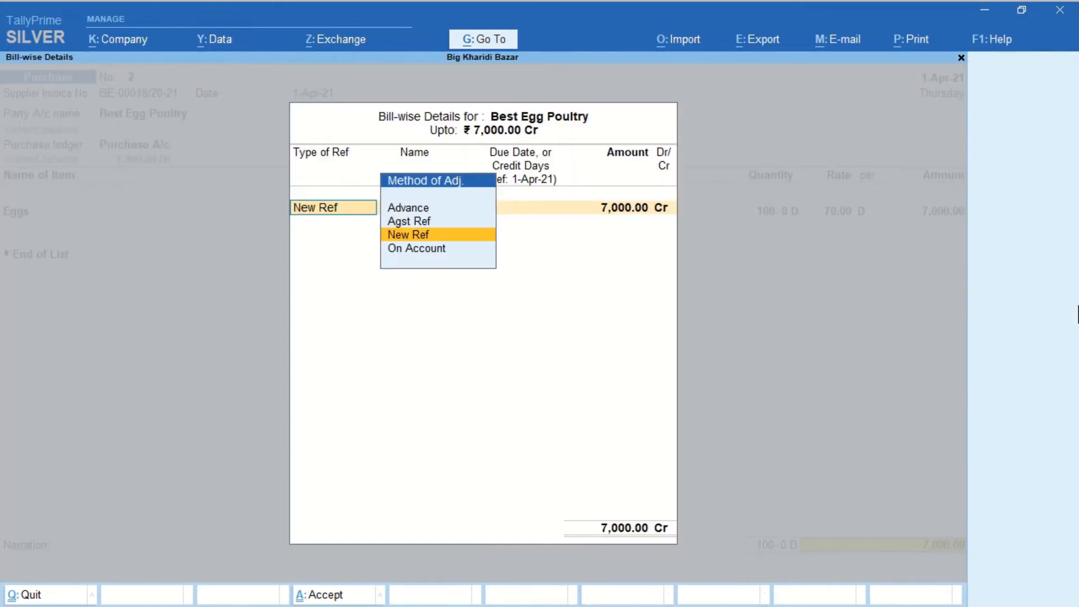
{"action": "key", "text": "Return"}
{"action": "key", "text": "ctrl+a"}
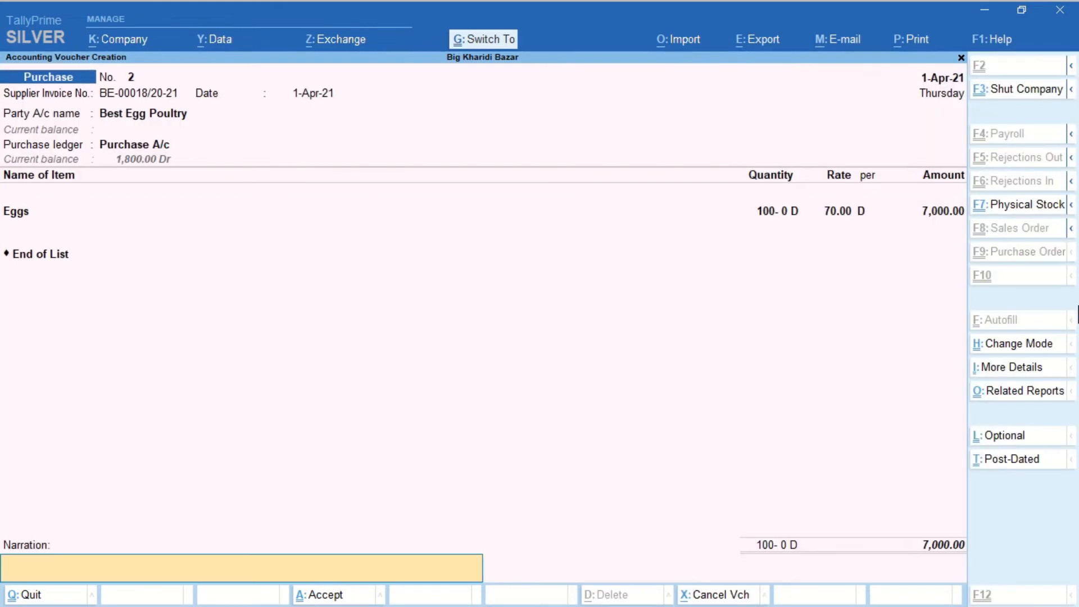
{"action": "key", "text": "Return"}
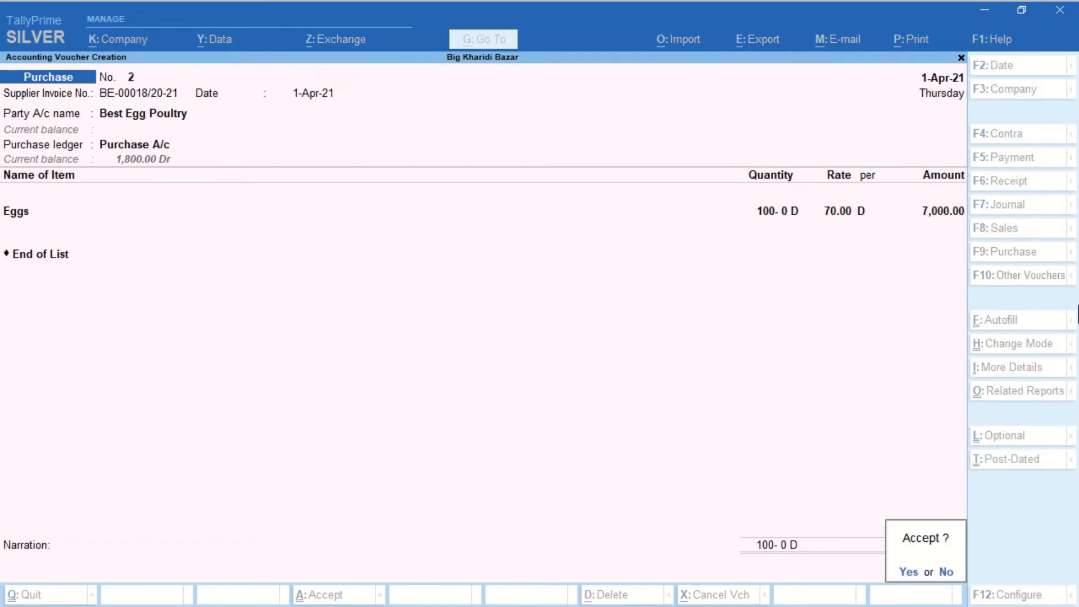
{"action": "key", "text": "Return"}
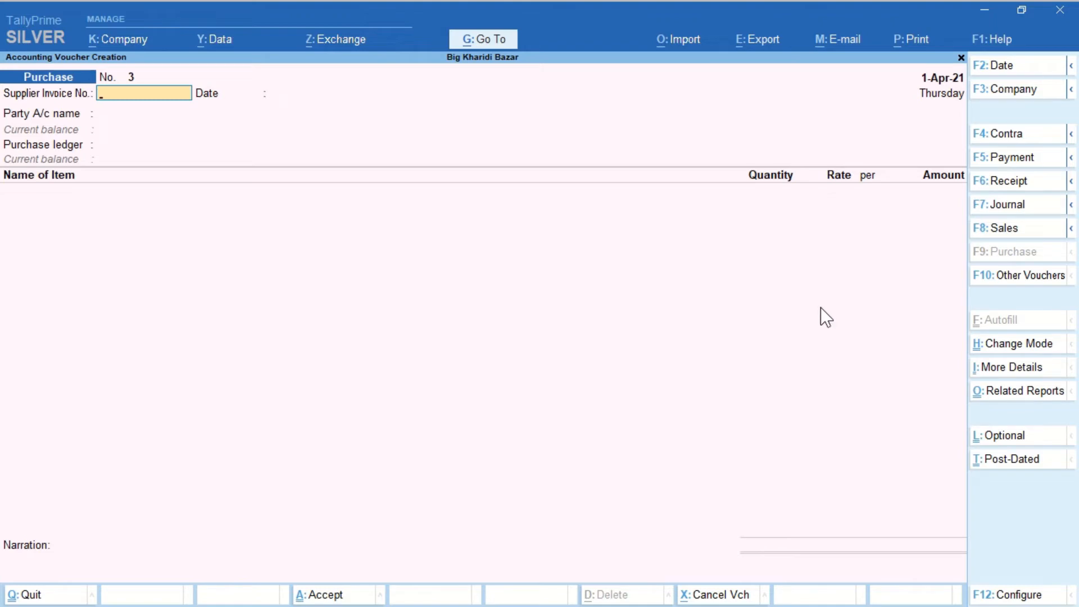
Step: Start a sales voucher with Cash as the party, blank dispatch details, and Sales A/c as the sales ledger
{"action": "left_click", "coordinate": [1010, 229]}
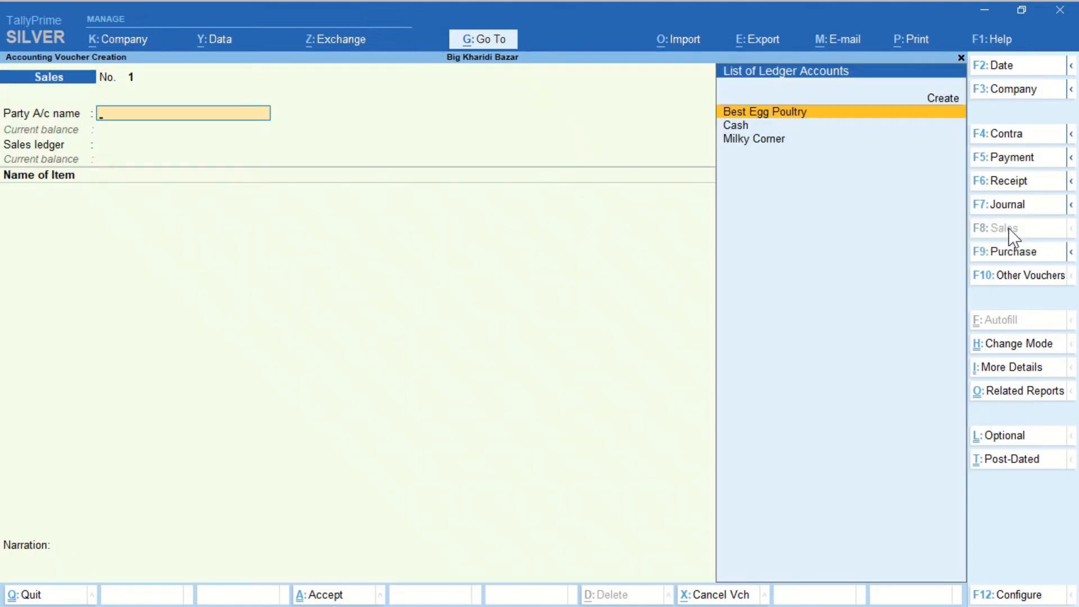
{"action": "key", "text": "Down"}
{"action": "key", "text": "Return"}
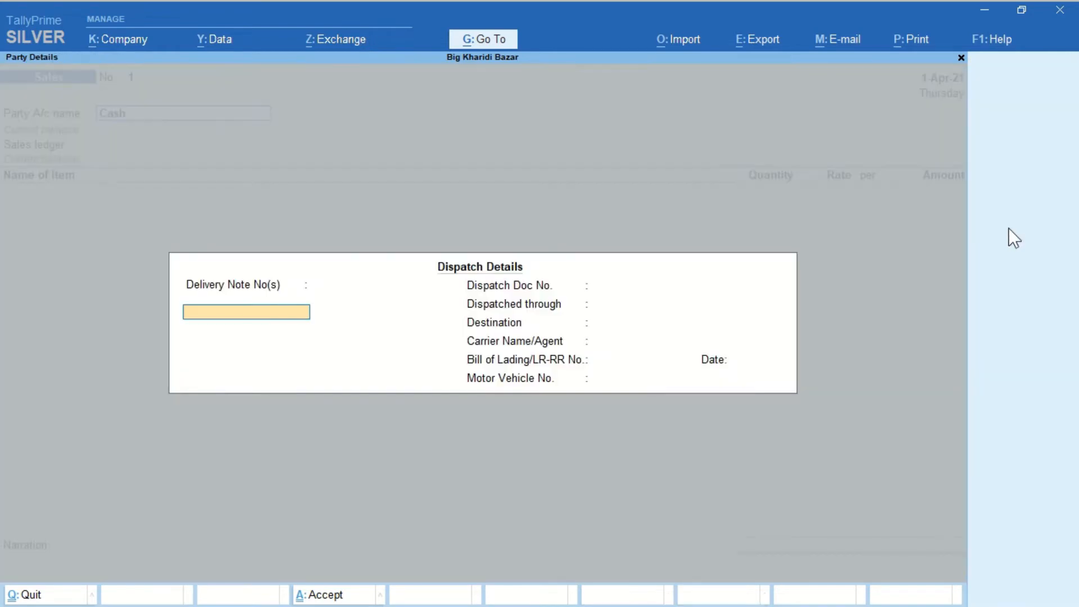
{"action": "key", "text": "ctrl+a"}
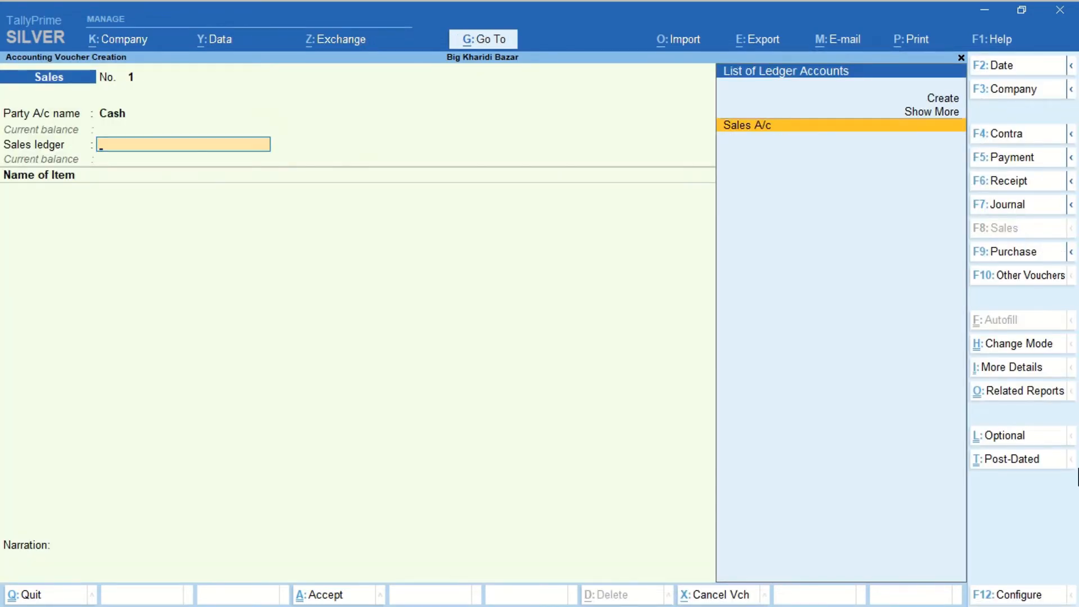
{"action": "key", "text": "Return"}
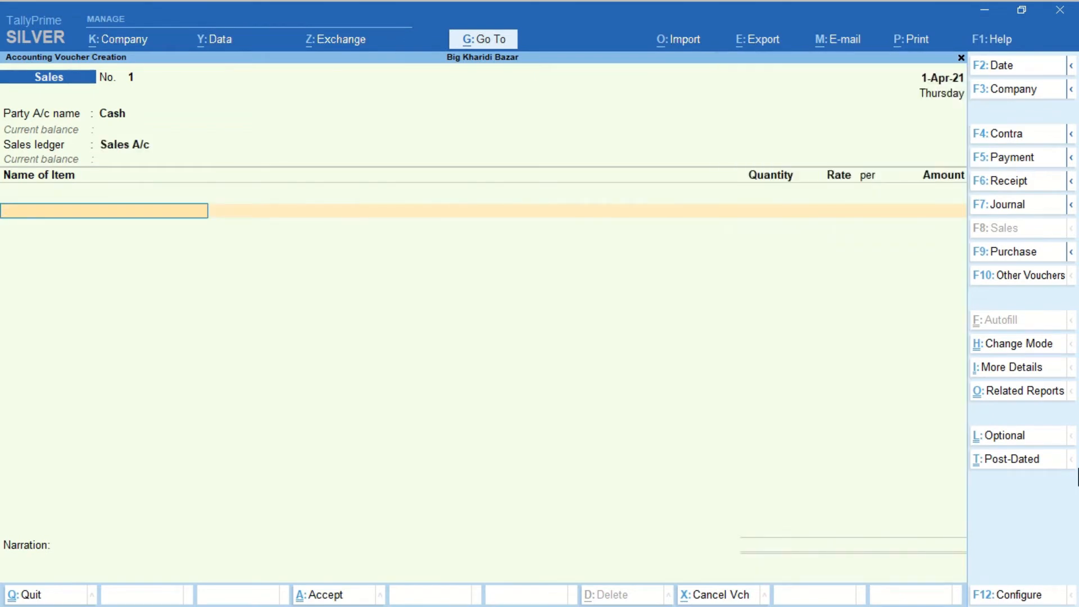
Step: Add Milk 1/2 Ltr. Bag to the sales voucher with a quantity of 3 bags
{"action": "type", "text": "M"}
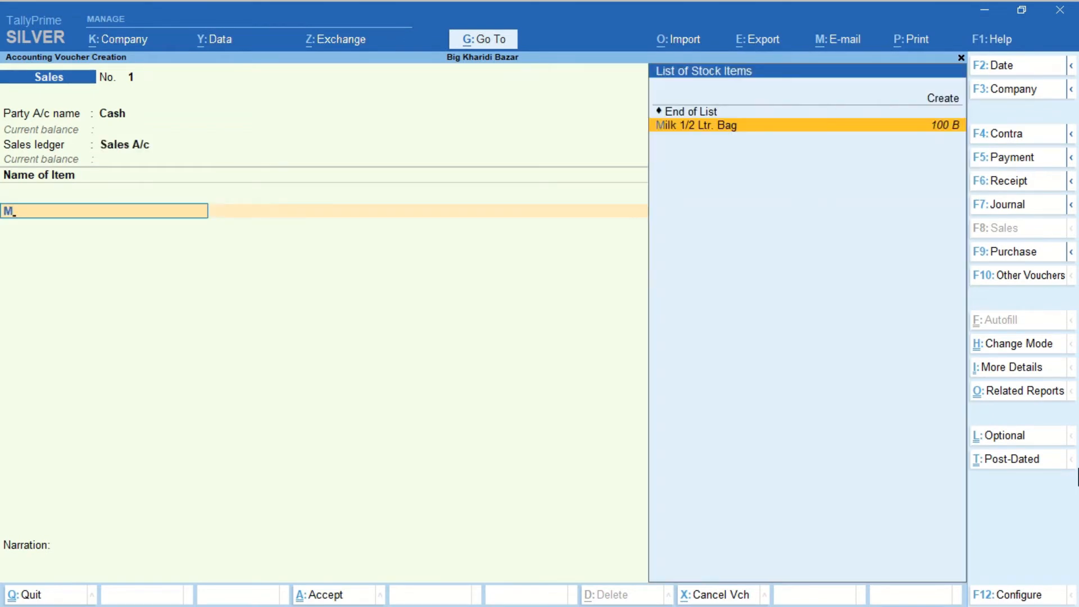
{"action": "key", "text": "Return"}
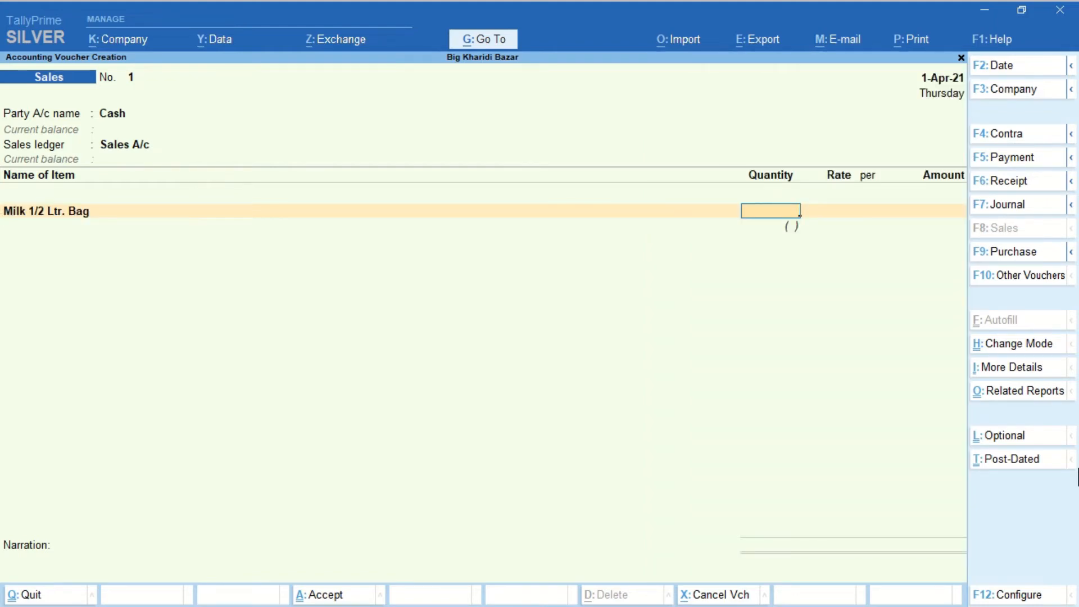
{"action": "type", "text": "3"}
{"action": "key", "text": "Return"}
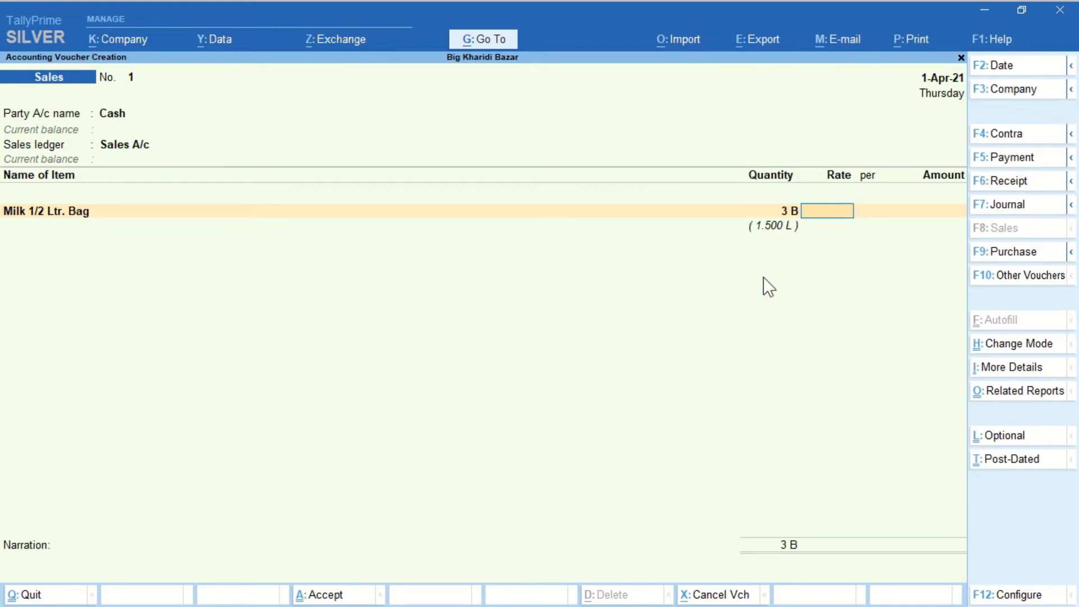
Step: Re-enter the milk quantity in litres as 1.5L
{"action": "key", "text": "BackSpace"}
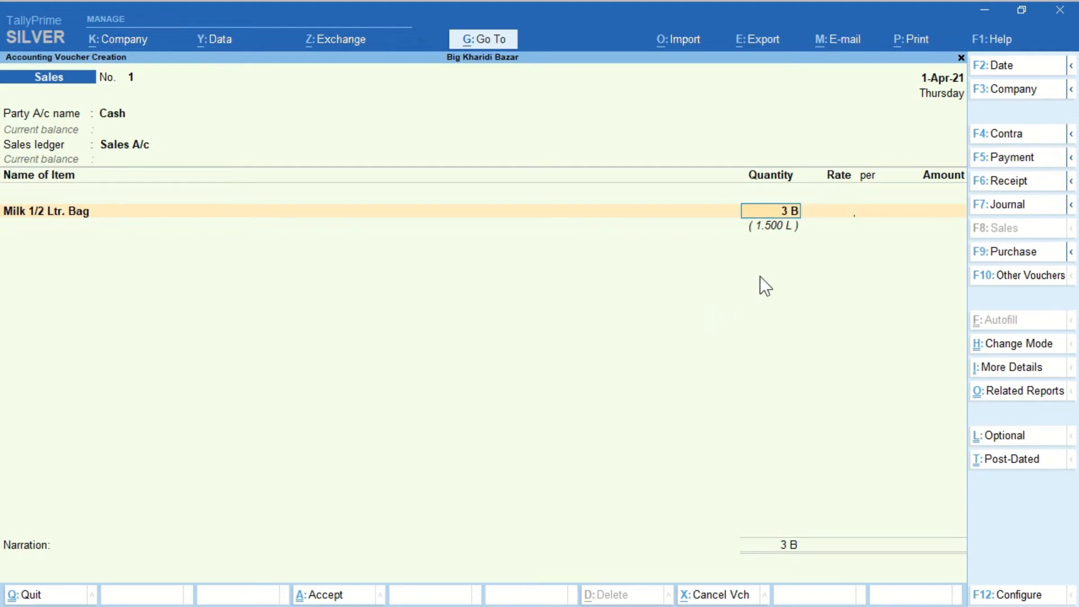
{"action": "type", "text": "1.5"}
{"action": "key", "text": "BackSpace"}
{"action": "key", "text": "BackSpace"}
{"action": "type", "text": "1.5L"}
{"action": "key", "text": "Return"}
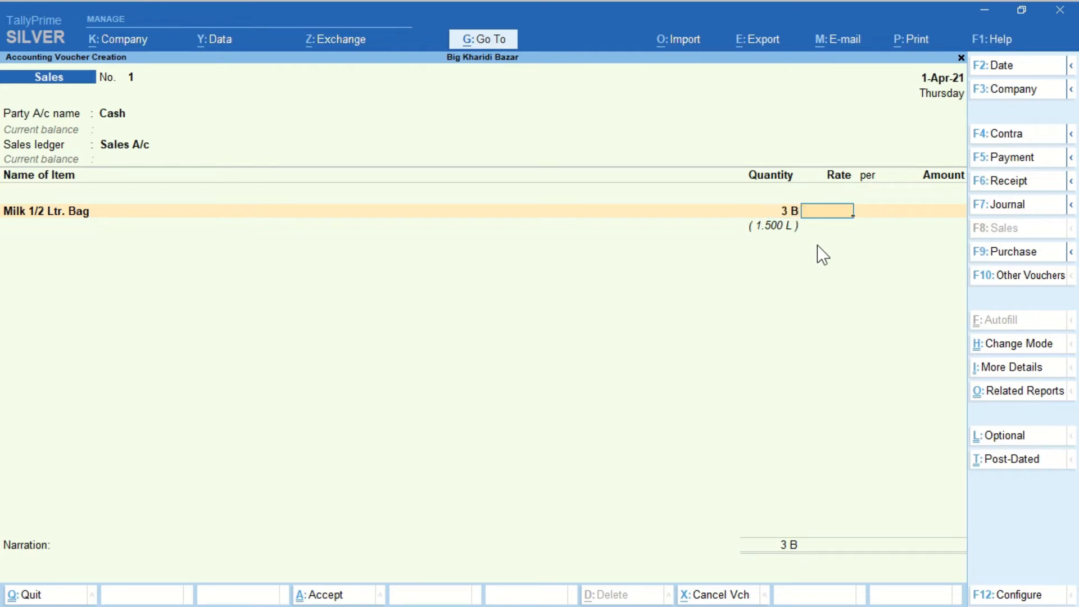
Step: Set the milk rate to 26 per L
{"action": "key", "text": "ctrl"}
{"action": "type", "text": "6"}
{"action": "key", "text": "Return"}
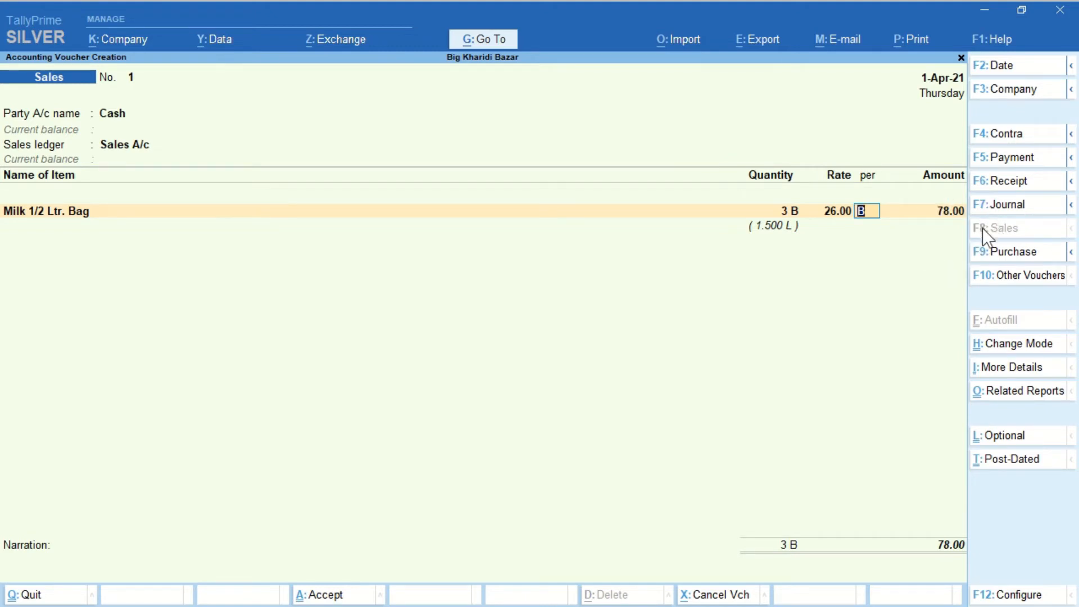
{"action": "type", "text": "L"}
{"action": "key", "text": "Return"}
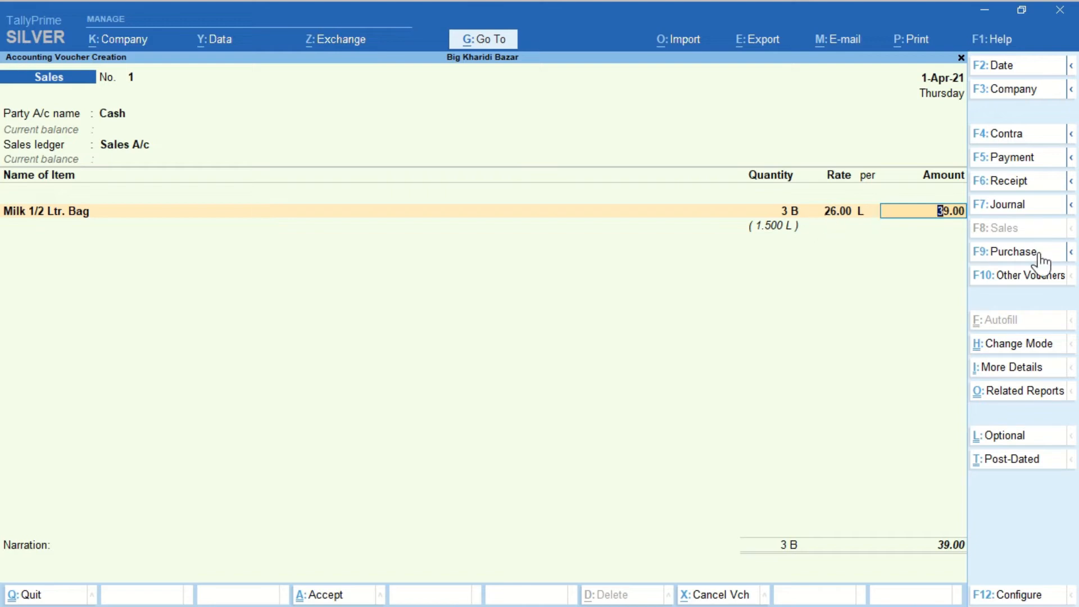
Step: Change the milk rate to 13 per B
{"action": "key", "text": "BackSpace"}
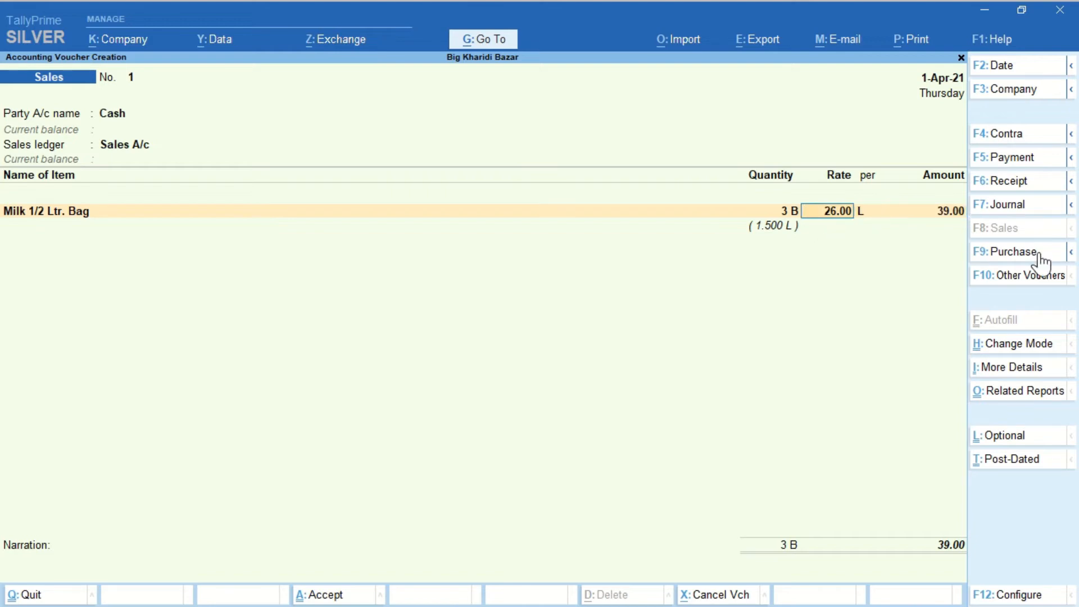
{"action": "type", "text": "13"}
{"action": "key", "text": "Return"}
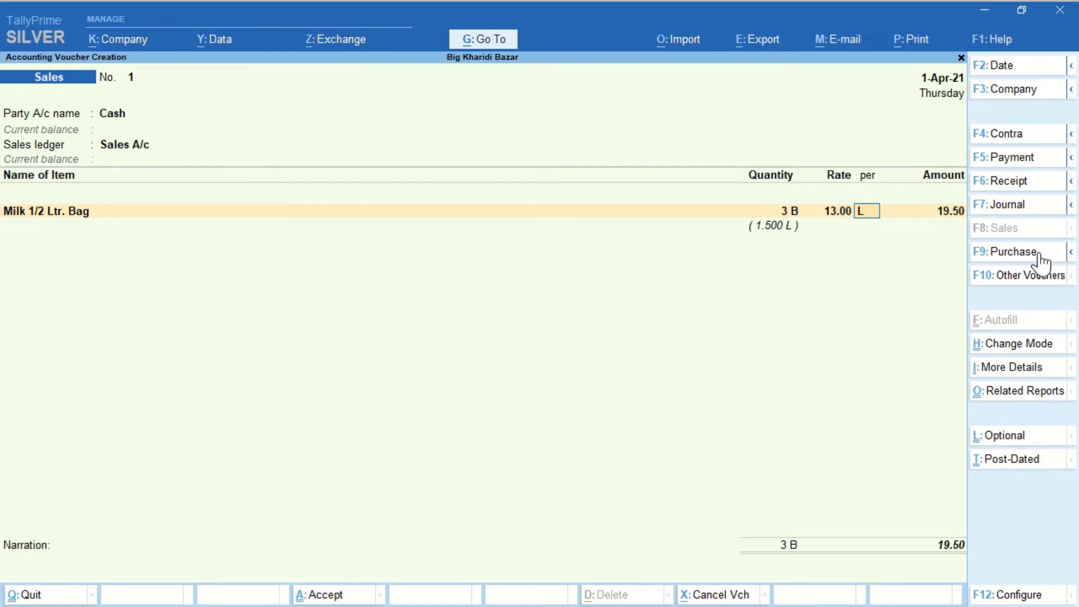
{"action": "type", "text": "B"}
{"action": "key", "text": "Return"}
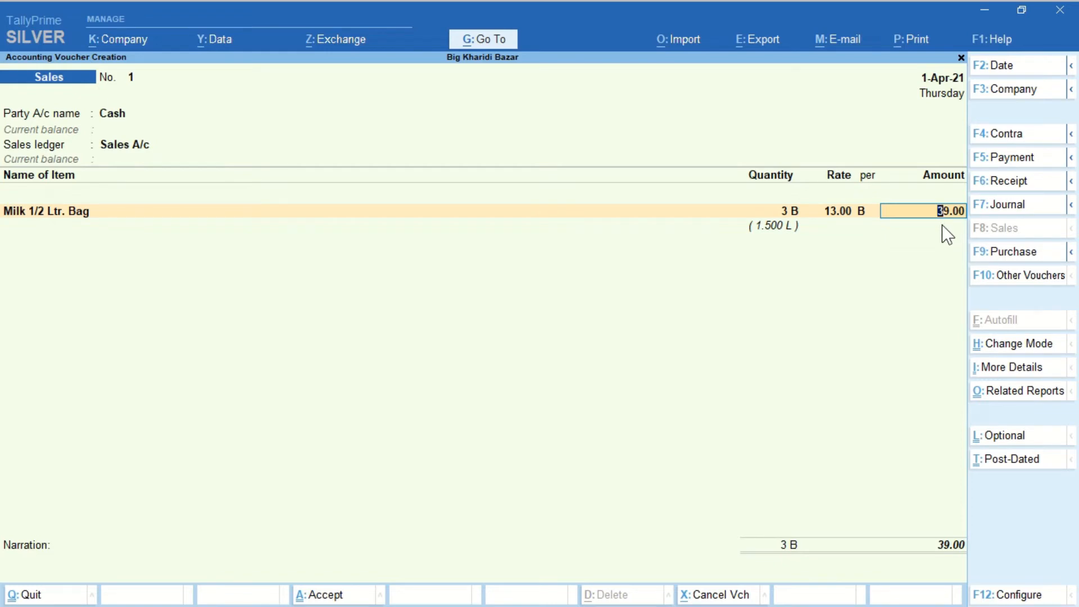
Step: Set the milk rate back to 26 per L and accept the calculated amount for the line
{"action": "key", "text": "BackSpace"}
{"action": "key", "text": "BackSpace"}
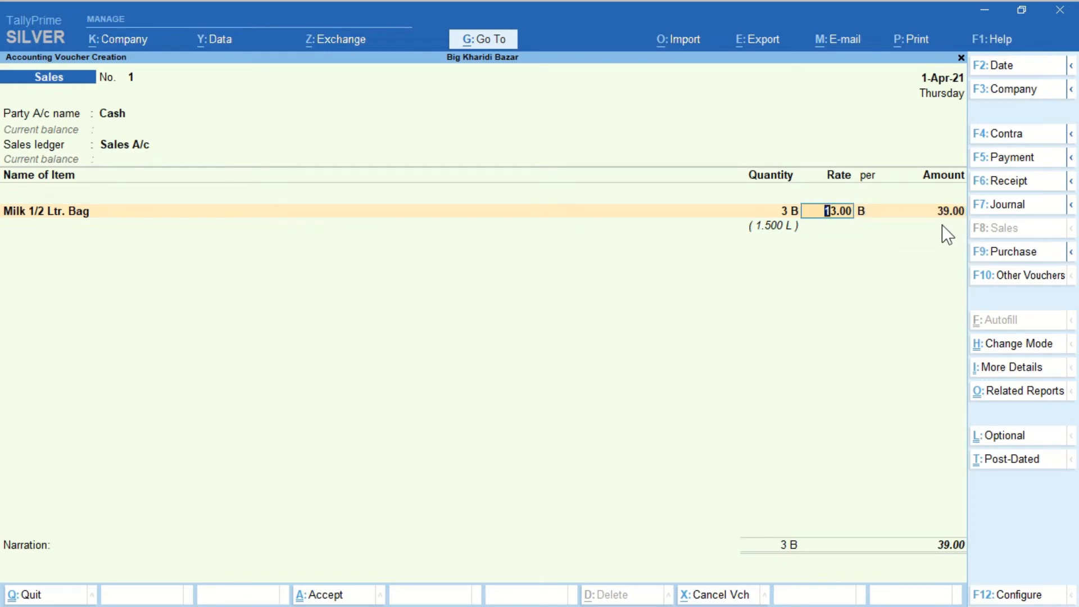
{"action": "type", "text": "26"}
{"action": "key", "text": "Return"}
{"action": "type", "text": "L"}
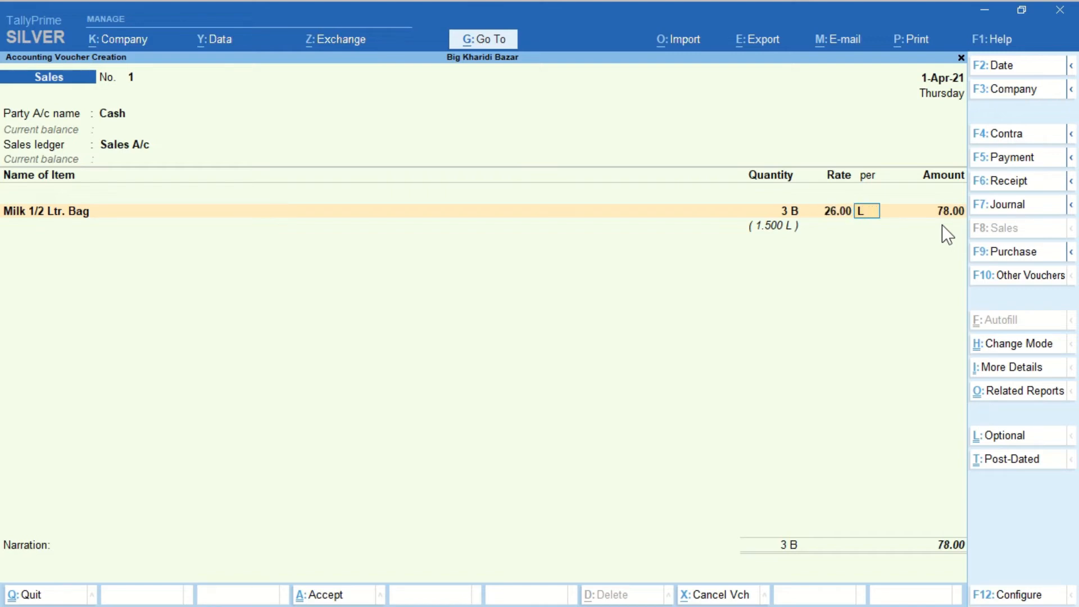
{"action": "key", "text": "Return"}
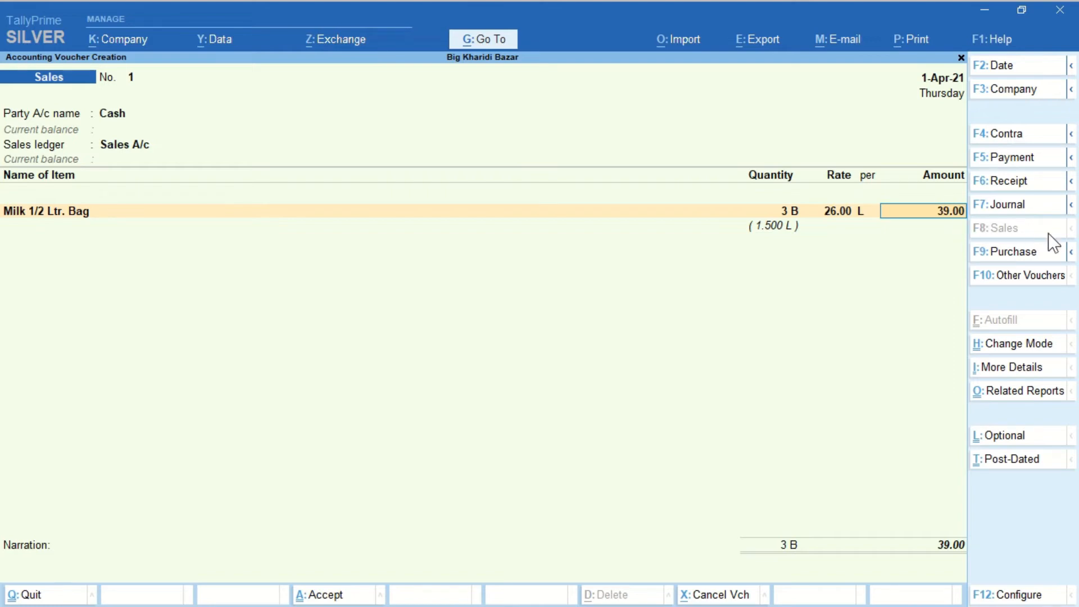
{"action": "key", "text": "Return"}
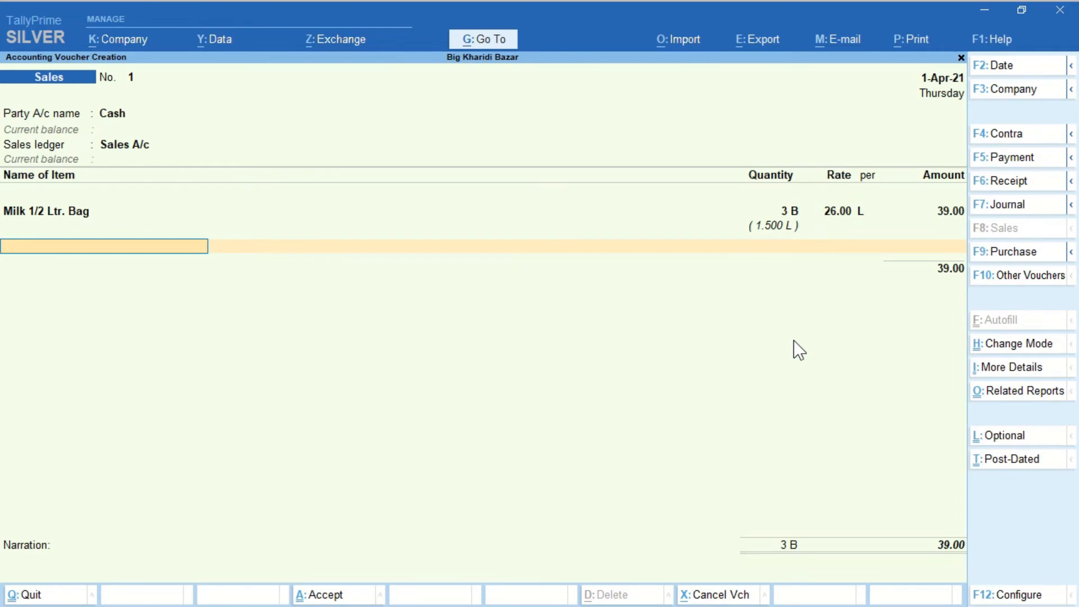
Step: Add Eggs as the second item on the sales voucher with a quantity of 1.5
{"action": "type", "text": "Eg"}
{"action": "key", "text": "Return"}
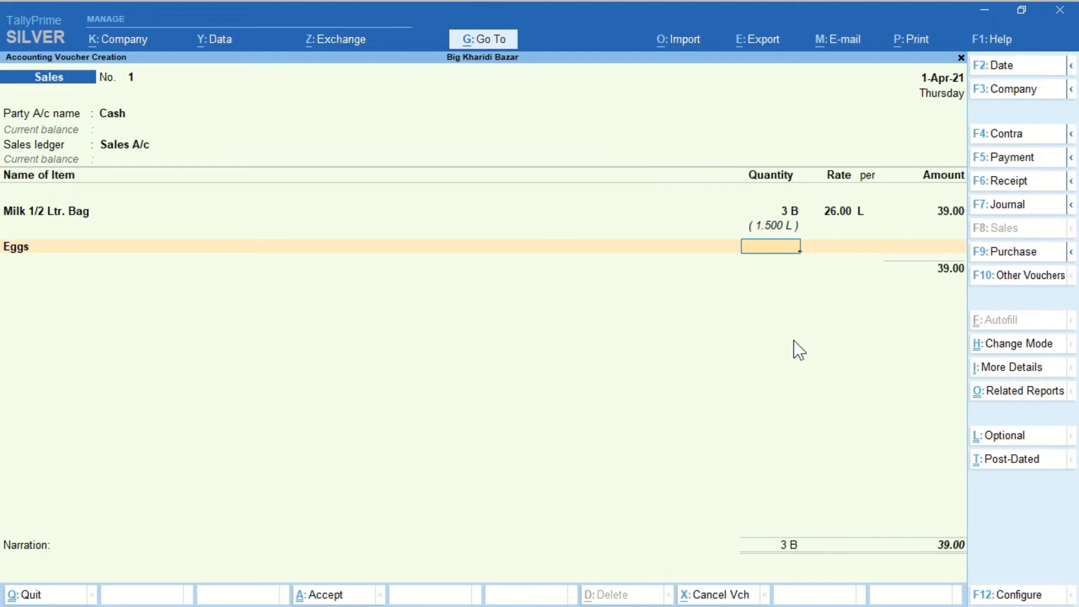
{"action": "type", "text": "1.5"}
{"action": "key", "text": "Return"}
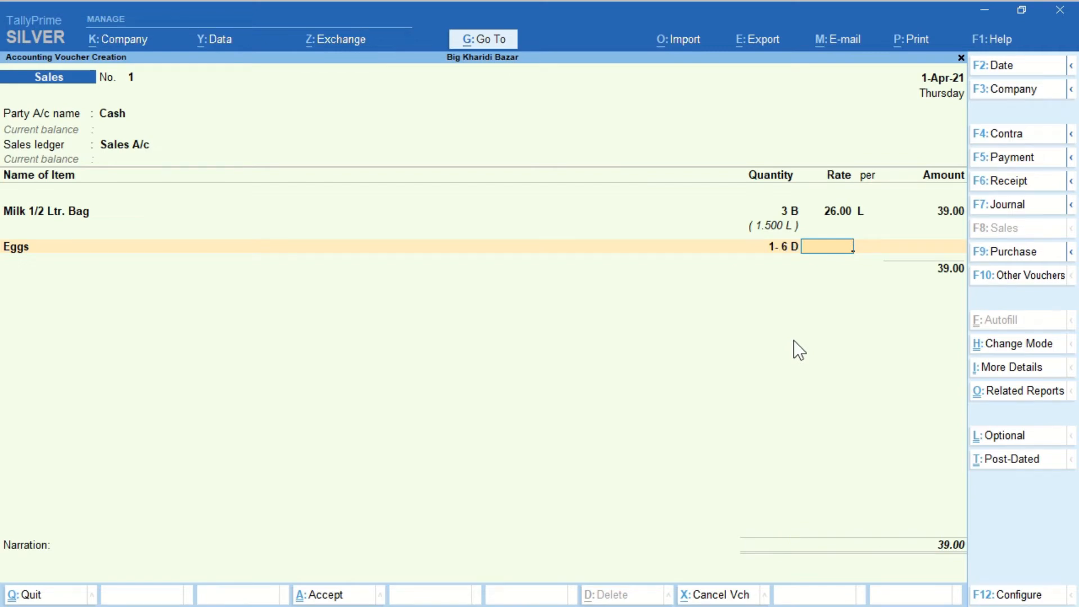
Step: Try entering the Eggs quantity as 1-6, as 18N, and as 0-18 in turn
{"action": "key", "text": "BackSpace"}
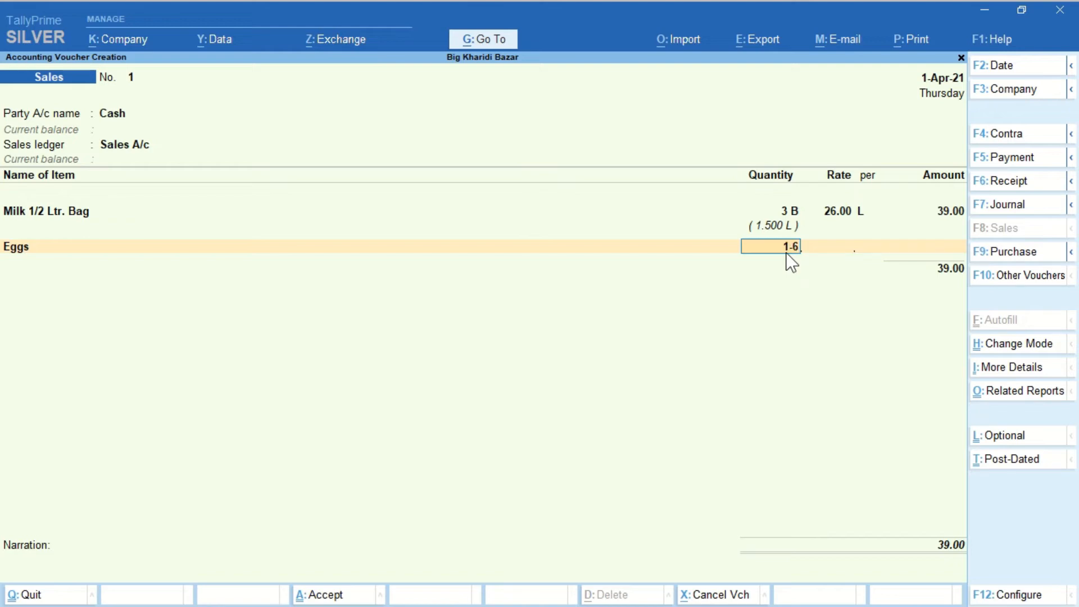
{"action": "key", "text": "Return"}
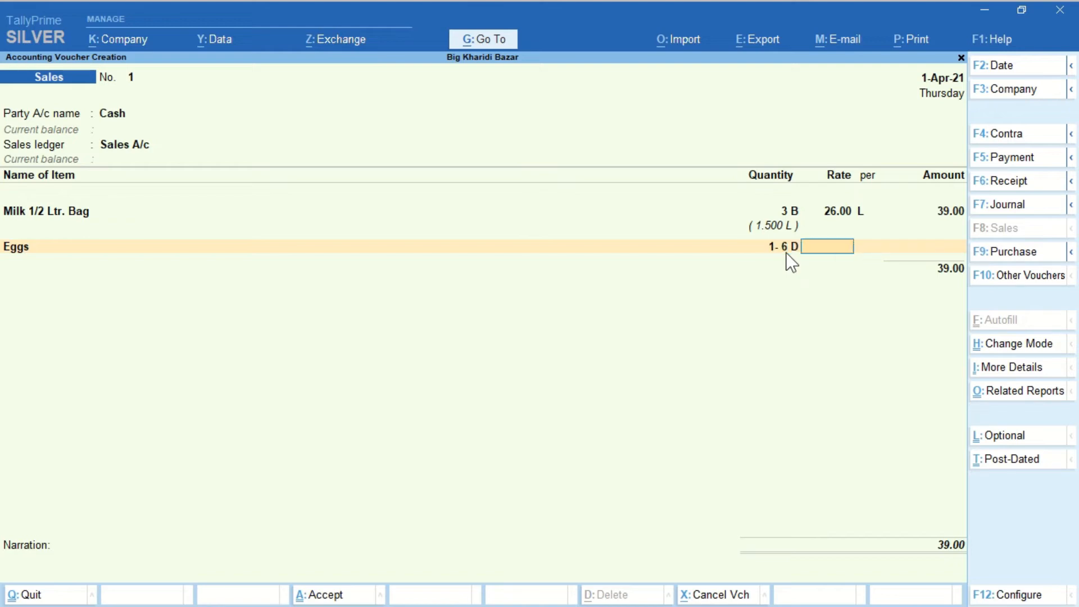
{"action": "key", "text": "BackSpace"}
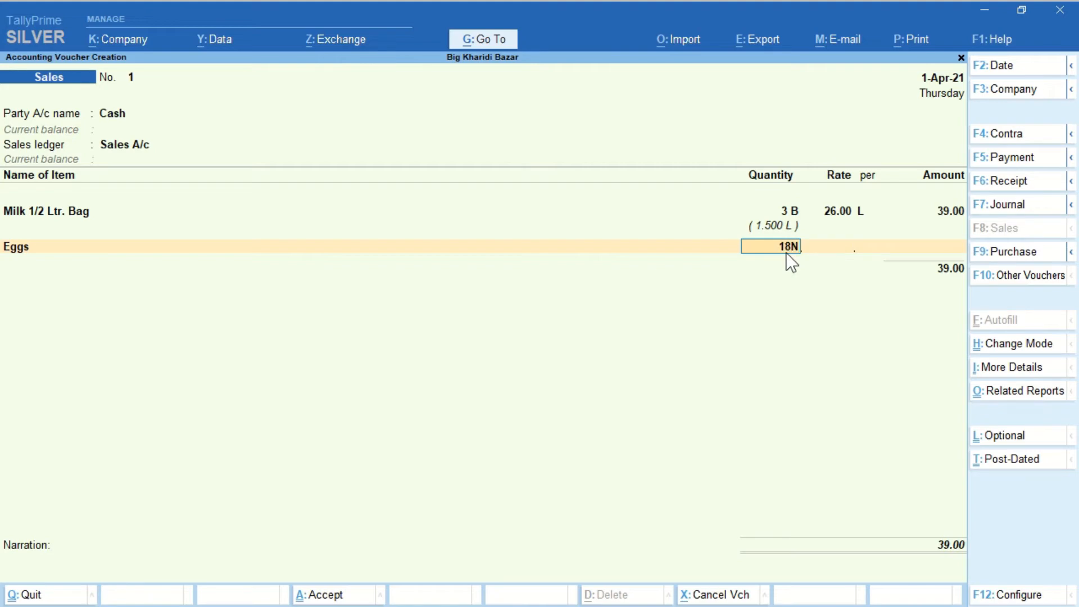
{"action": "key", "text": "Return"}
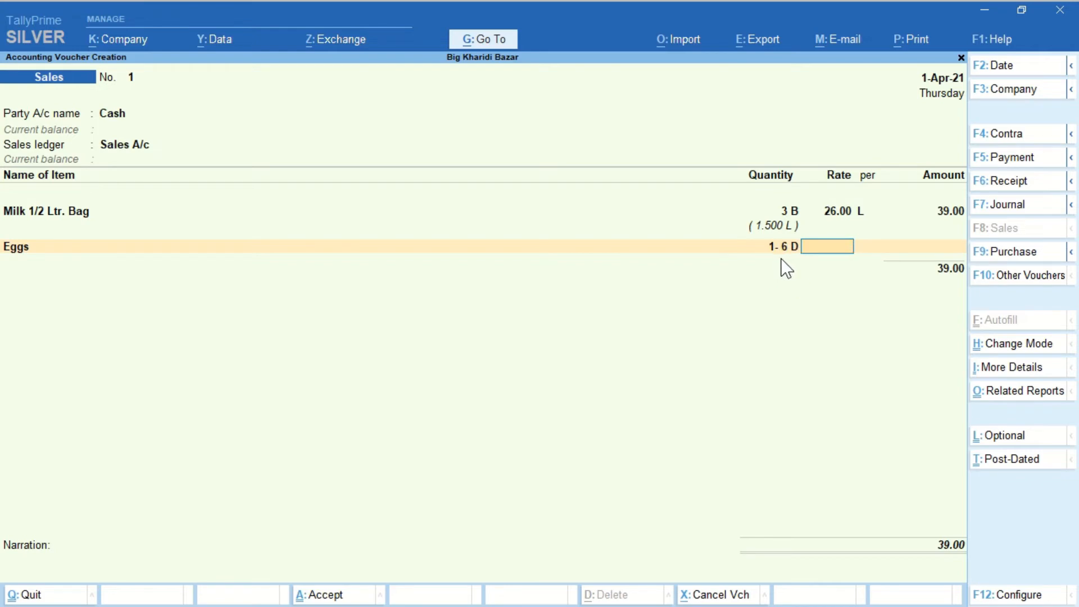
{"action": "key", "text": "BackSpace"}
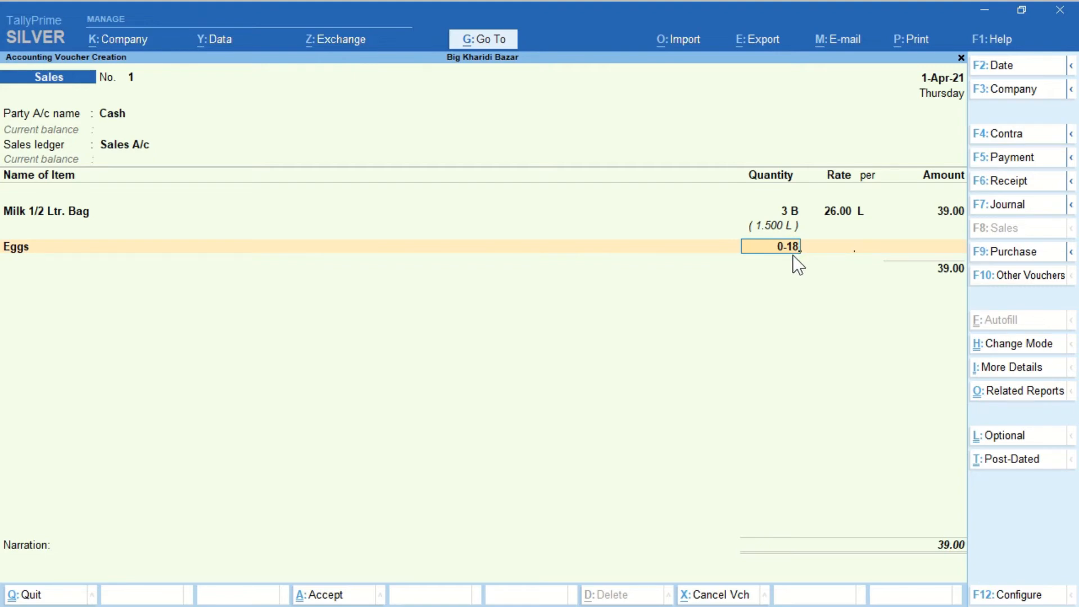
{"action": "key", "text": "Return"}
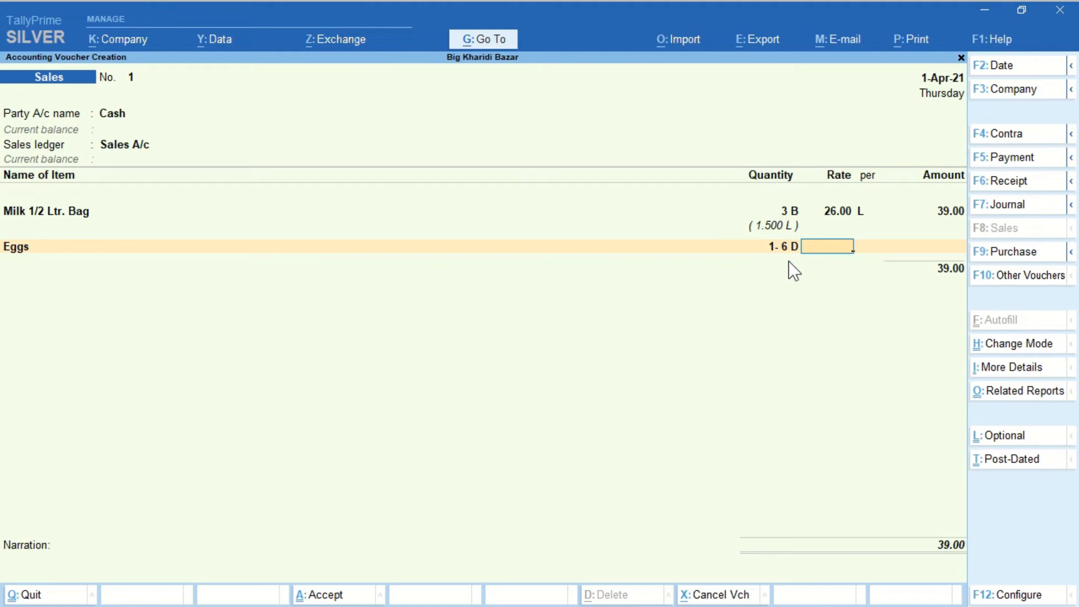
Step: Re-enter the Eggs quantity as 1.5D on the sales voucher
{"action": "key", "text": "BackSpace"}
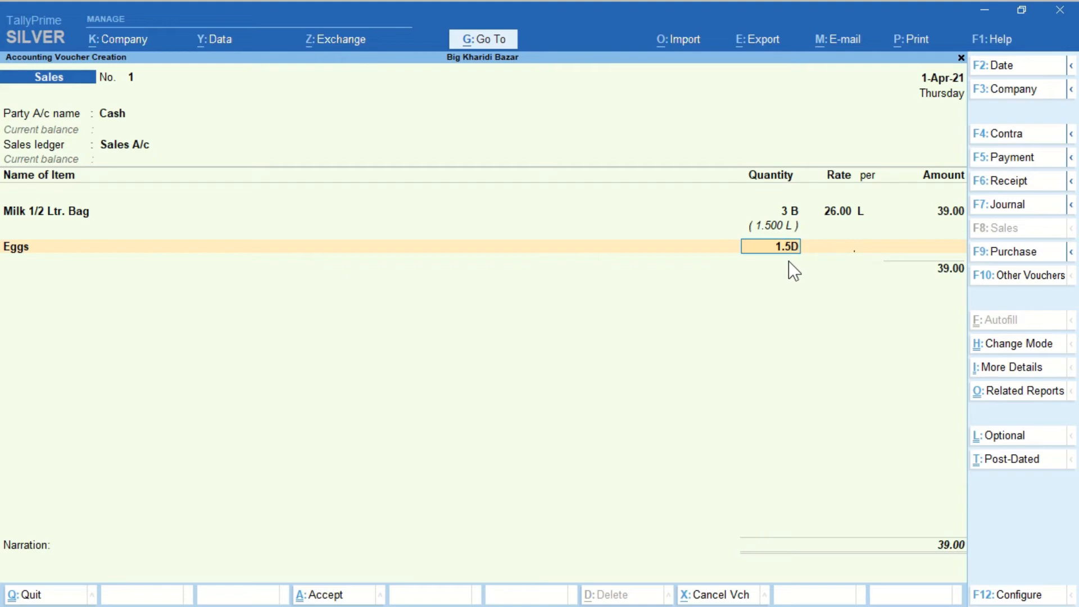
{"action": "type", "text": "1.5D"}
{"action": "key", "text": "Return"}
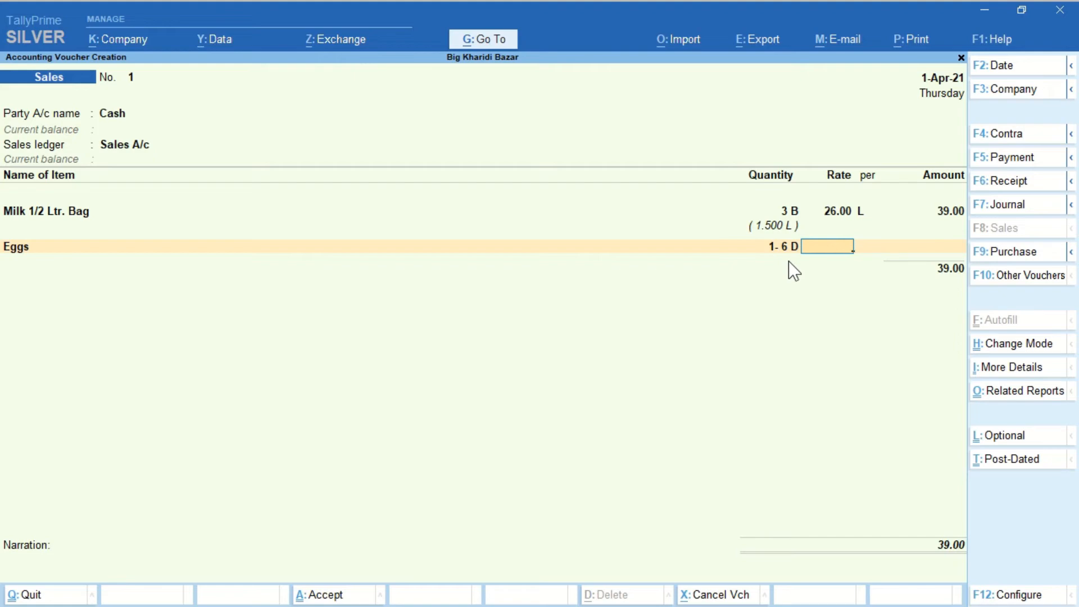
Step: Set the Eggs rate to 6 per N and accept the calculated amount for the line
{"action": "type", "text": "6"}
{"action": "key", "text": "Return"}
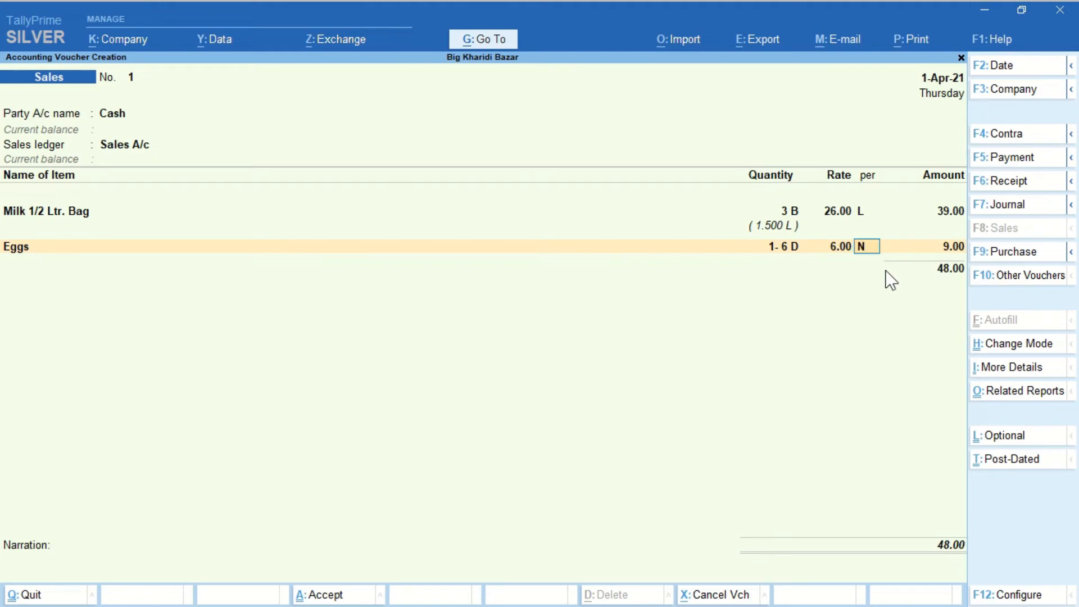
{"action": "type", "text": "N"}
{"action": "key", "text": "Return"}
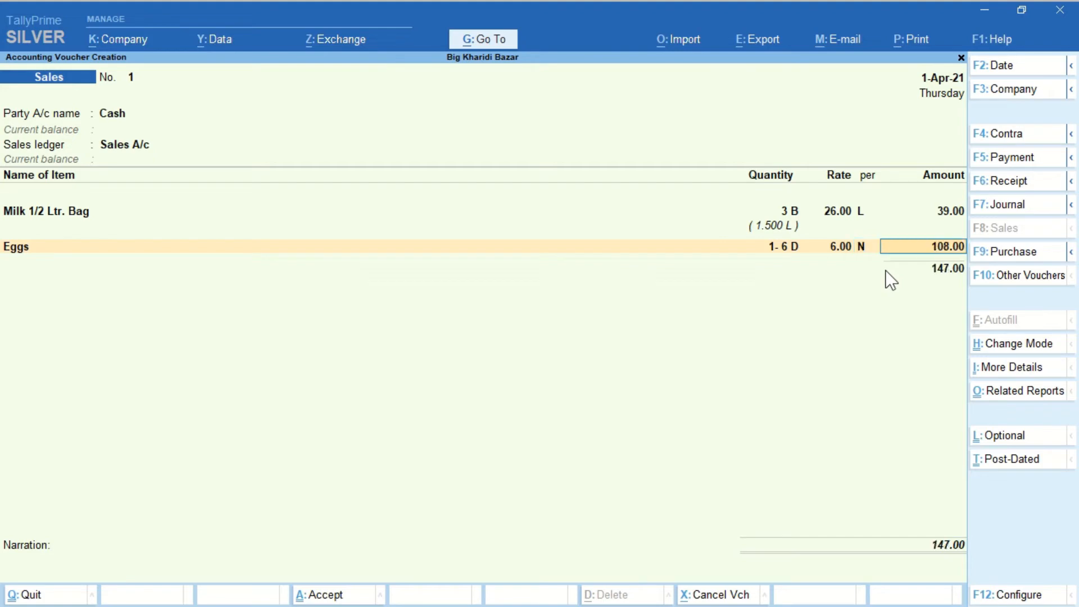
{"action": "key", "text": "BackSpace"}
{"action": "key", "text": "BackSpace"}
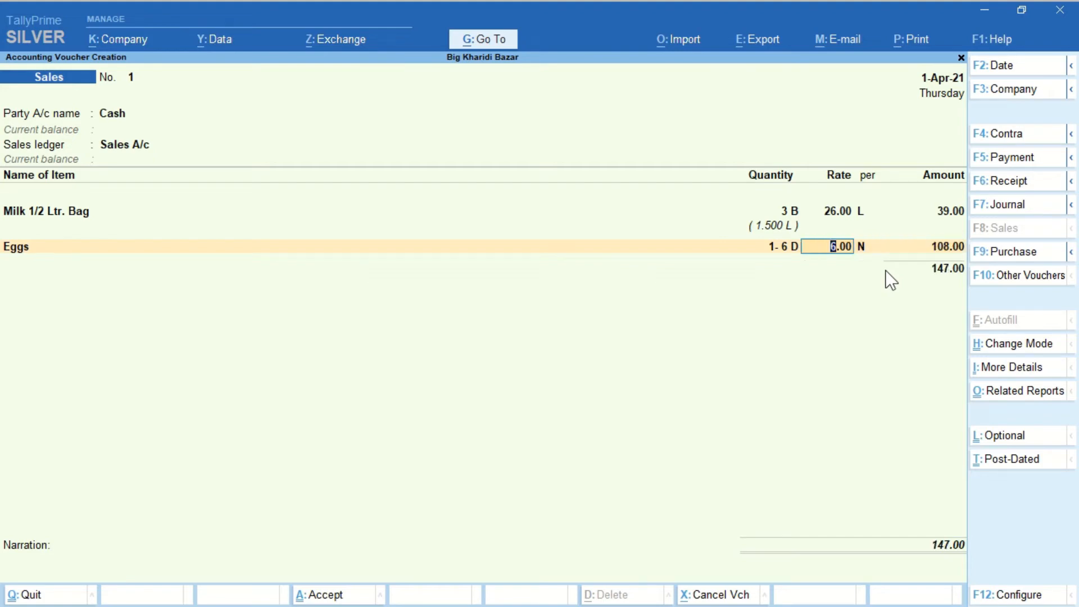
{"action": "key", "text": "Return"}
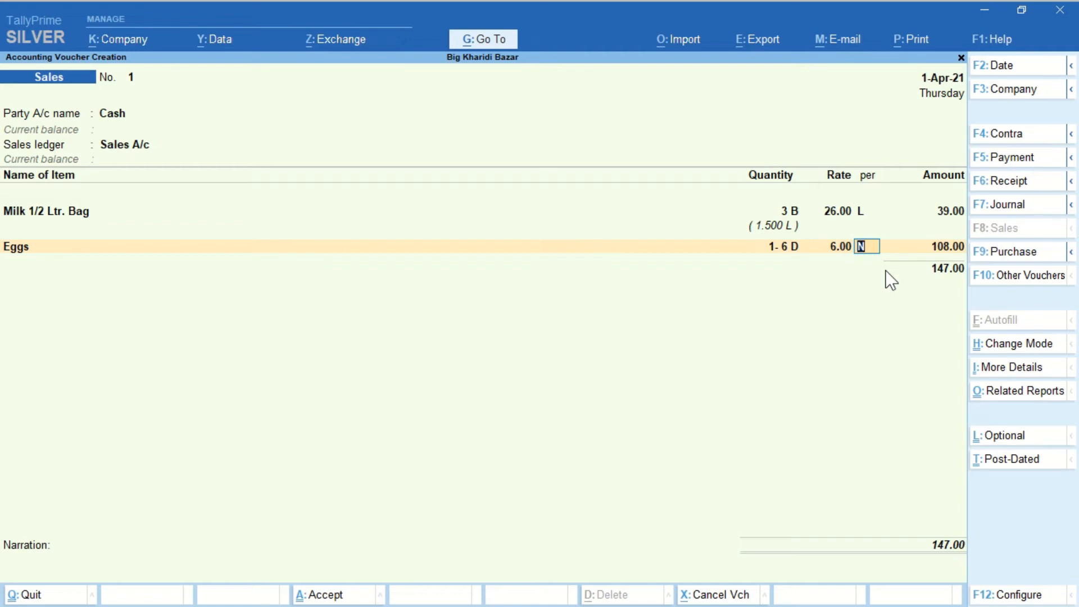
{"action": "key", "text": "Return"}
{"action": "key", "text": "Return"}
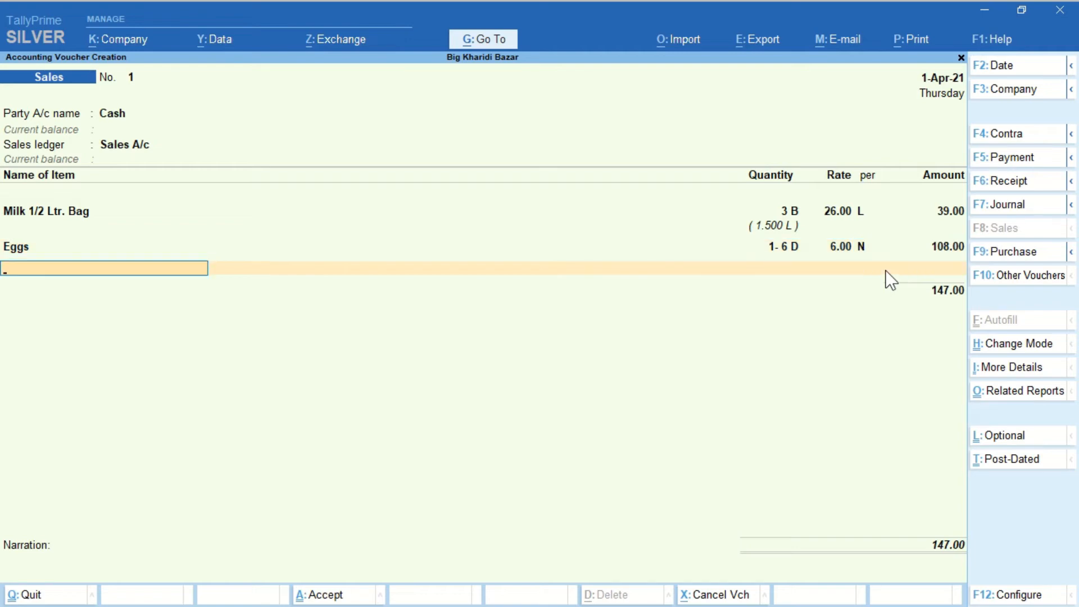
Step: Add Gorilla Vanilla as the third item on the sales voucher with a quantity of 3S
{"action": "key", "text": "ctrl"}
{"action": "type", "text": "G"}
{"action": "key", "text": "Return"}
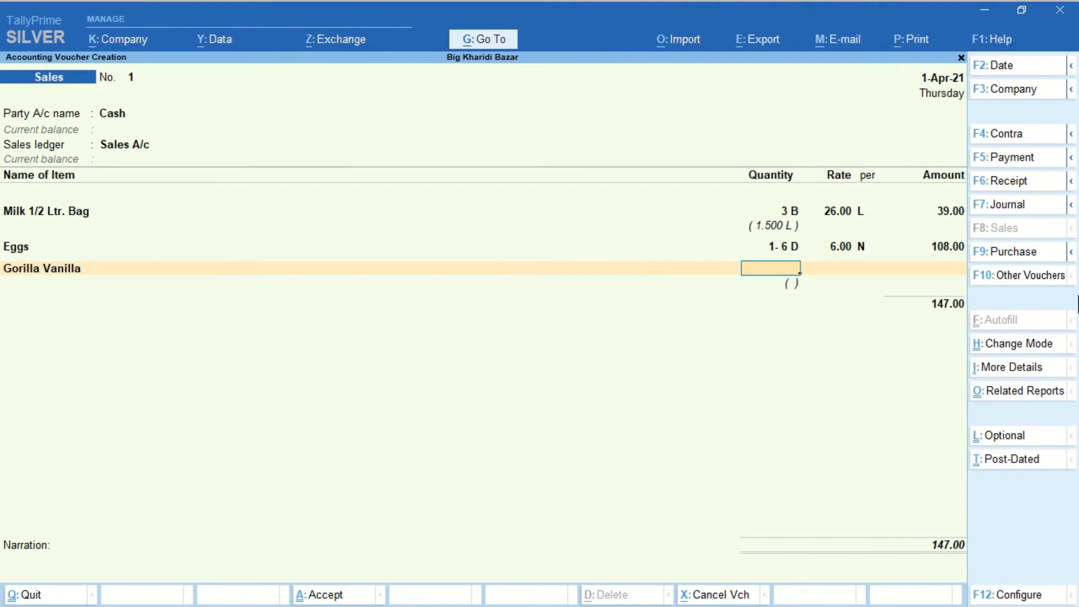
{"action": "type", "text": "3S"}
{"action": "key", "text": "Return"}
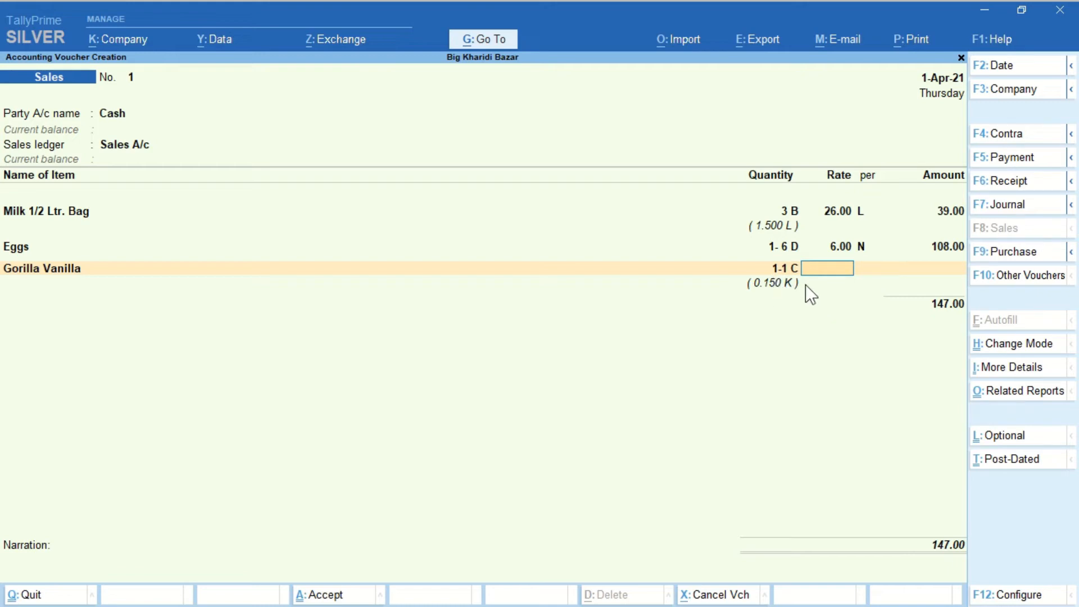
Step: Try entering the Gorilla Vanilla quantity in compound form as 0-3
{"action": "key", "text": "BackSpace"}
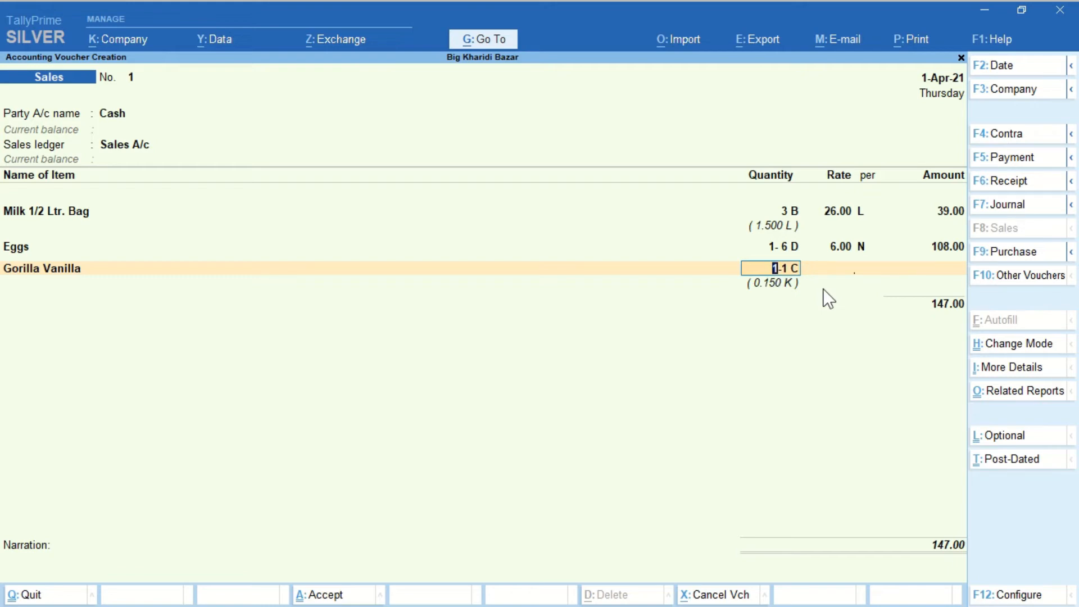
{"action": "type", "text": "0-3"}
{"action": "key", "text": "Return"}
{"action": "key", "text": "BackSpace"}
{"action": "key", "text": "Return"}
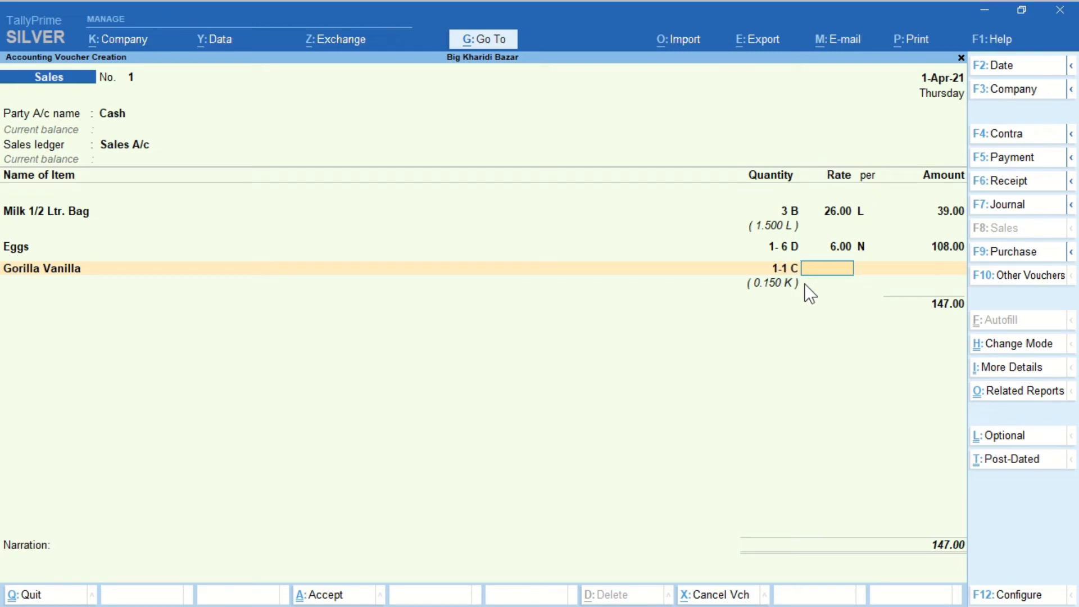
{"action": "key", "text": "BackSpace"}
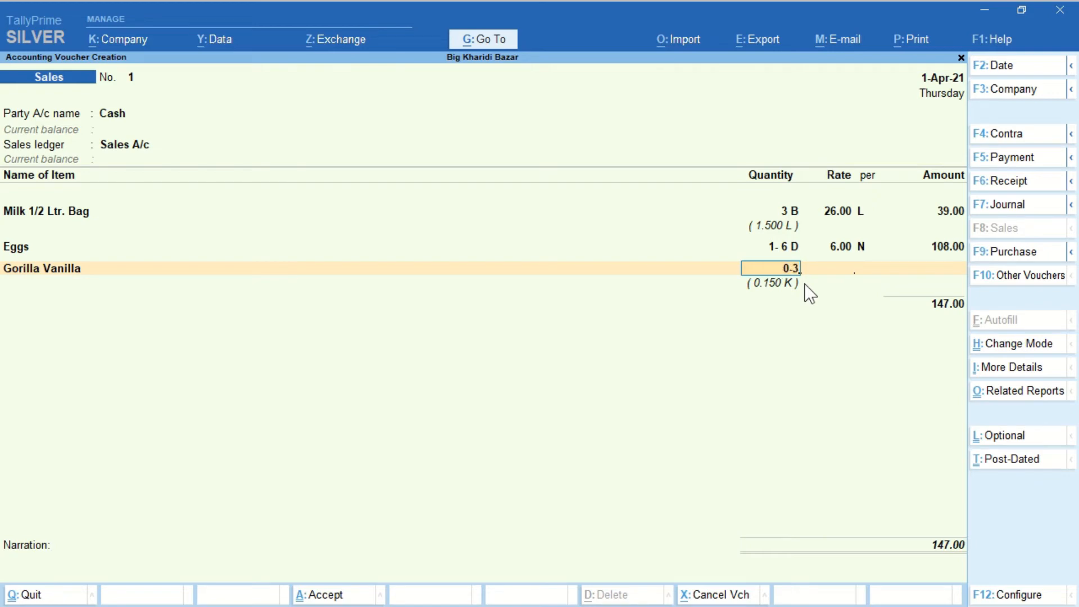
{"action": "key", "text": "Return"}
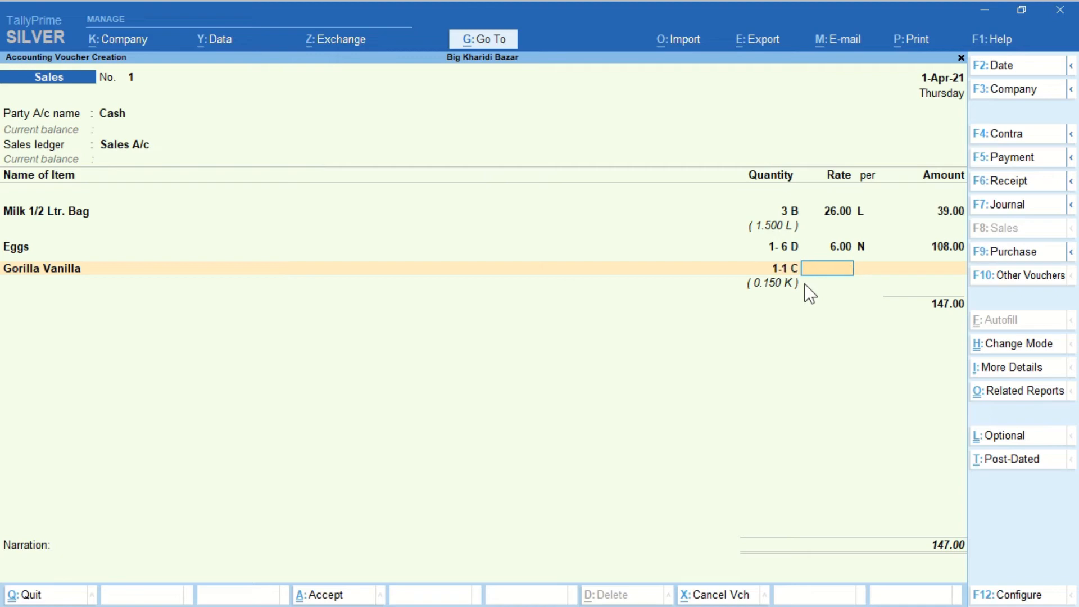
Step: Set the Gorilla Vanilla rate to 5 per S
{"action": "key", "text": "ctrl"}
{"action": "type", "text": "5"}
{"action": "key", "text": "Return"}
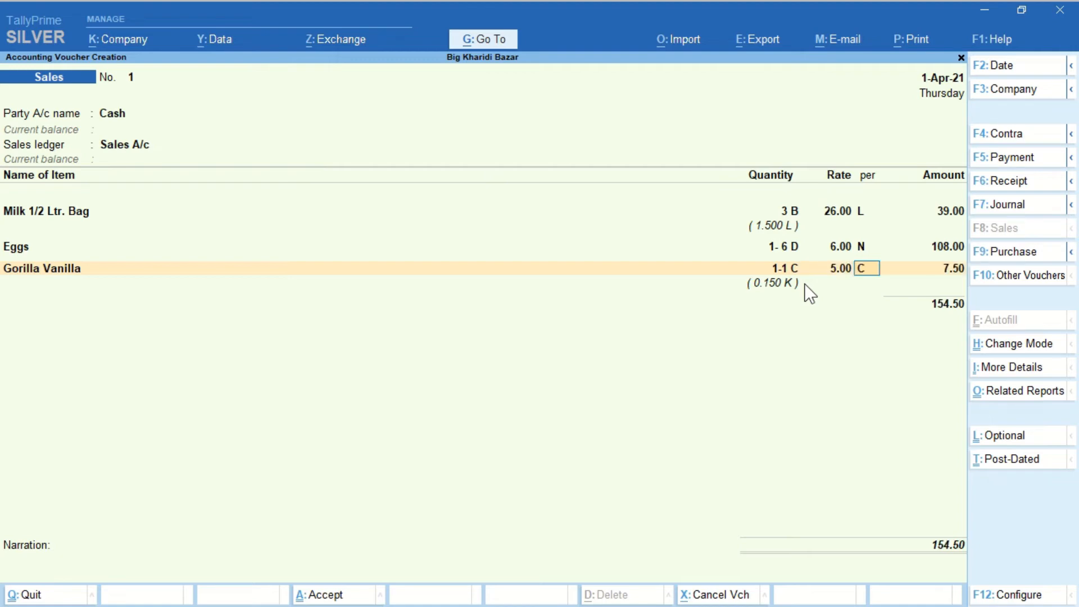
{"action": "type", "text": "S"}
{"action": "key", "text": "Return"}
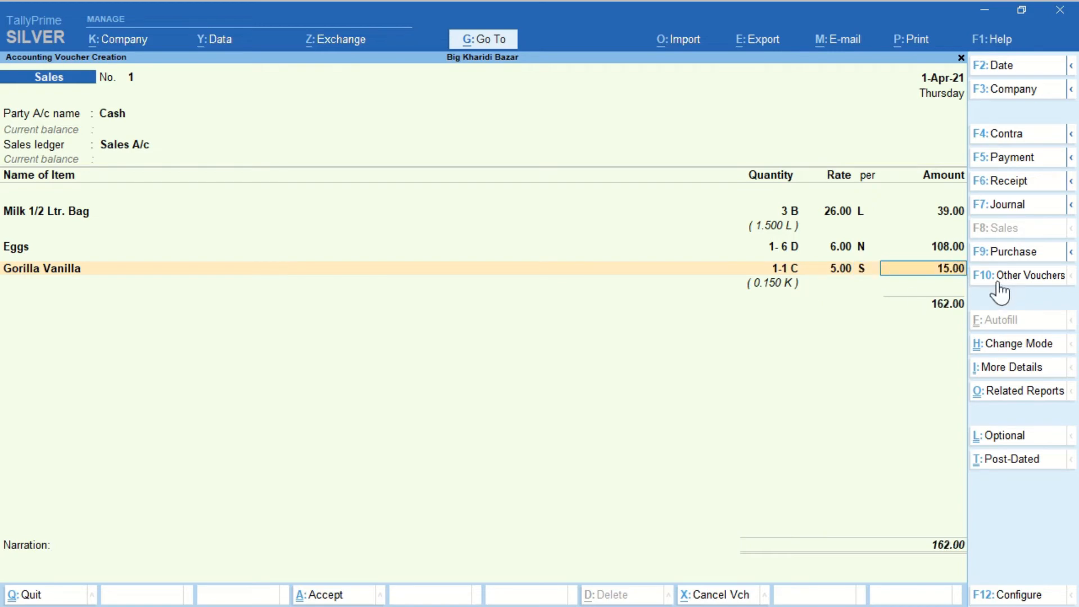
Step: Try a Gorilla Vanilla rate of 10 per C
{"action": "key", "text": "BackSpace"}
{"action": "key", "text": "BackSpace"}
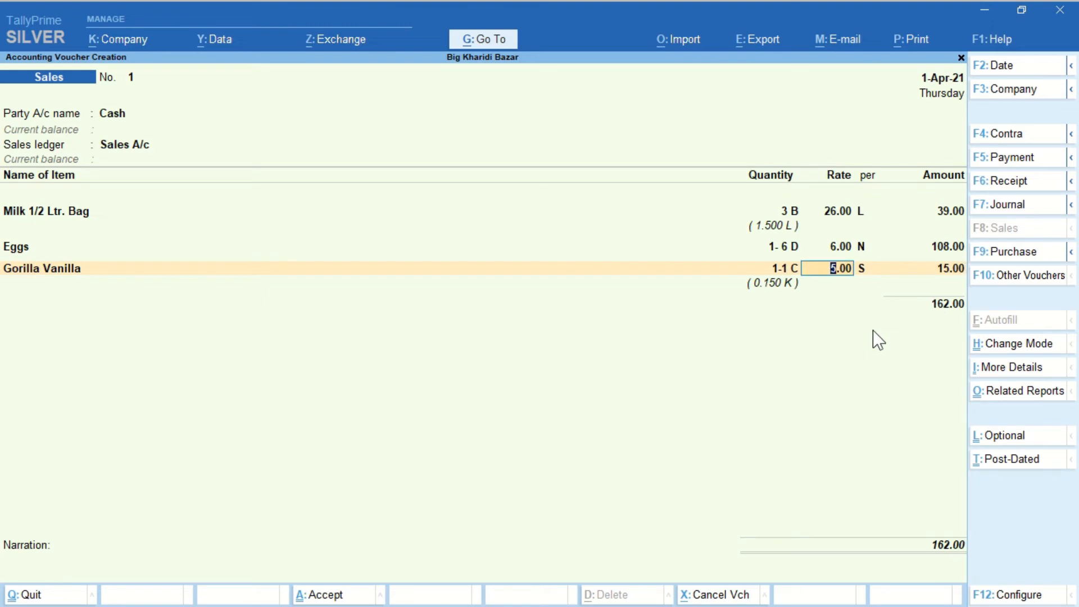
{"action": "type", "text": "10"}
{"action": "key", "text": "Return"}
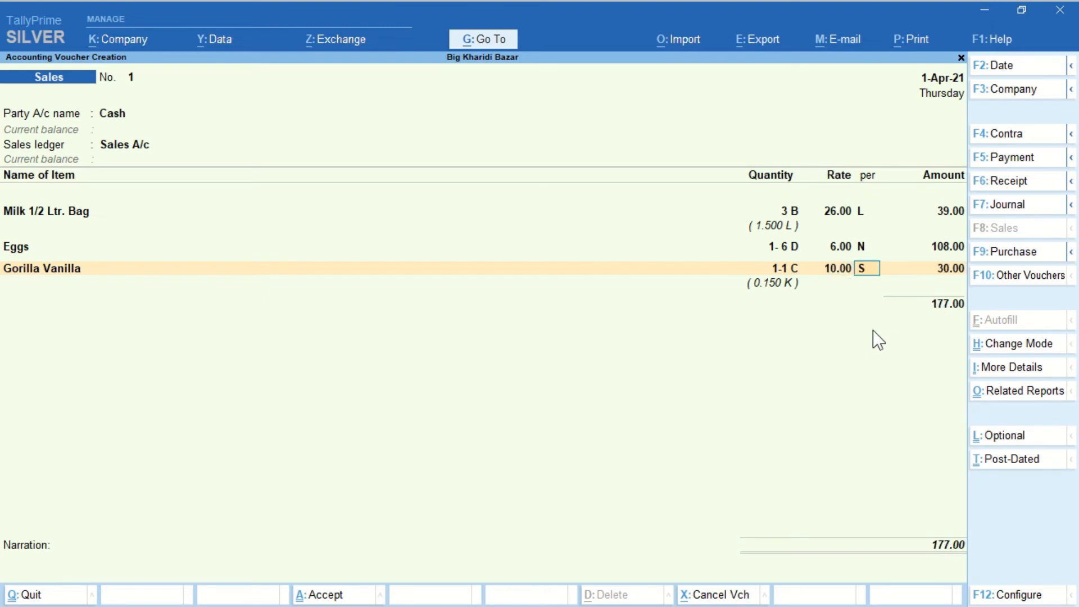
{"action": "type", "text": "C"}
{"action": "key", "text": "Return"}
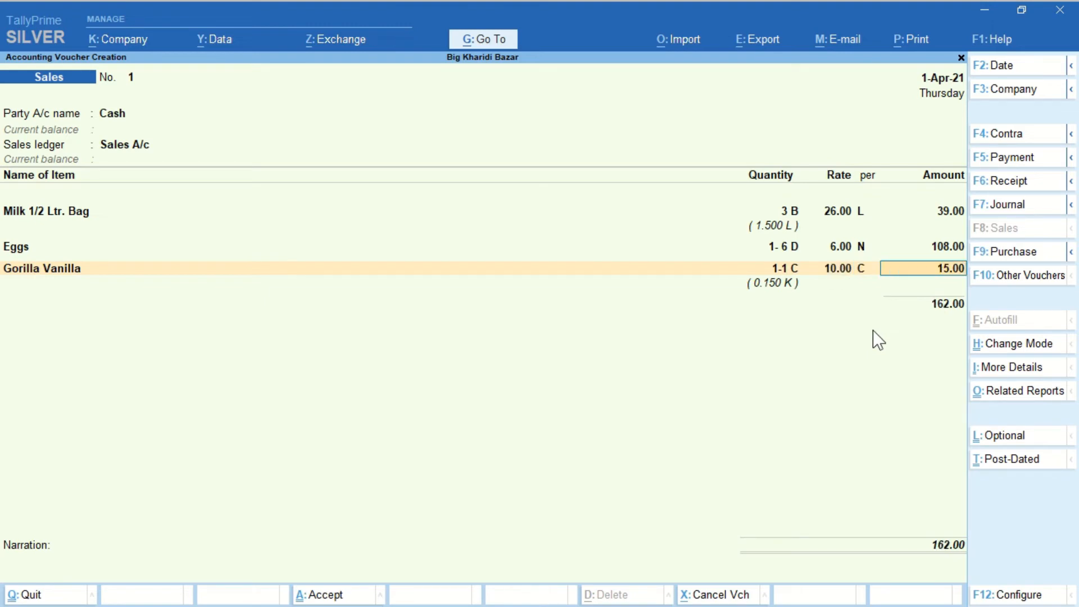
Step: Try a Gorilla Vanilla rate of 100 per K
{"action": "key", "text": "BackSpace"}
{"action": "key", "text": "BackSpace"}
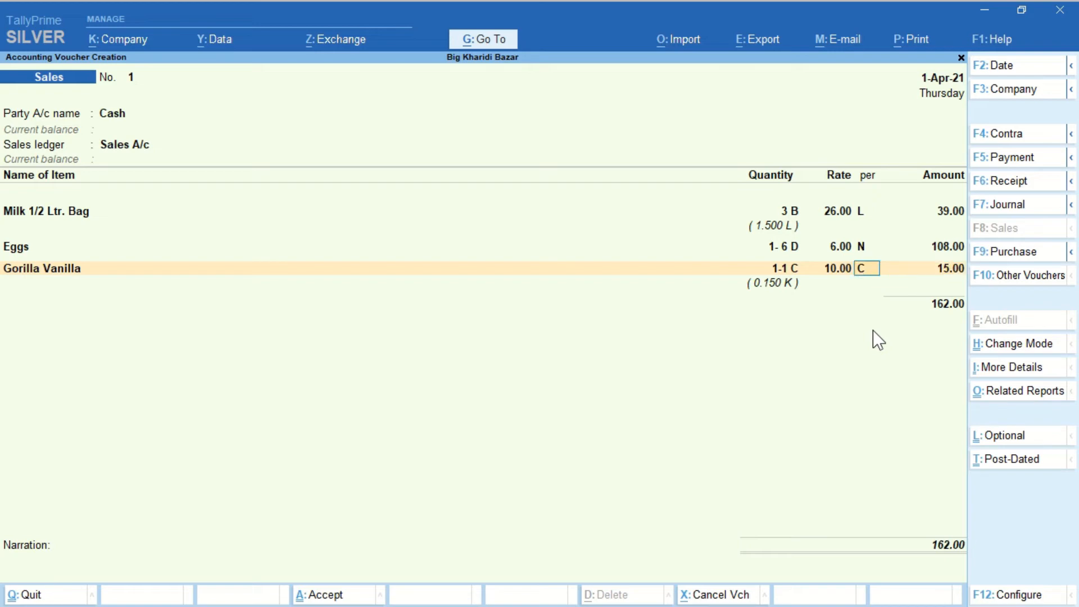
{"action": "type", "text": "100"}
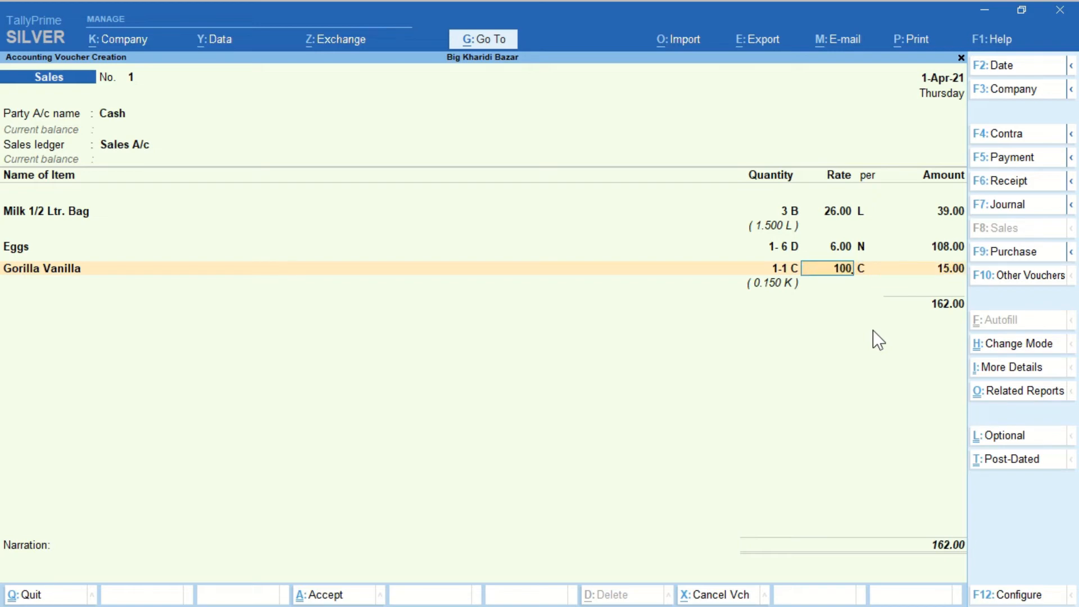
{"action": "key", "text": "Return"}
{"action": "type", "text": "K"}
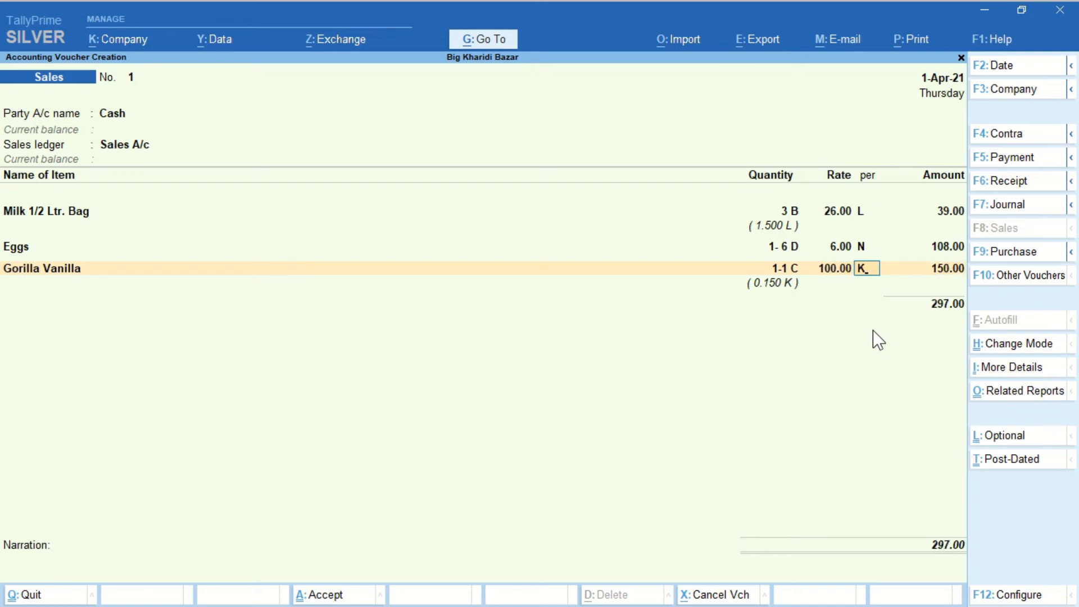
{"action": "key", "text": "Return"}
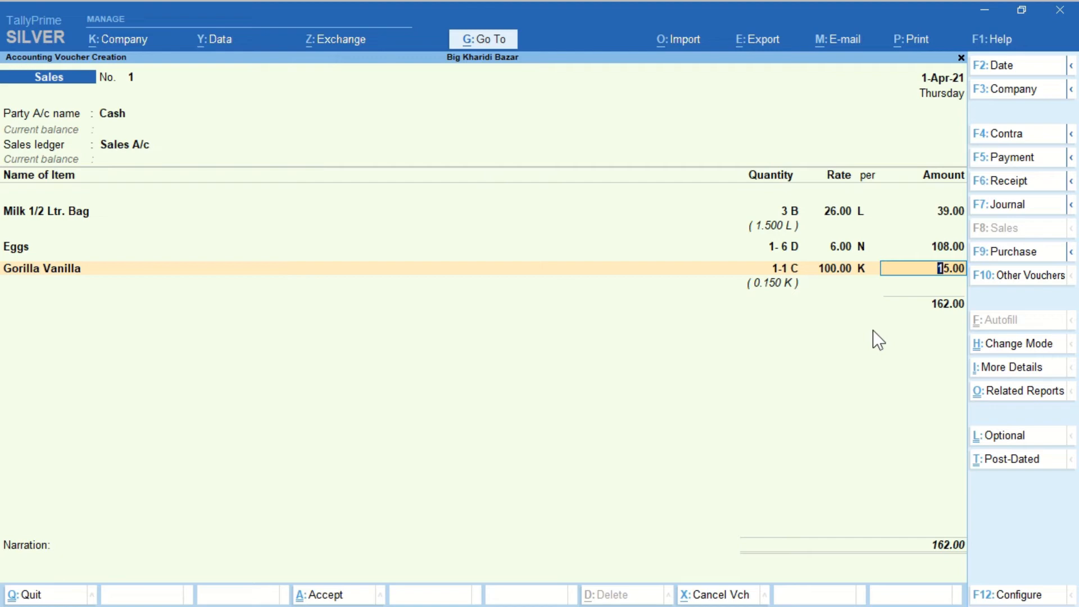
Step: Set the Gorilla Vanilla rate back to 5 per S and accept the calculated amount for the line
{"action": "key", "text": "BackSpace"}
{"action": "key", "text": "BackSpace"}
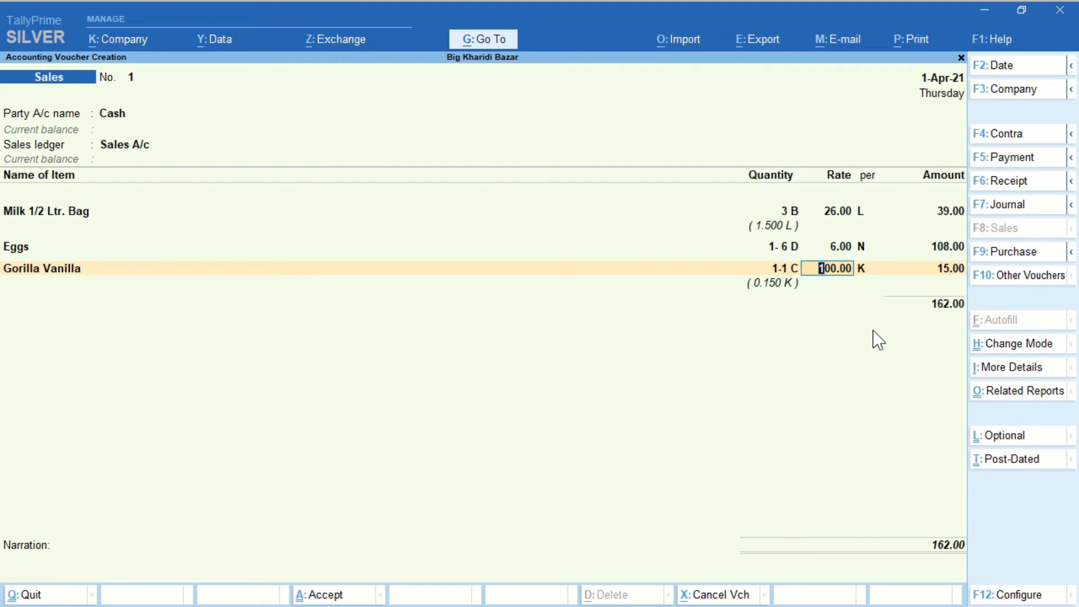
{"action": "type", "text": "3"}
{"action": "key", "text": "BackSpace"}
{"action": "type", "text": "5"}
{"action": "key", "text": "Return"}
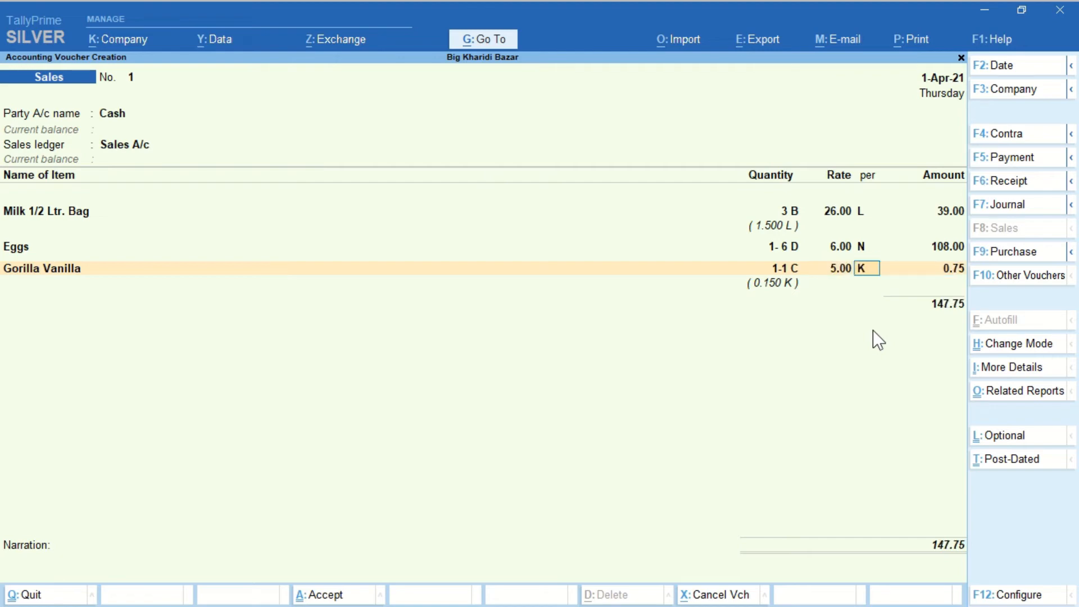
{"action": "type", "text": "s"}
{"action": "key", "text": "Return"}
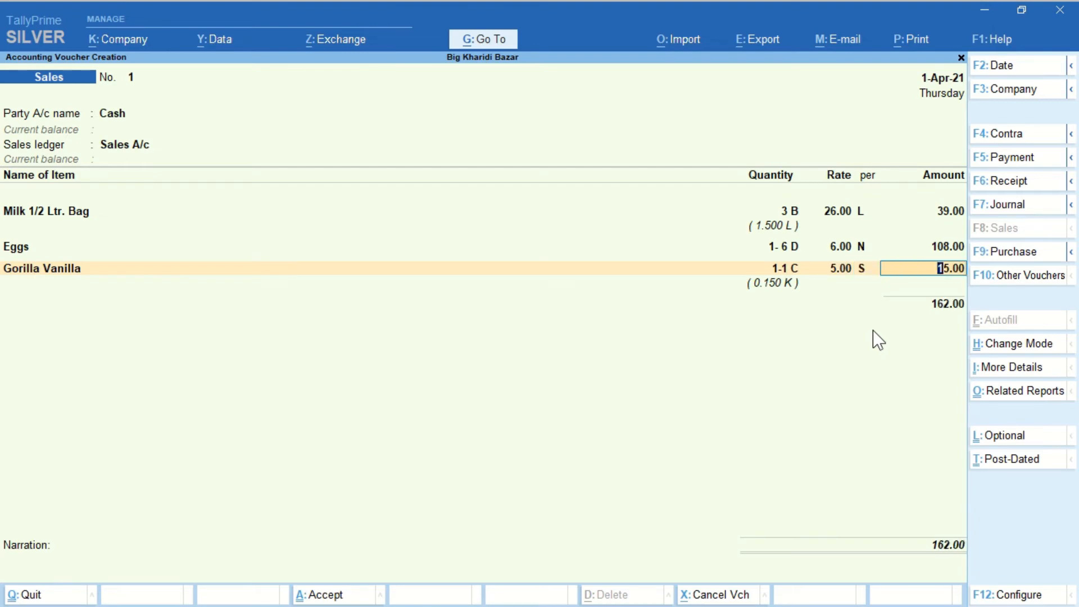
{"action": "key", "text": "Return"}
Step: End the item list, date the sales voucher 2-4-2021 and save it without a narration
{"action": "key", "text": "ctrl"}
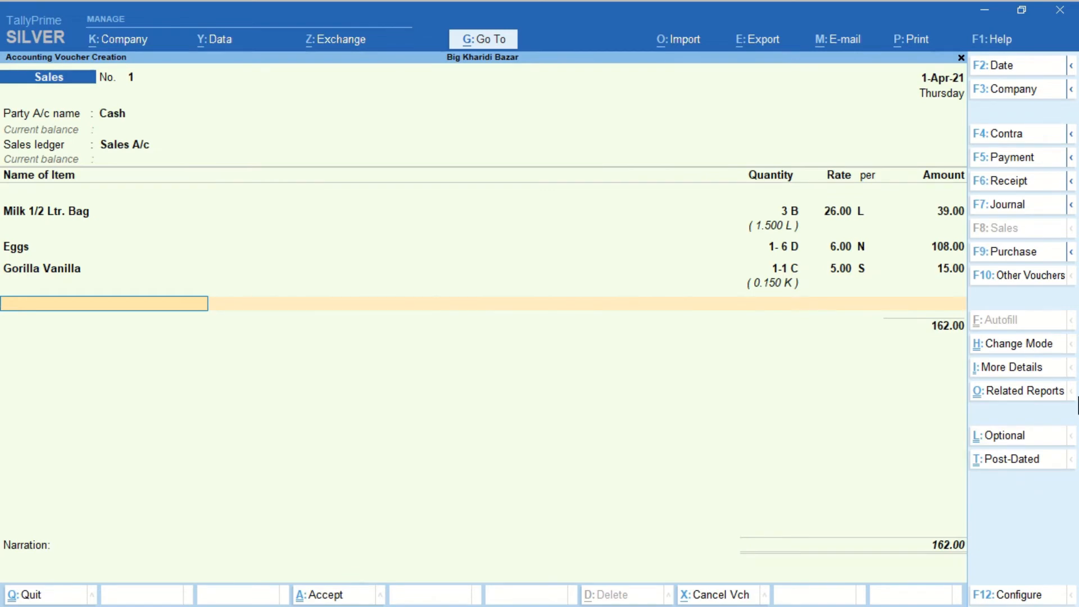
{"action": "key", "text": "Return"}
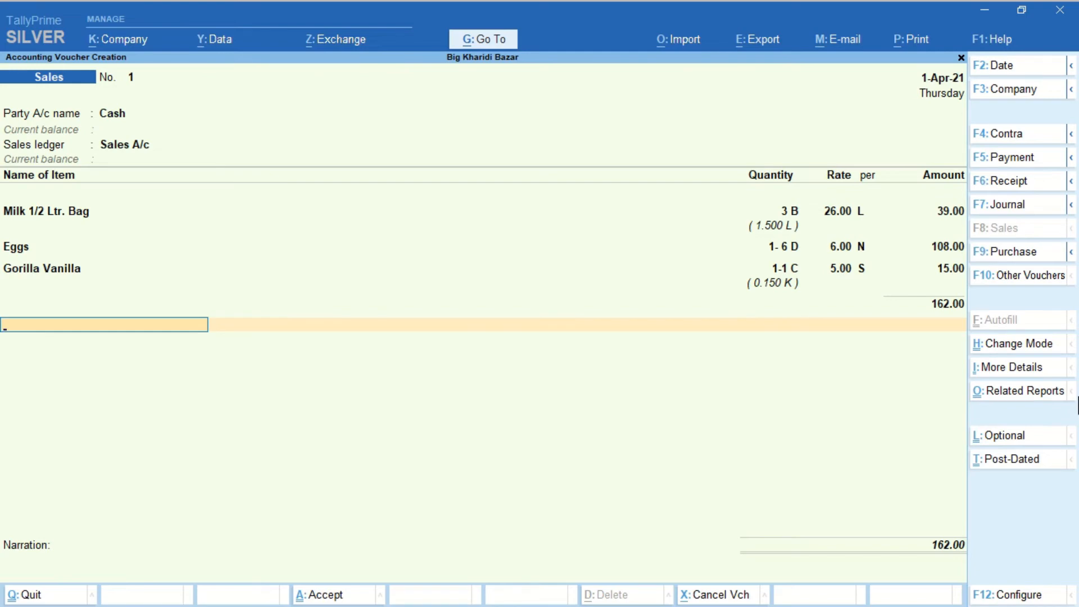
{"action": "key", "text": "Return"}
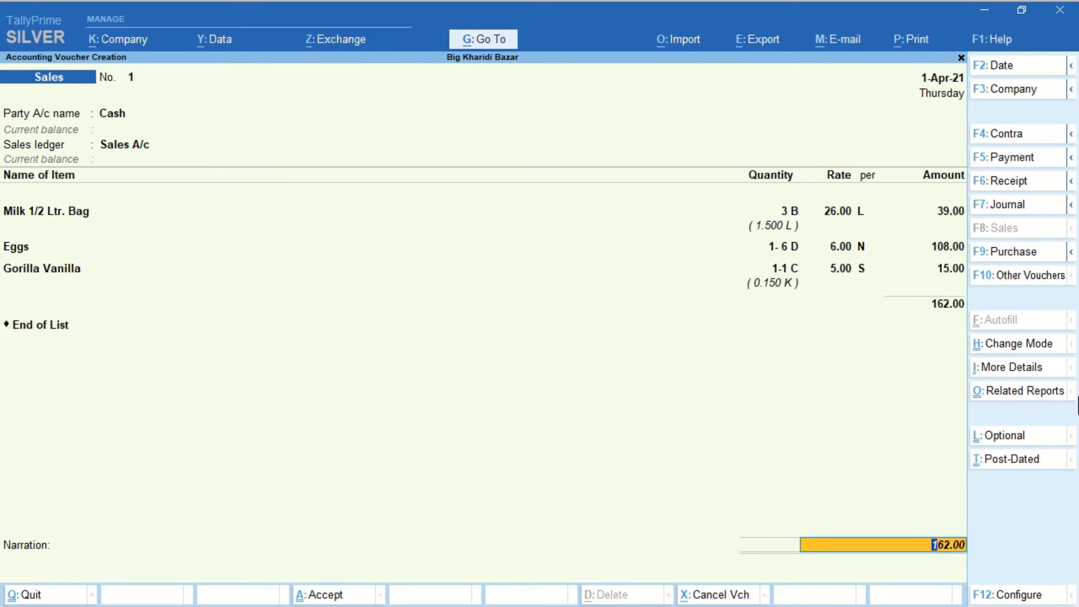
{"action": "key", "text": "Return"}
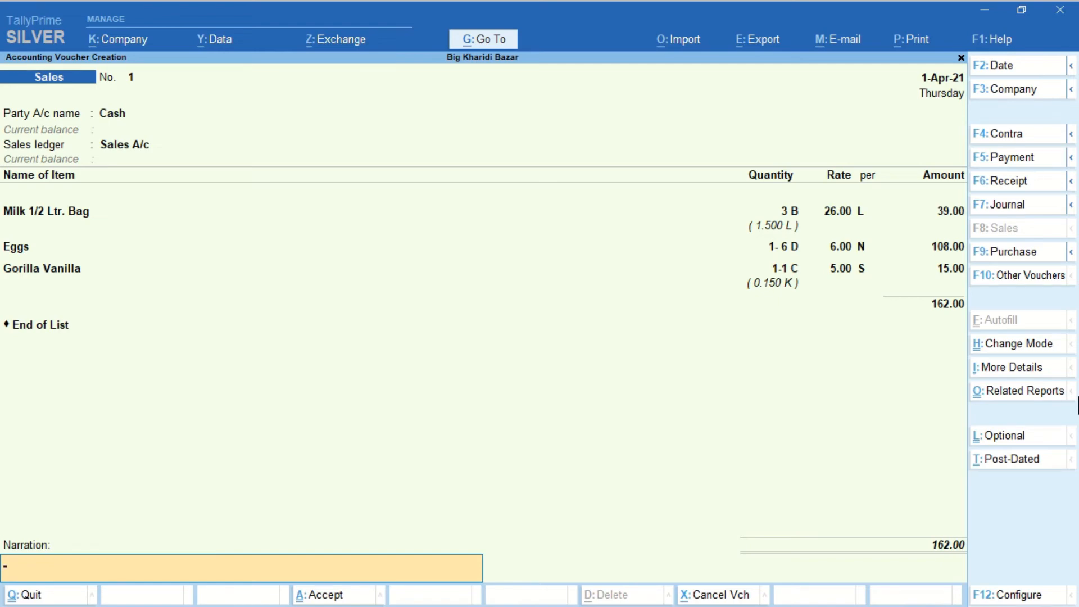
{"action": "key", "text": "F2"}
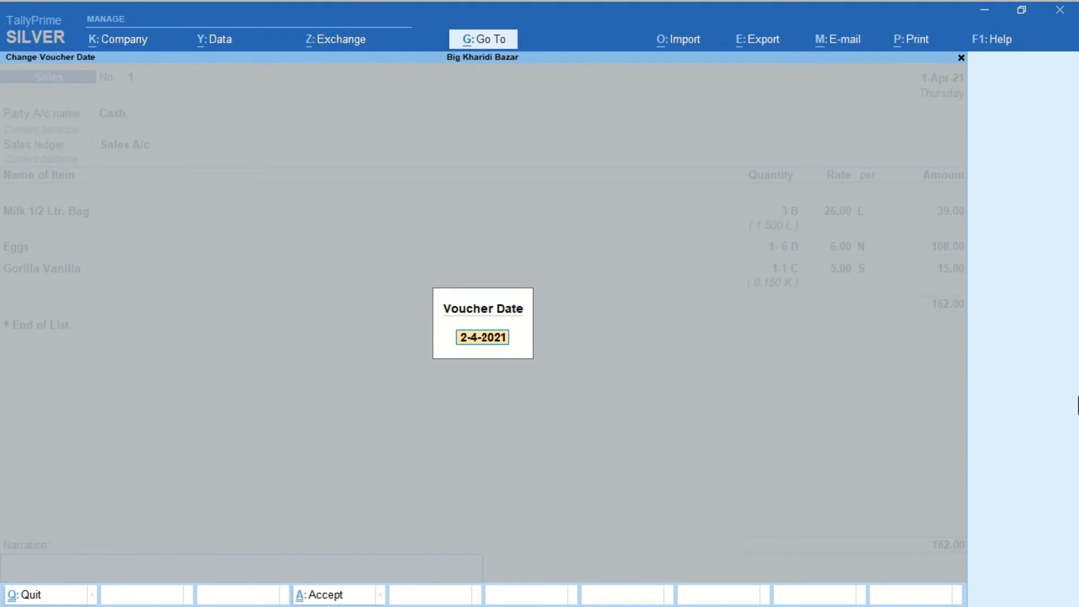
{"action": "key", "text": "Return"}
{"action": "key", "text": "Return"}
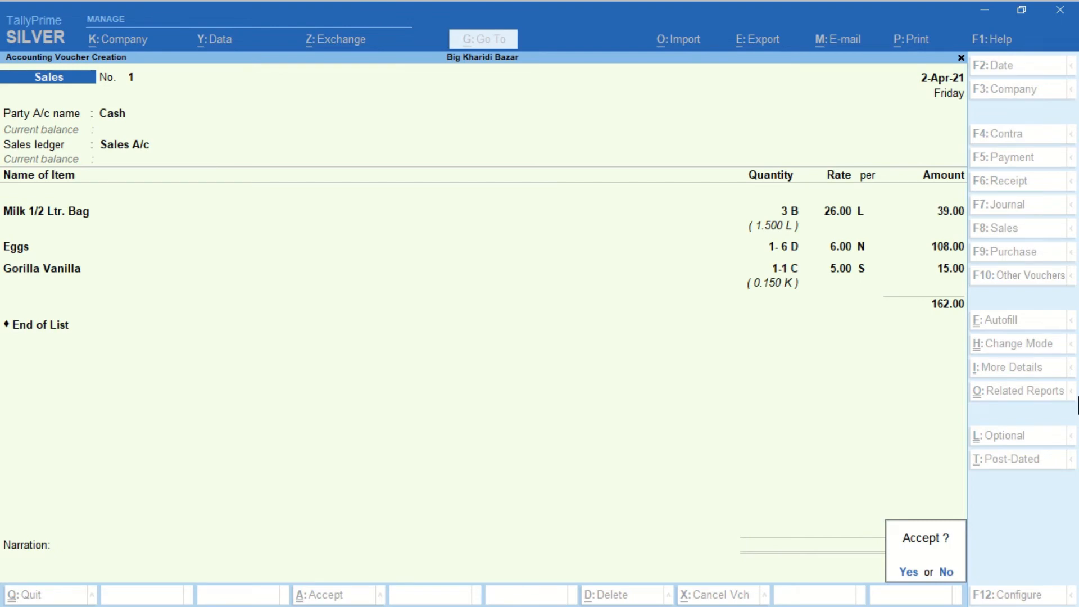
{"action": "key", "text": "Return"}
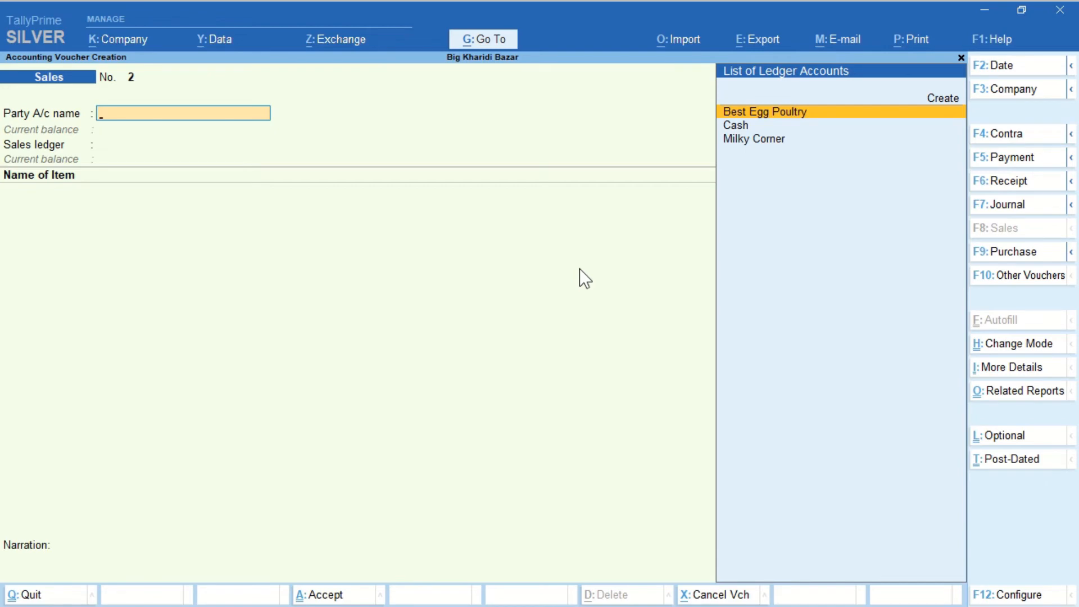
Step: Open the Stock Summary report to view the closing balances of the stock items
{"action": "left_click", "coordinate": [497, 40]}
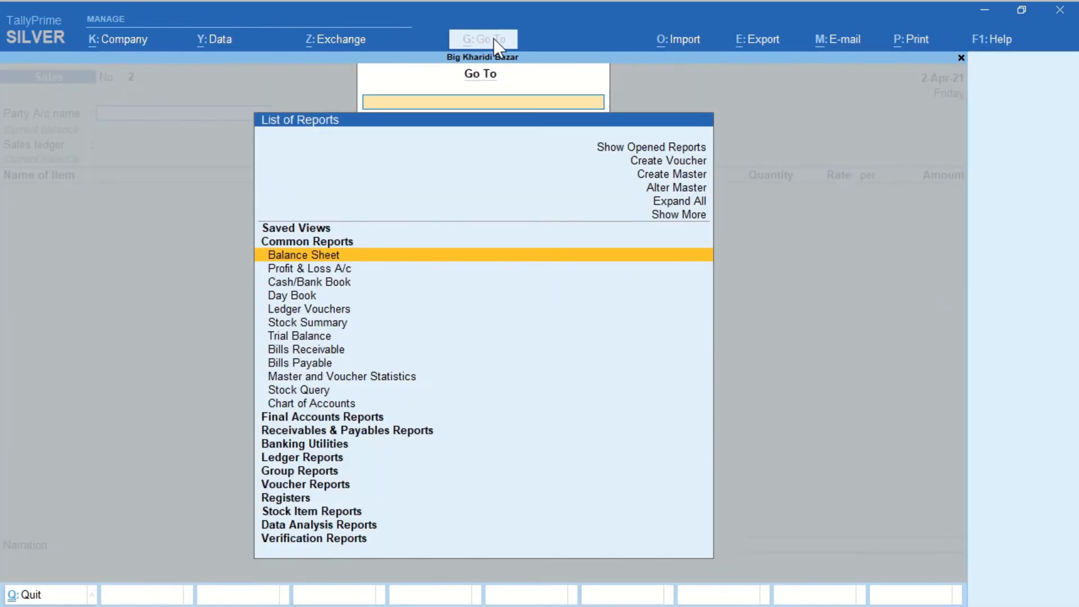
{"action": "key", "text": "Down"}
{"action": "key", "text": "Down"}
{"action": "key", "text": "Down"}
{"action": "key", "text": "Down"}
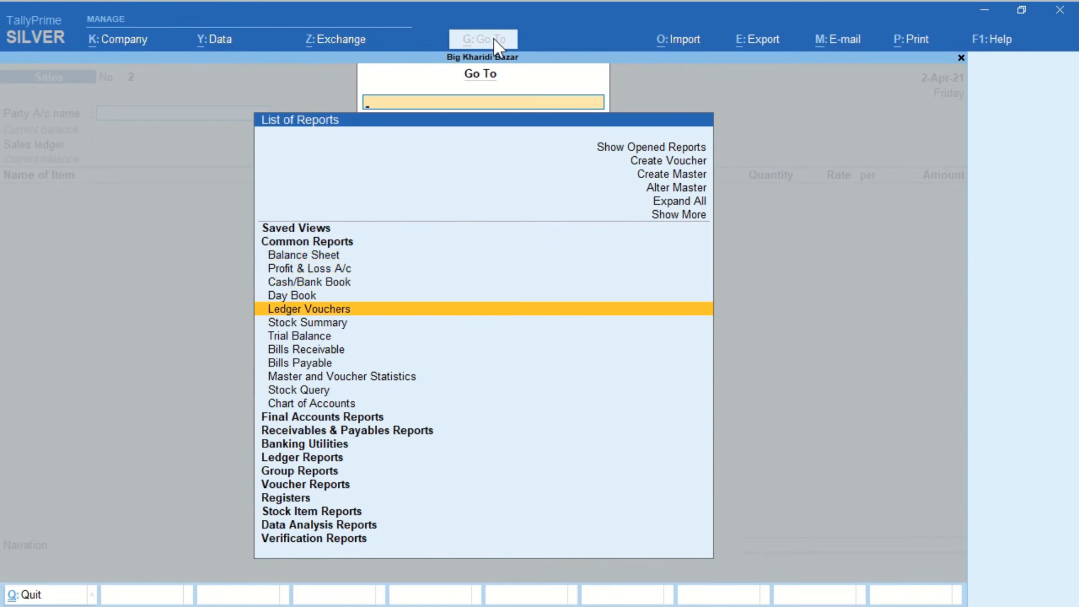
{"action": "key", "text": "Down"}
{"action": "key", "text": "Return"}
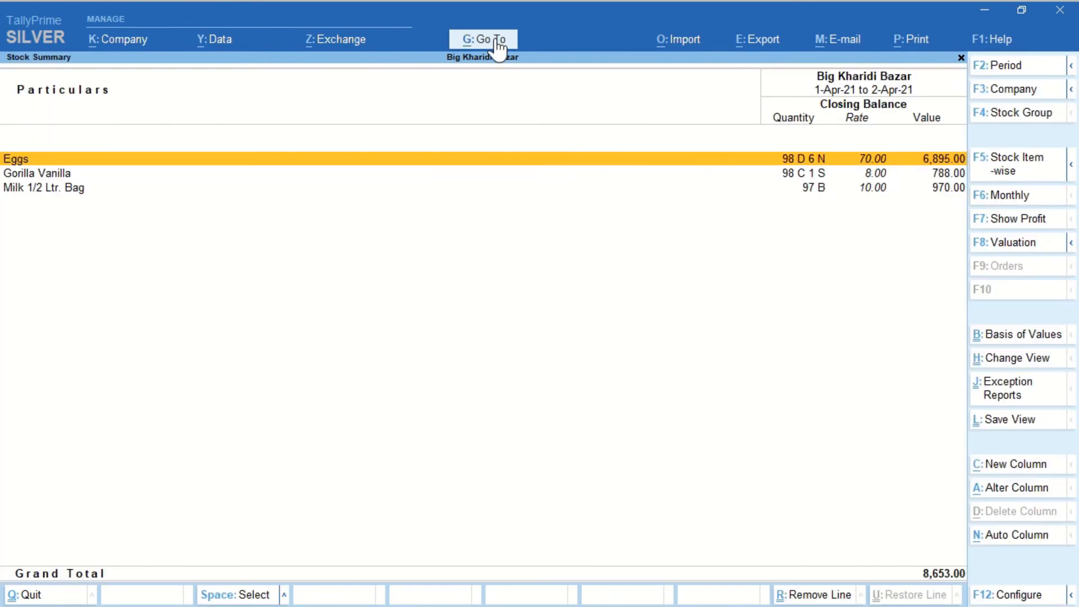
Step: Configure the Stock Summary to show alternate units for the stock items
{"action": "key", "text": "ctrl"}
{"action": "left_click", "coordinate": [1020, 597]}
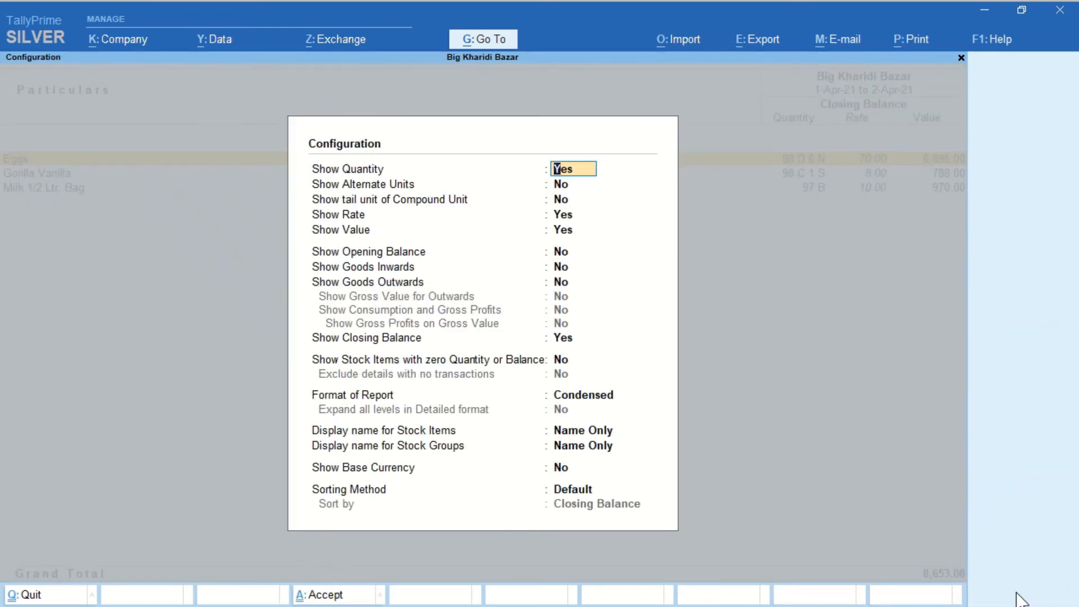
{"action": "key", "text": "Return"}
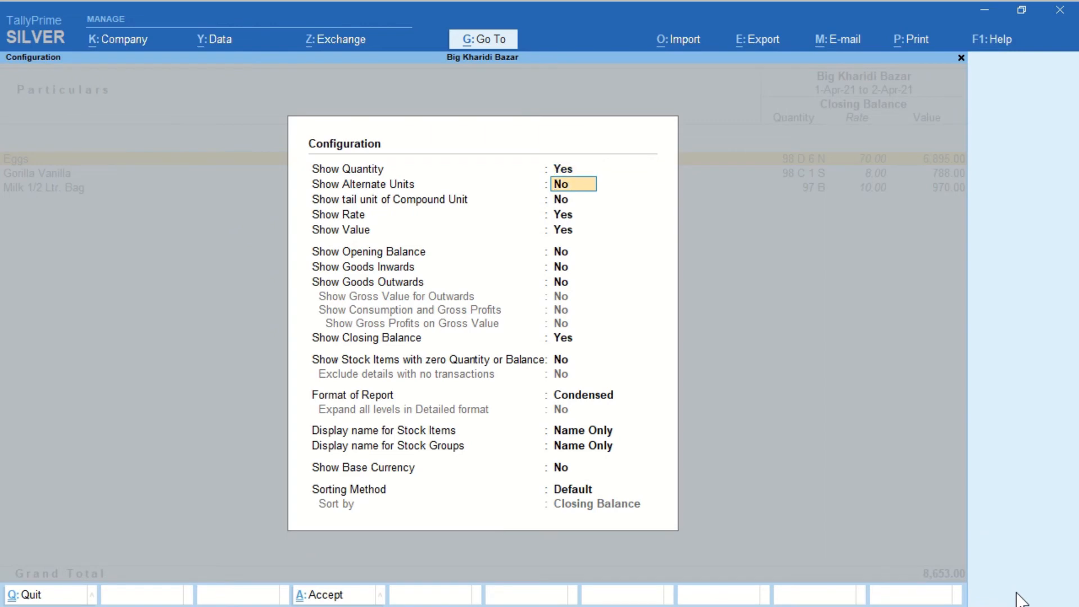
{"action": "type", "text": "Yes"}
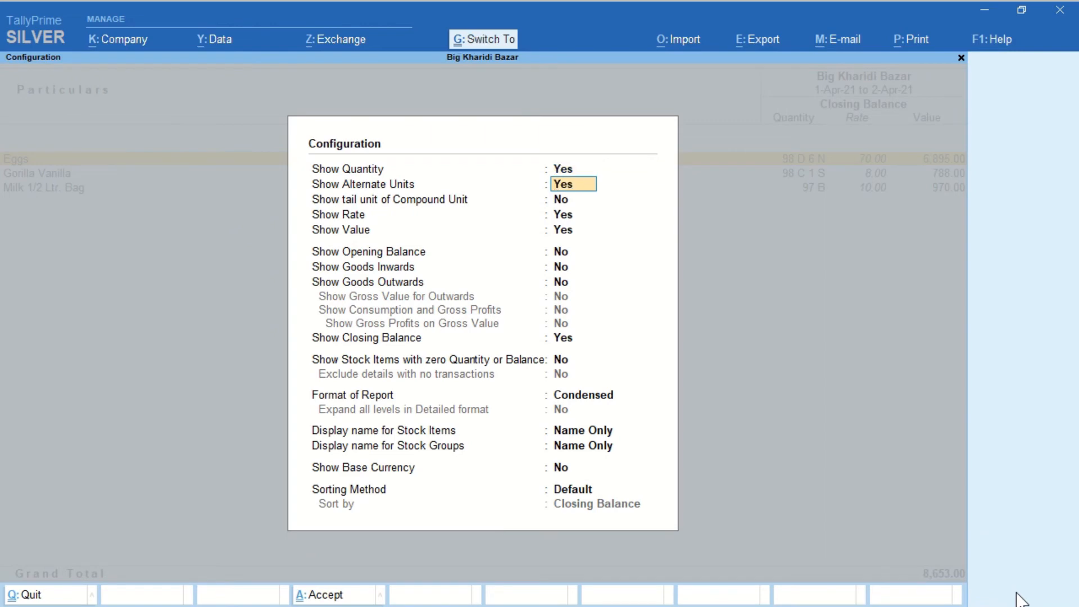
{"action": "key", "text": "ctrl+a"}
{"action": "key", "text": "Down"}
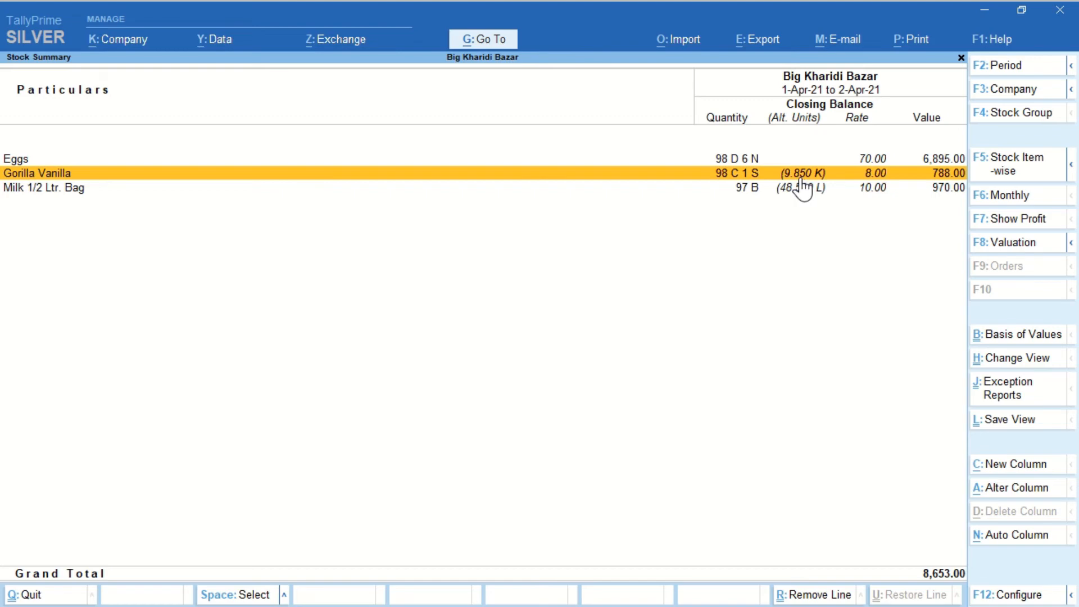
{"action": "key", "text": "Up"}
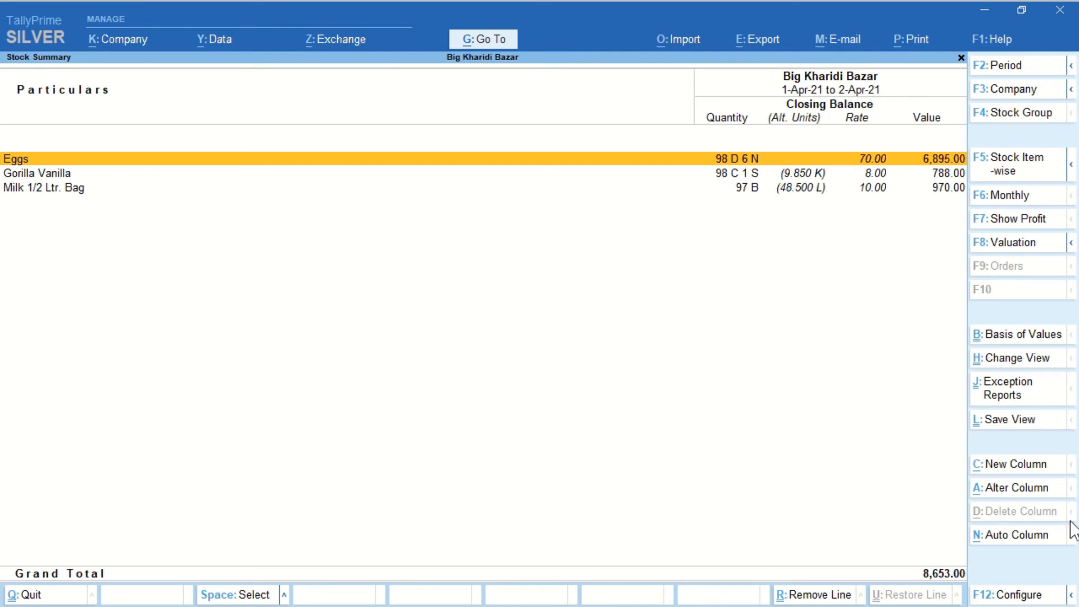
Step: Configure the Stock Summary to show the tail unit of compound units and check the item quantities
{"action": "left_click", "coordinate": [1015, 597]}
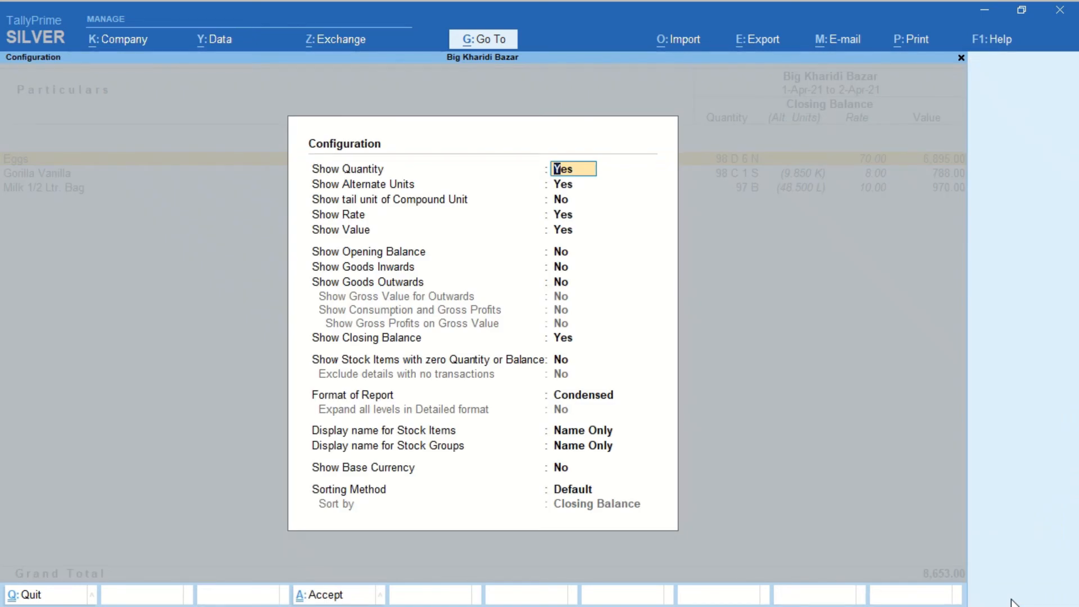
{"action": "key", "text": "Return"}
{"action": "key", "text": "Return"}
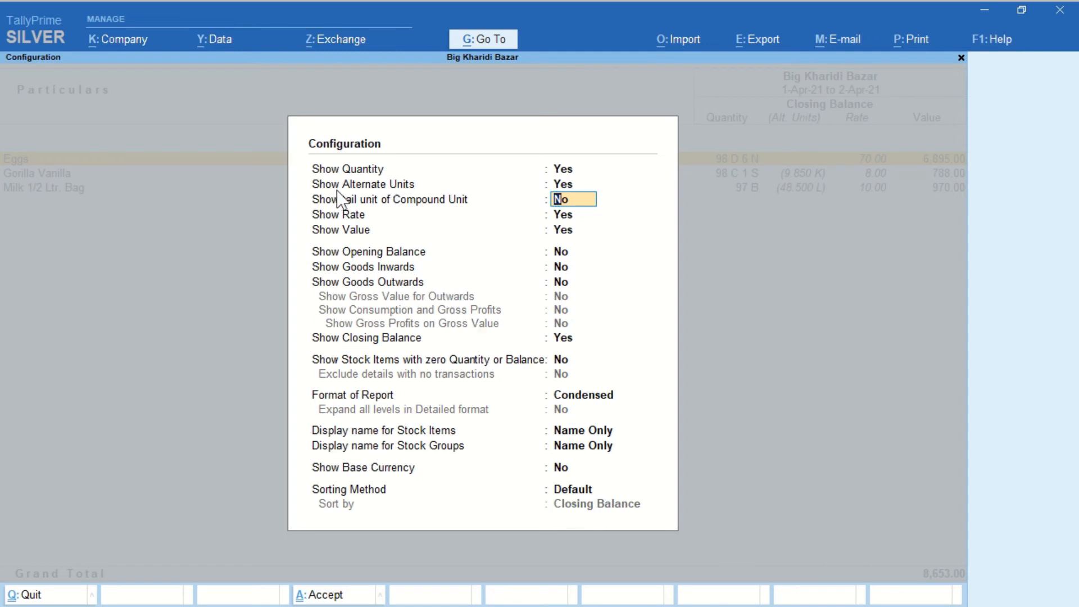
{"action": "type", "text": "ye"}
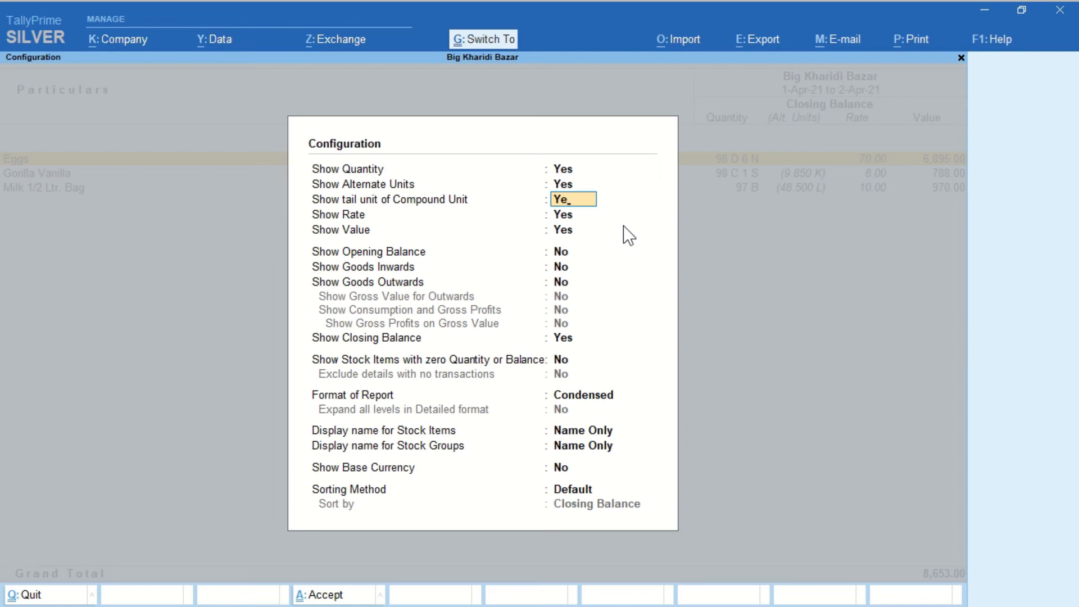
{"action": "key", "text": "ctrl+a"}
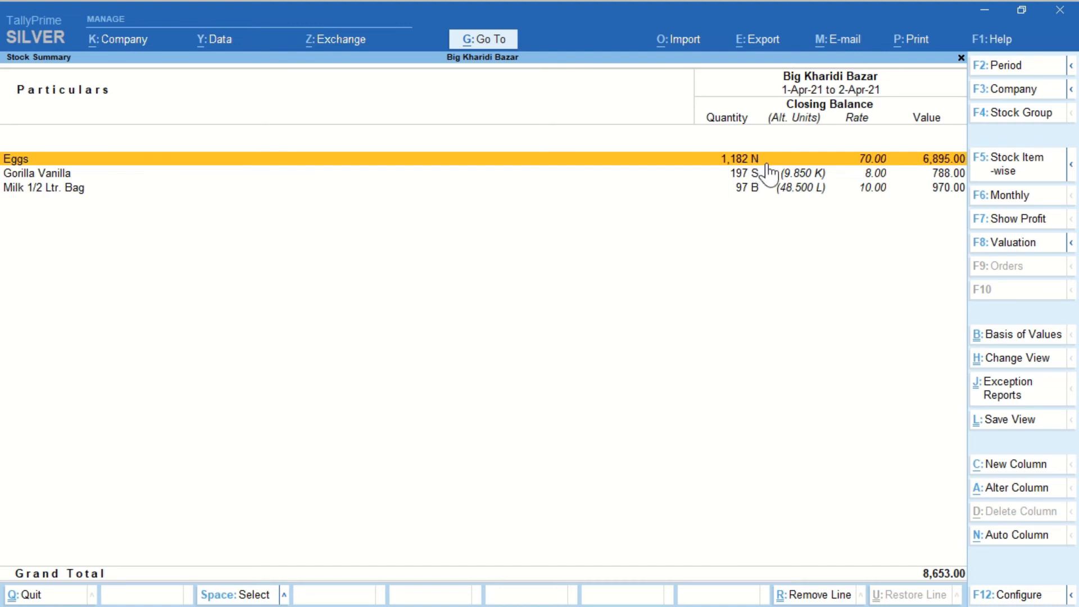
{"action": "key", "text": "Down"}
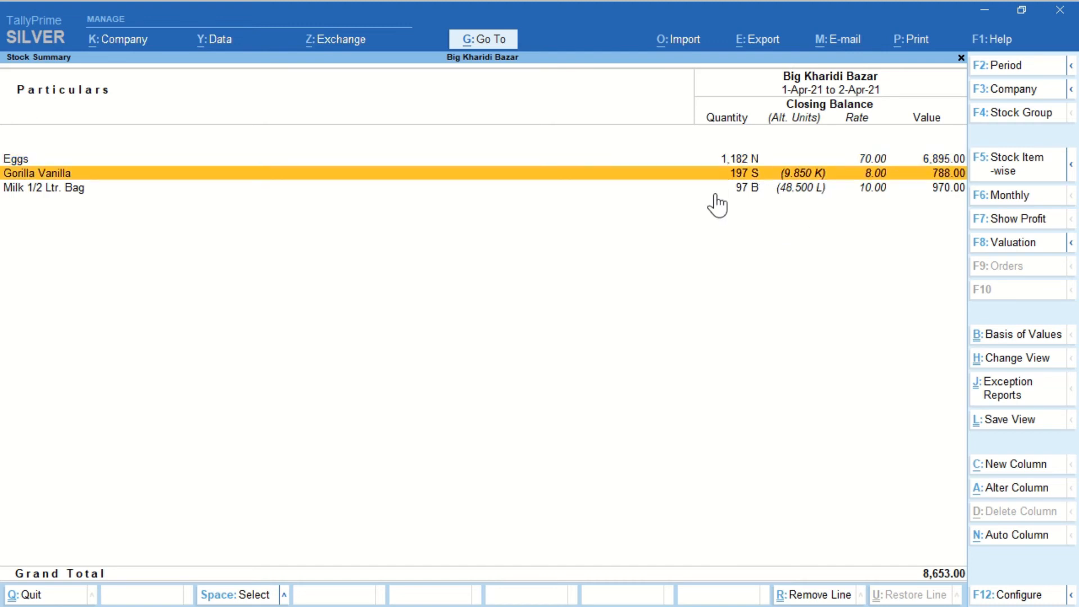
{"action": "key", "text": "Up"}
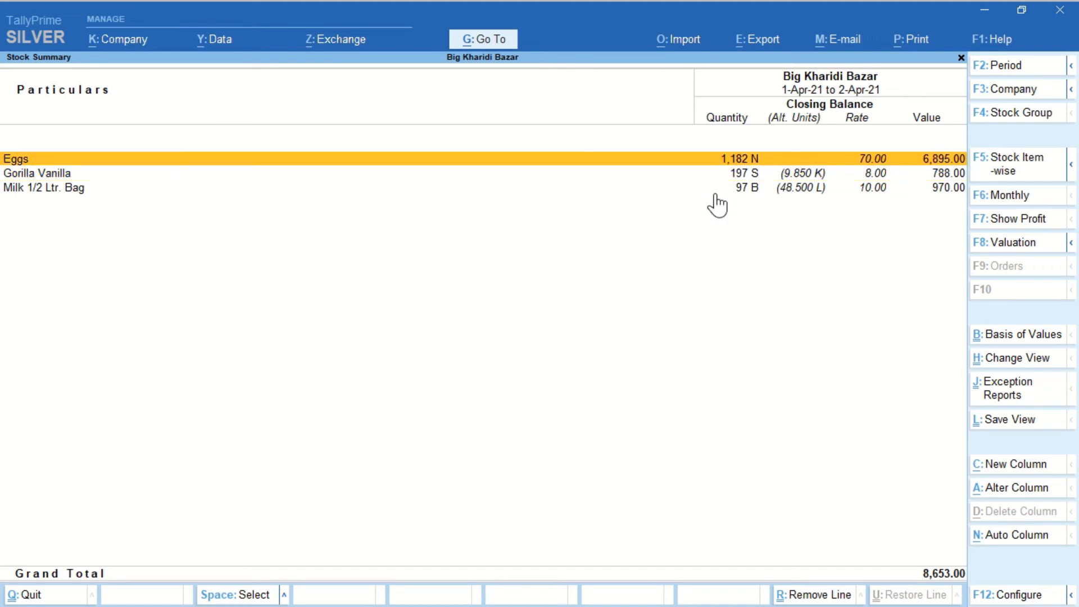
{"action": "key", "text": "Down"}
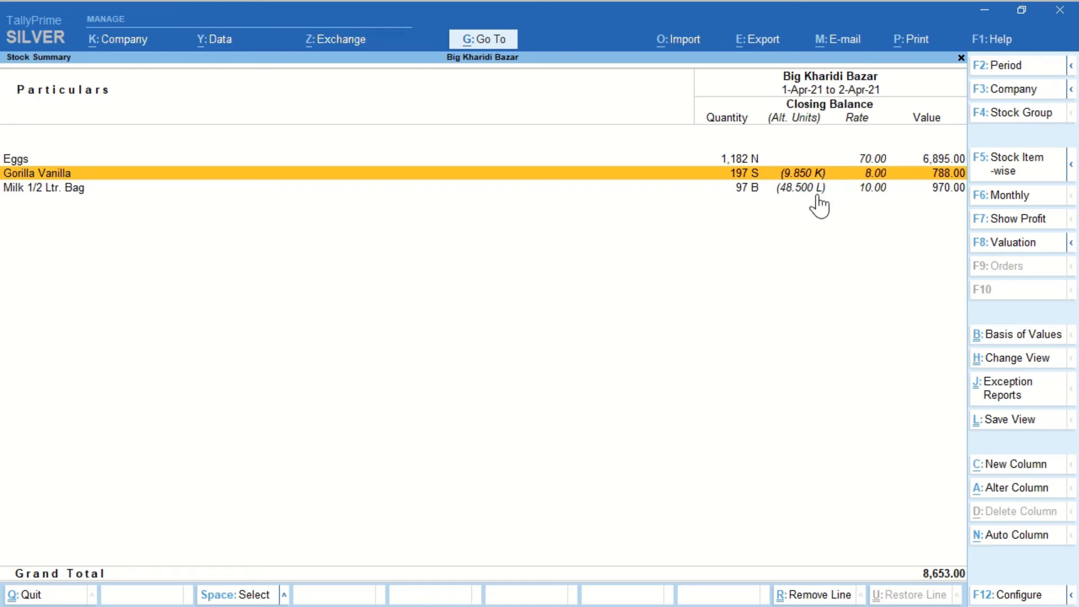
Step: Show profit in the Stock Summary and examine the gross profit and percentage of each stock item
{"action": "key", "text": "ctrl"}
{"action": "key", "text": "ctrl"}
{"action": "left_click", "coordinate": [1024, 224]}
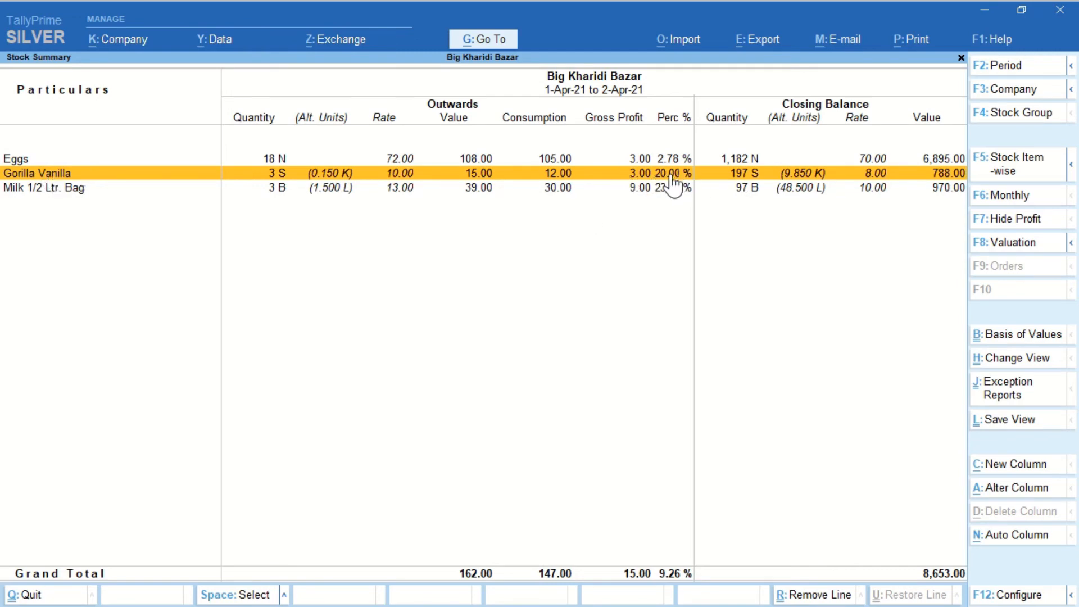
{"action": "key", "text": "ctrl"}
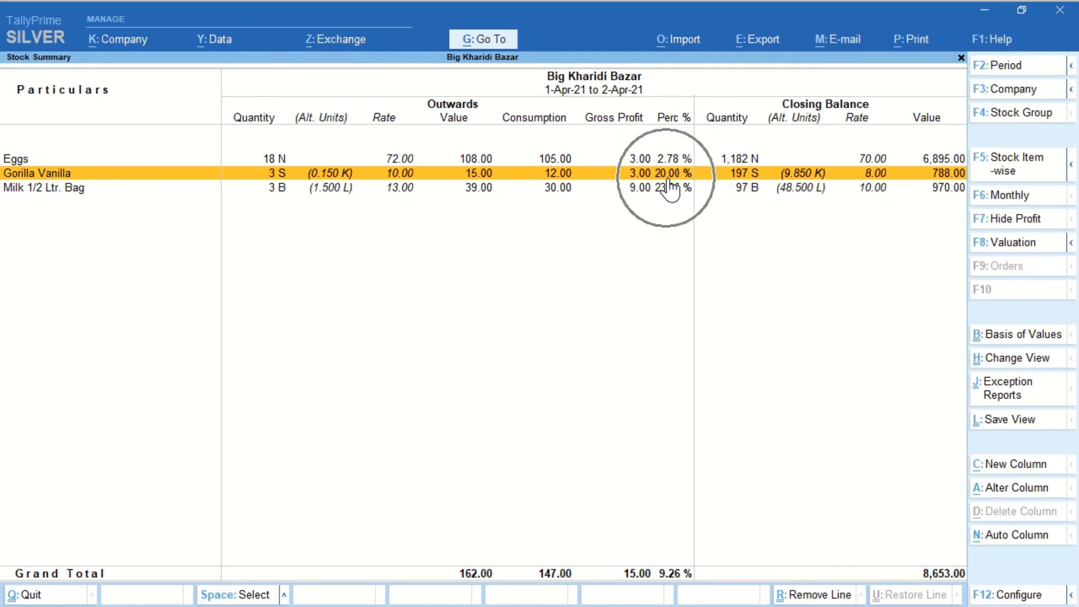
{"action": "key", "text": "ctrl"}
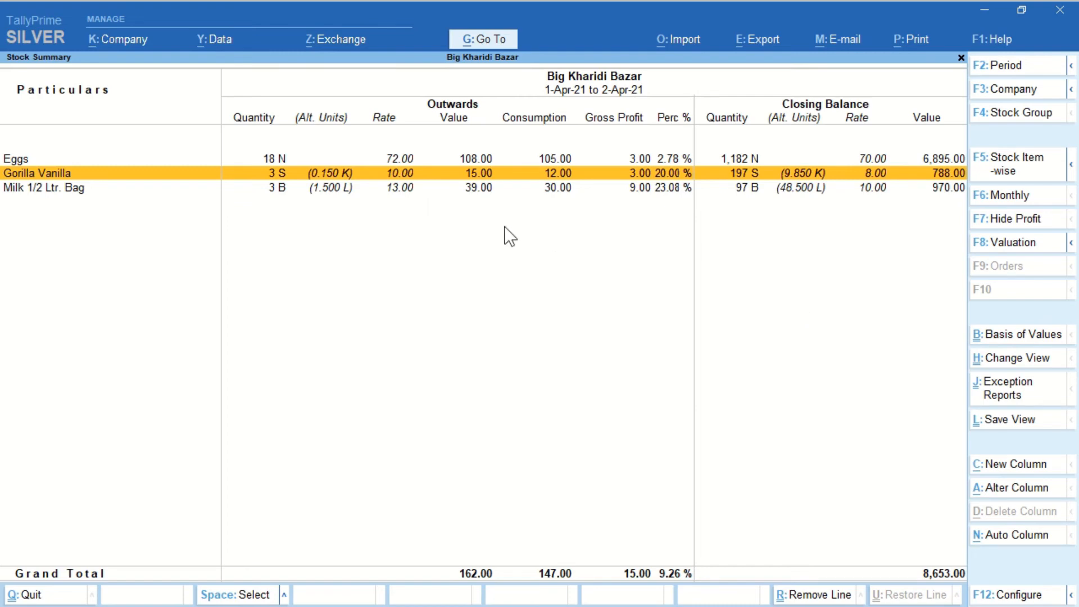
Step: Go to the Sales Vouchers report and open the 2-Apr-21 cash sales voucher
{"action": "left_click", "coordinate": [482, 43]}
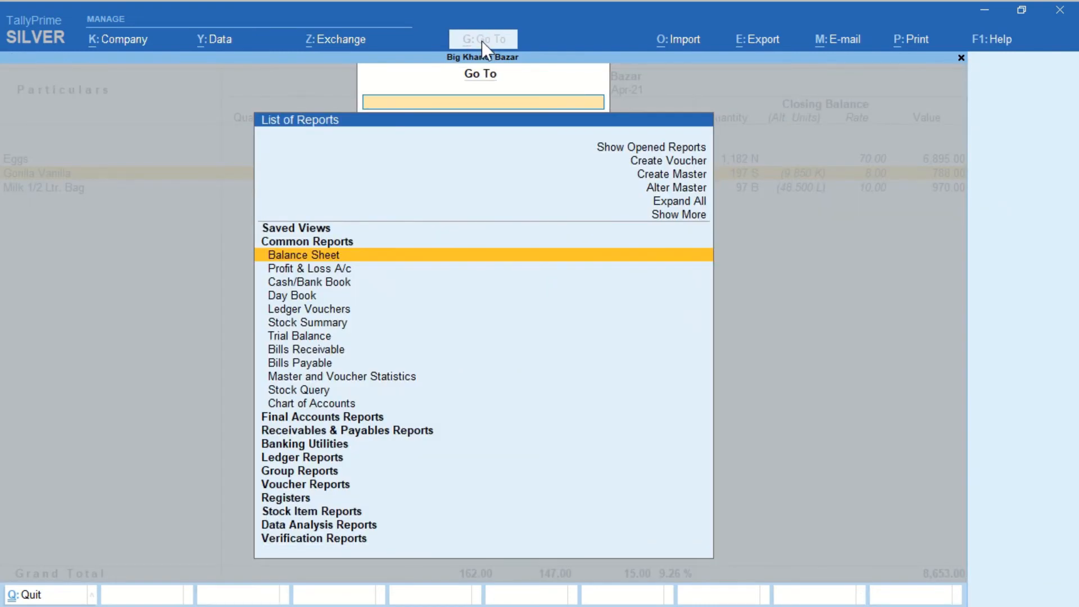
{"action": "type", "text": "Sal"}
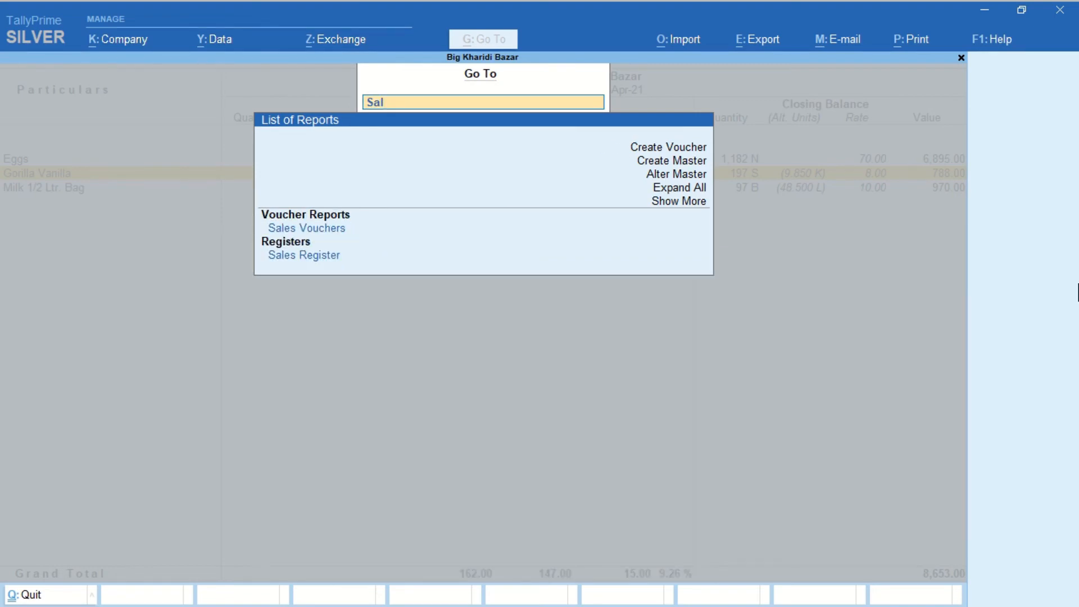
{"action": "key", "text": "Down"}
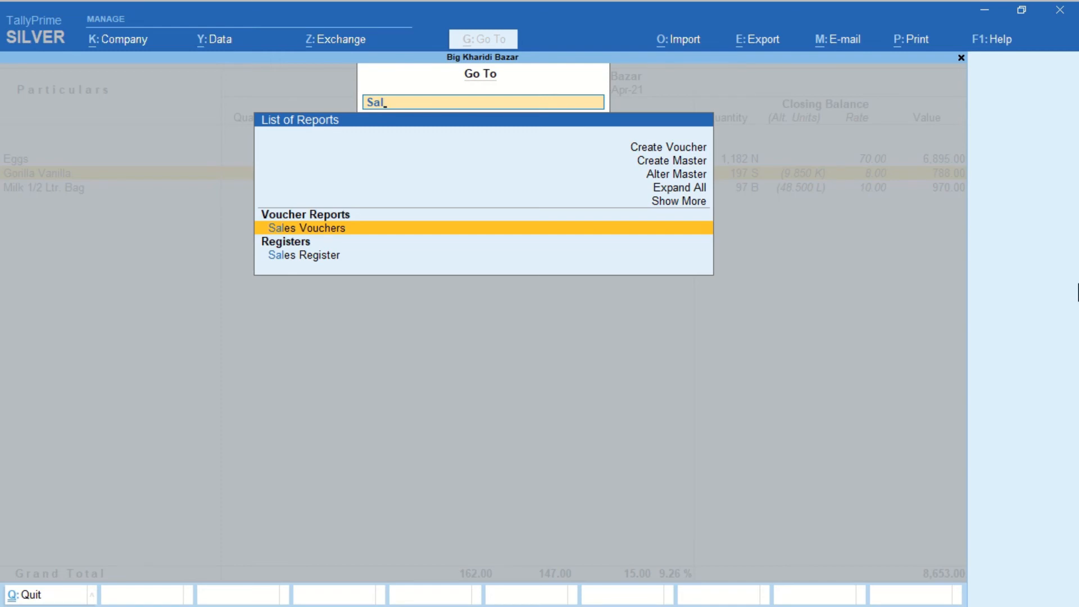
{"action": "key", "text": "Return"}
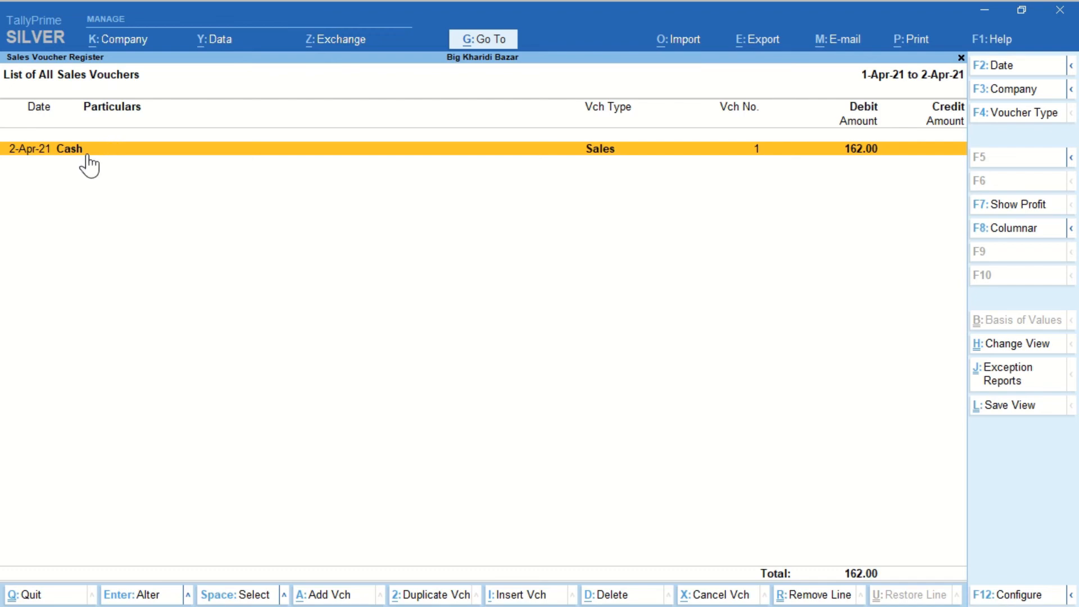
{"action": "key", "text": "Return"}
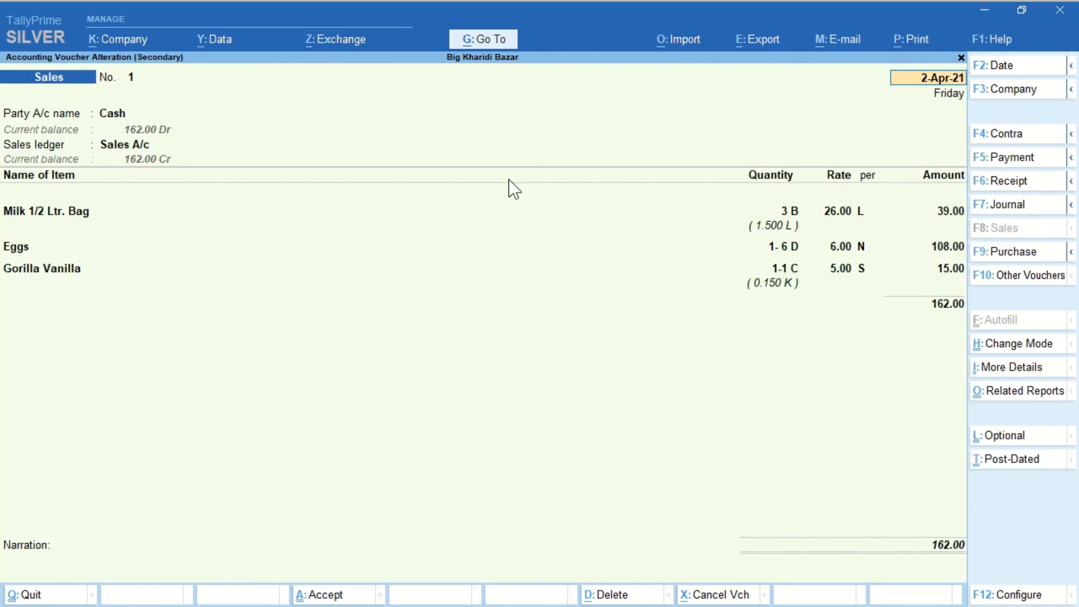
Step: Preview the sales voucher's printed invoice, examine its item quantities and units enlarged, and return to the print settings
{"action": "left_click", "coordinate": [912, 43]}
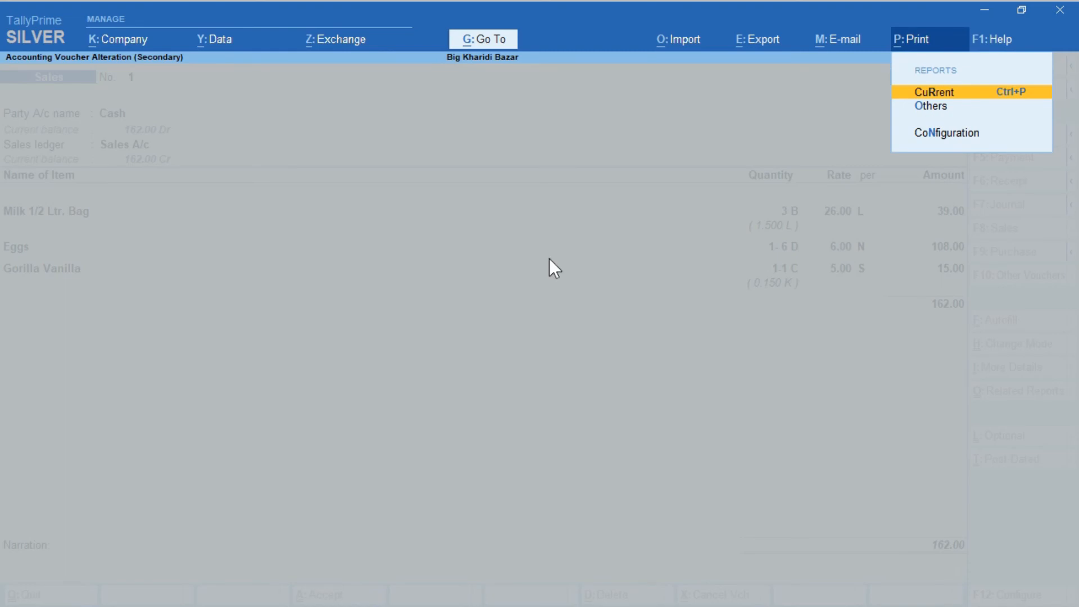
{"action": "key", "text": "Escape"}
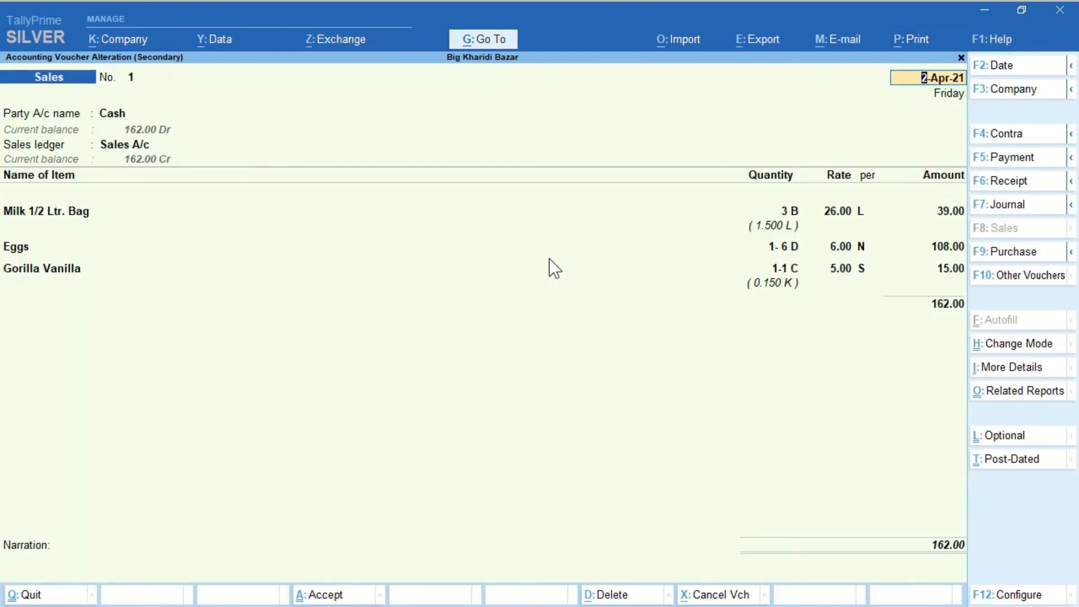
{"action": "key", "text": "ctrl+p"}
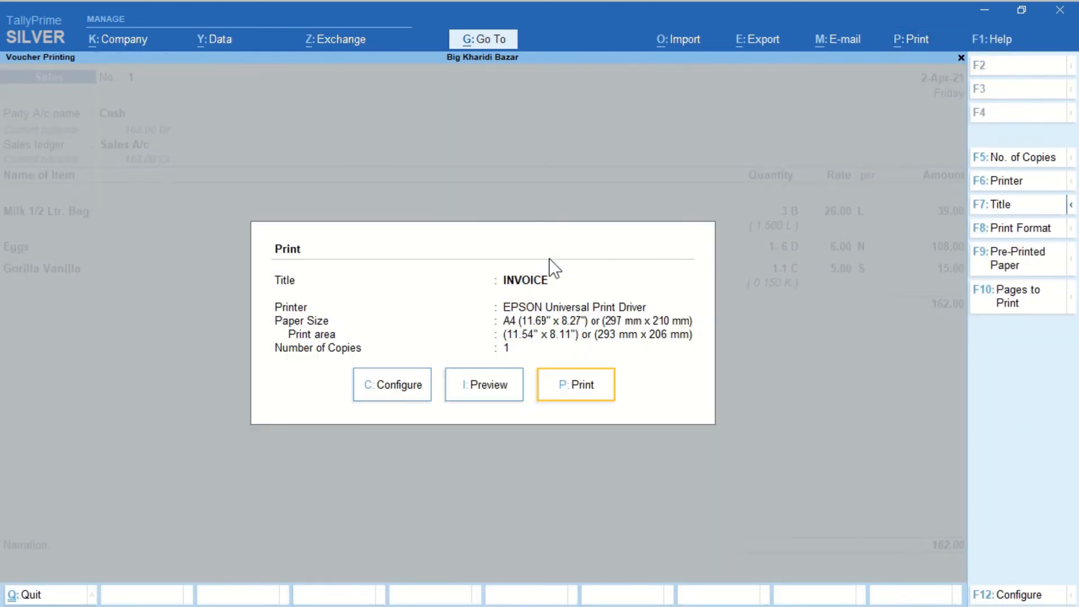
{"action": "left_click", "coordinate": [475, 386]}
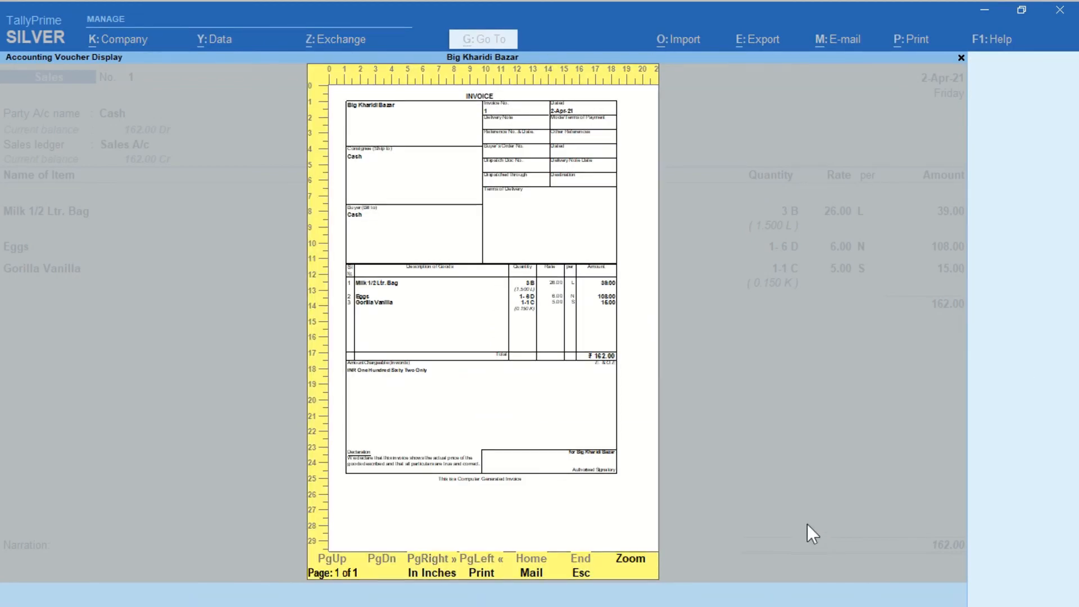
{"action": "left_click", "coordinate": [631, 562]}
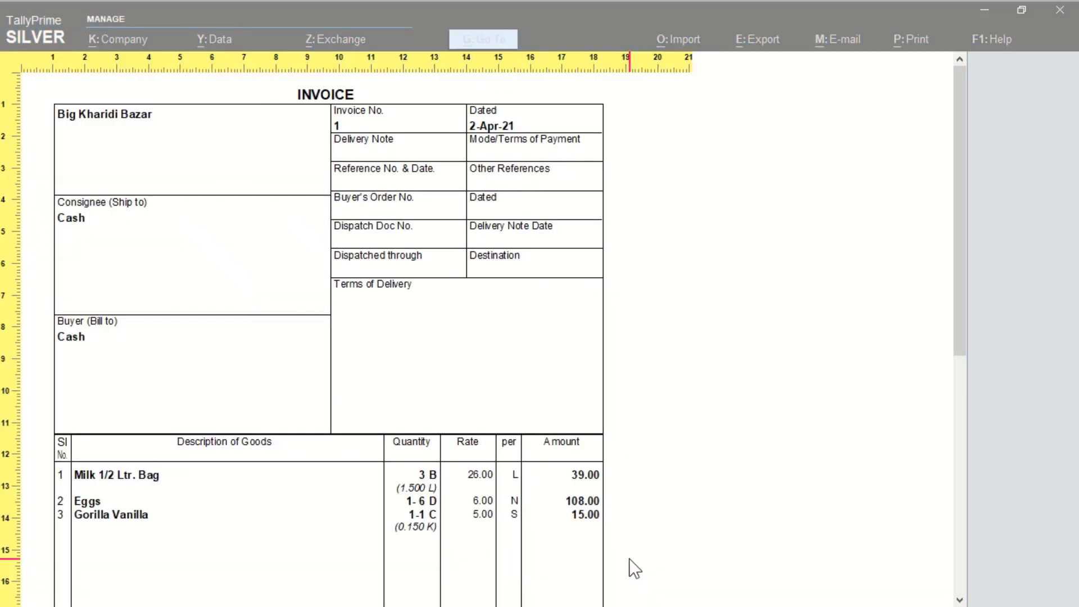
{"action": "scroll", "coordinate": [629, 558], "scroll_direction": "down", "scroll_amount": 3}
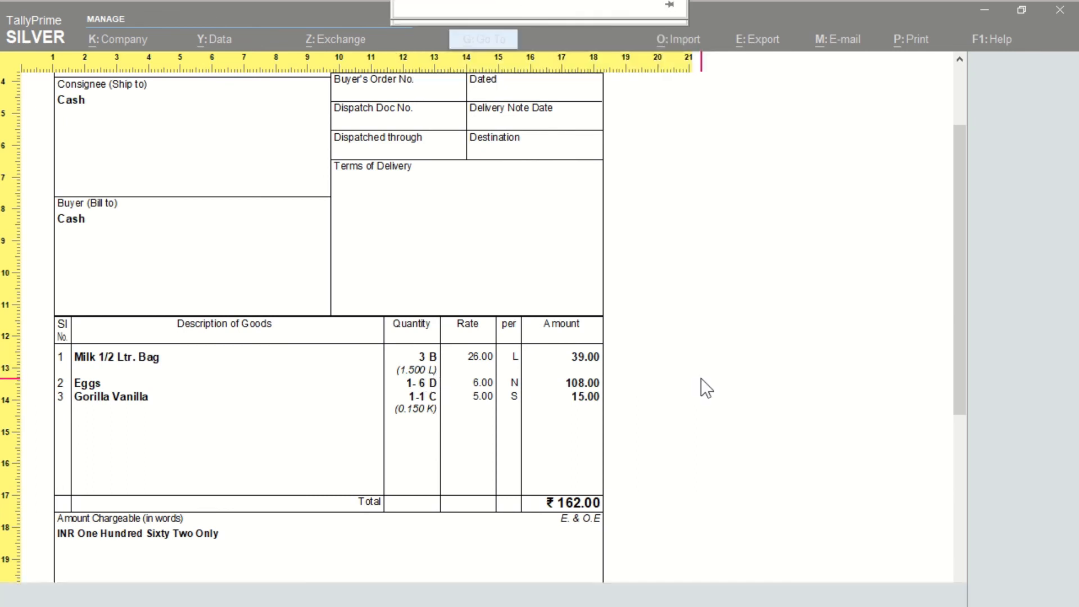
{"action": "left_click", "coordinate": [475, 362]}
{"action": "key", "text": "Escape"}
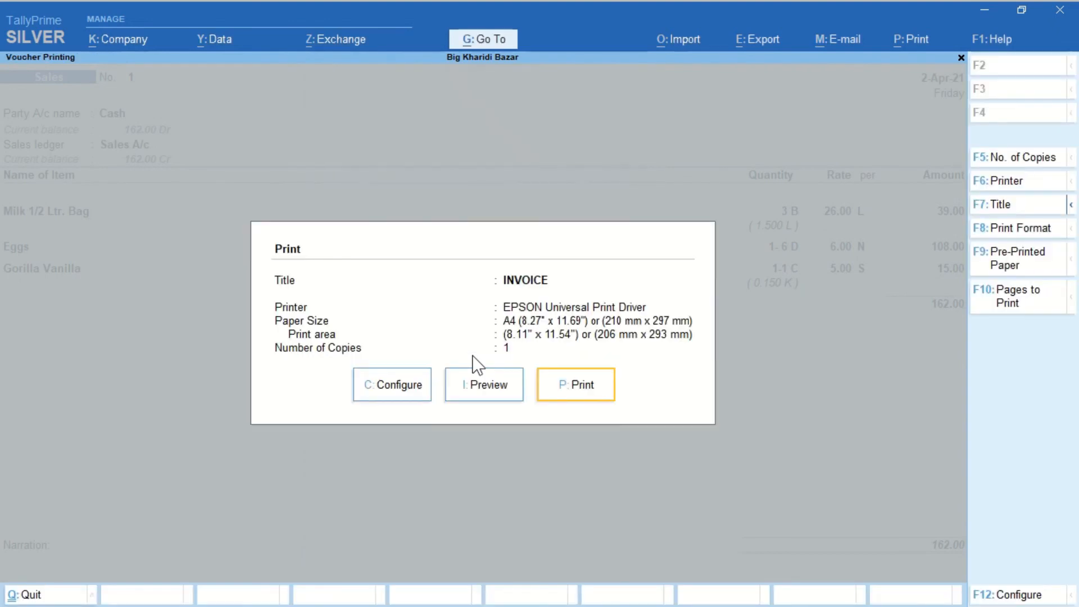
Step: Set Show Alternate Unit in separate column to Yes in the invoice's print configuration and accept it
{"action": "left_click", "coordinate": [382, 392]}
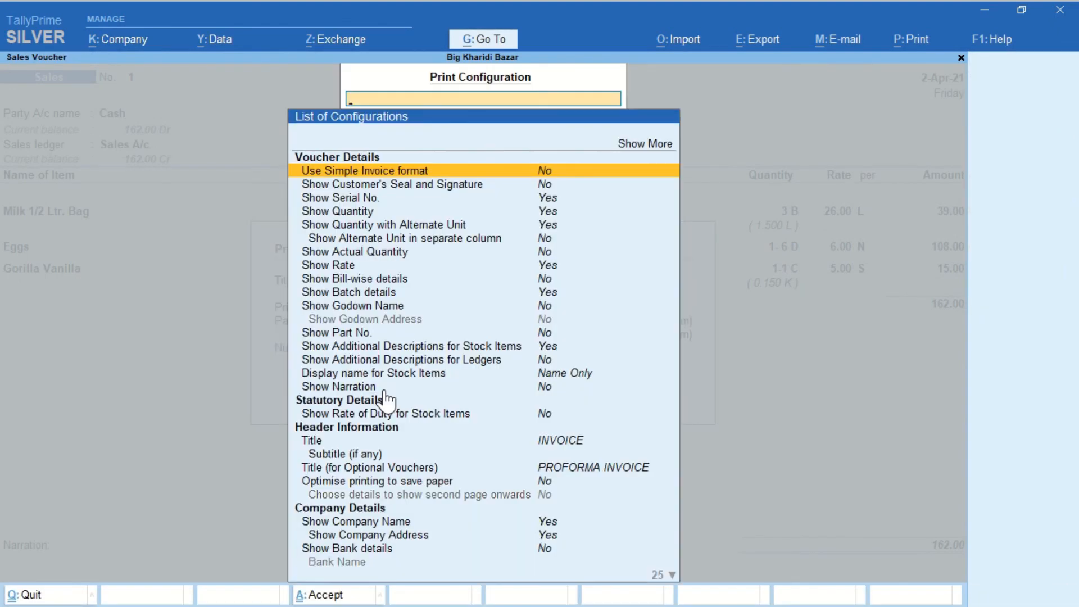
{"action": "type", "text": "Alt"}
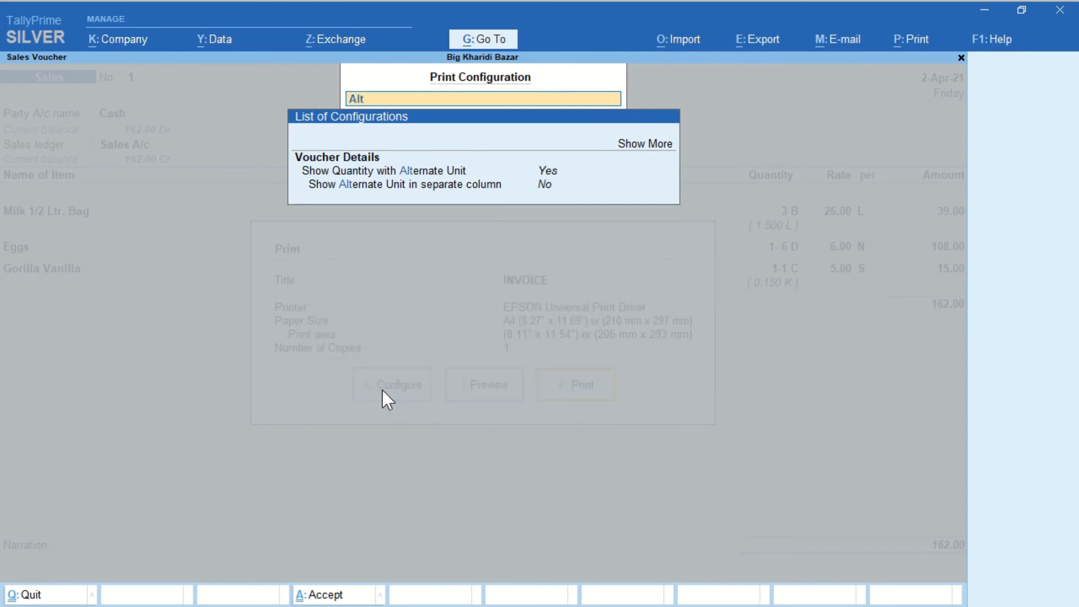
{"action": "key", "text": "Down"}
{"action": "key", "text": "Down"}
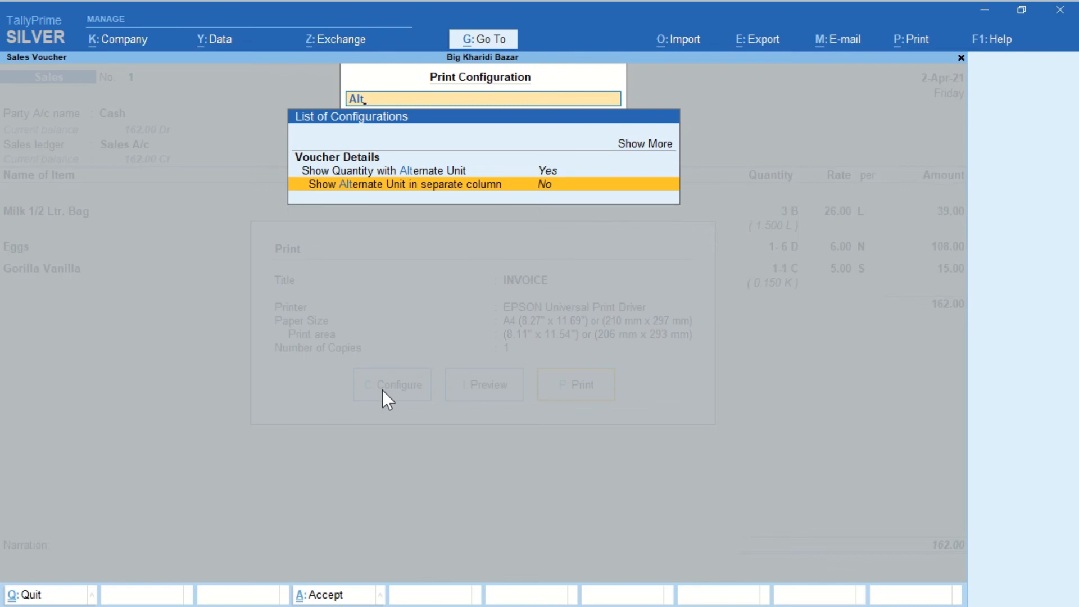
{"action": "key", "text": "Return"}
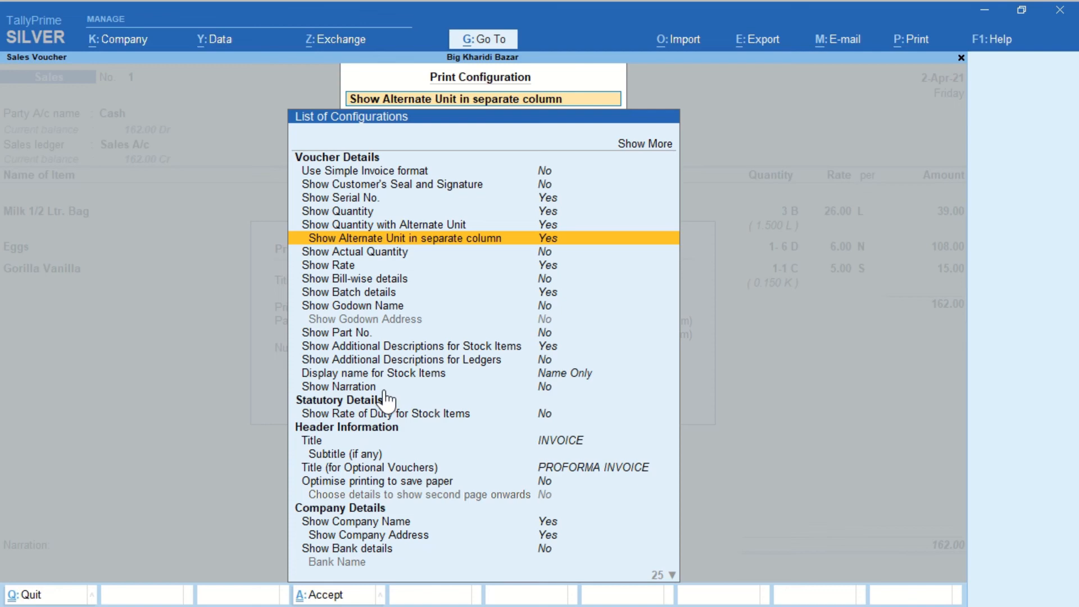
{"action": "key", "text": "ctrl+a"}
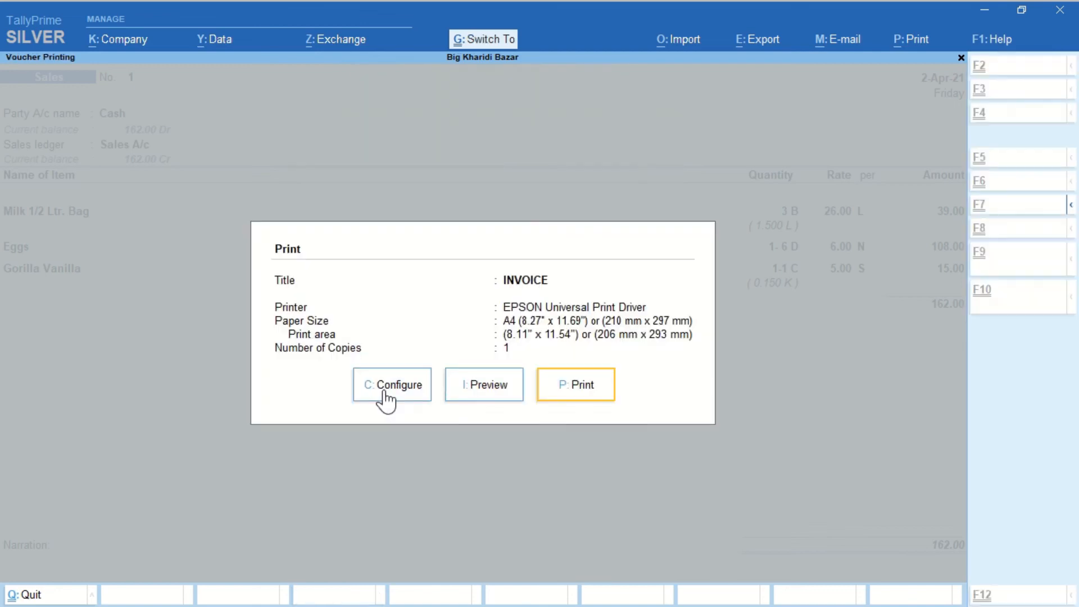
Step: Preview the invoice again and examine the separate alternate quantity column enlarged
{"action": "left_click", "coordinate": [480, 382]}
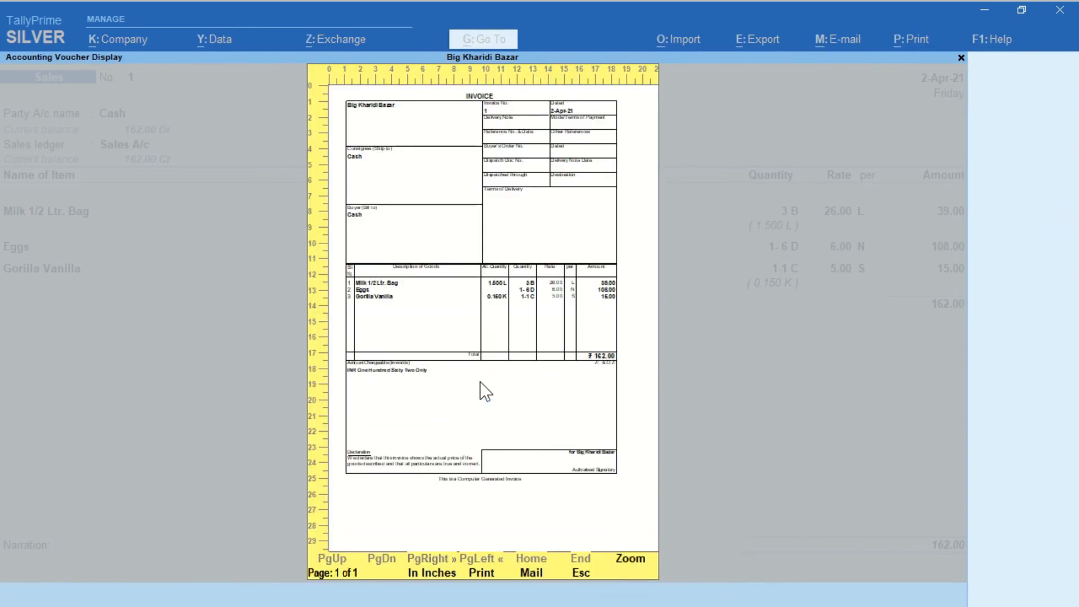
{"action": "left_click", "coordinate": [480, 382]}
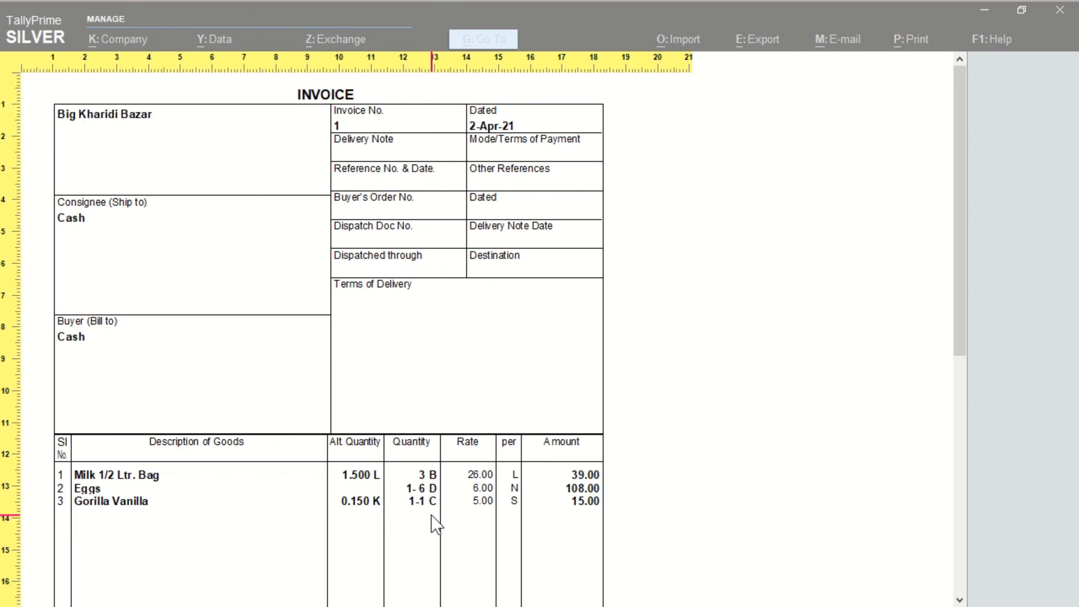
{"action": "key", "text": "Escape"}
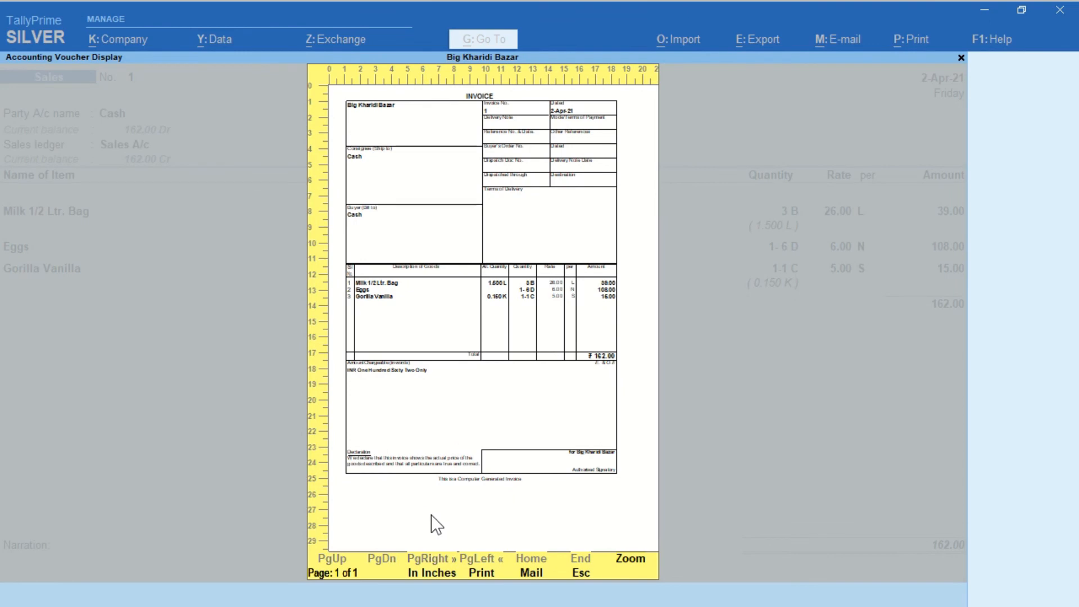
Step: Close the invoice preview and print settings, and advance through the sales voucher to the quantity of the Eggs line
{"action": "key", "text": "Escape"}
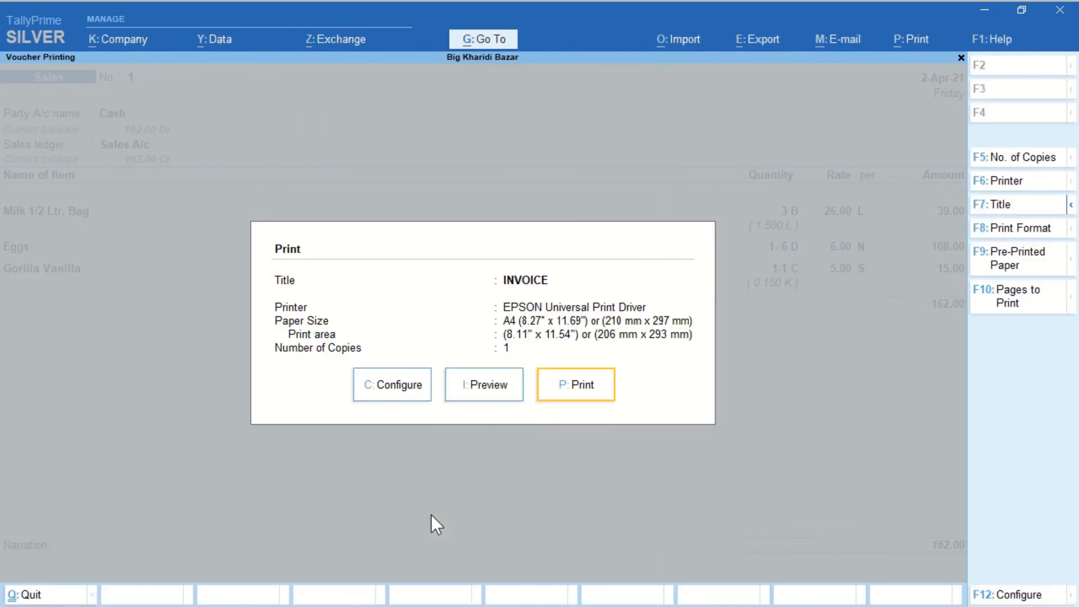
{"action": "key", "text": "Escape"}
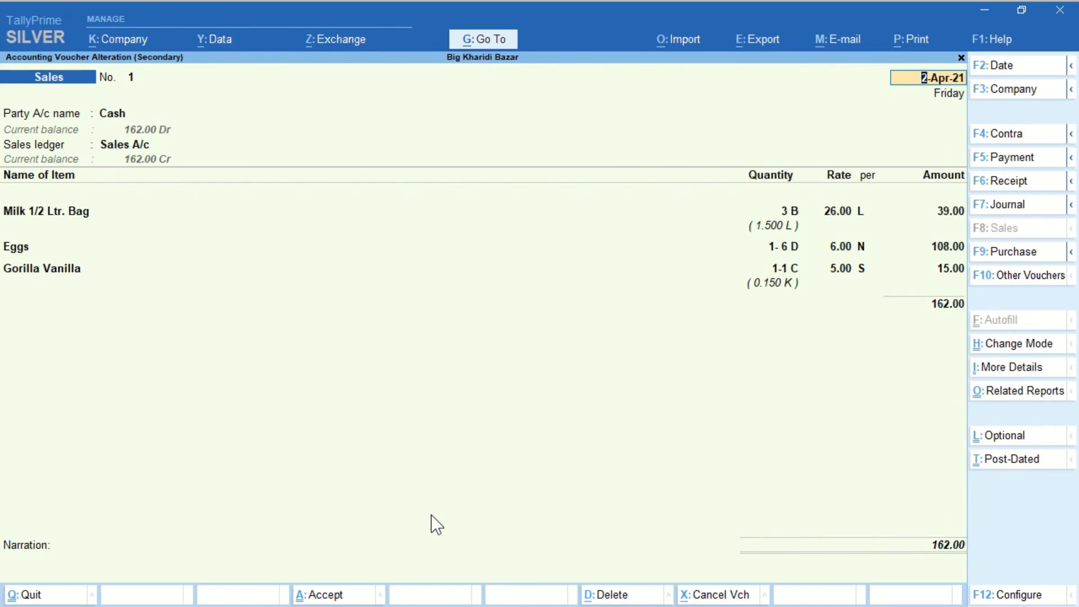
{"action": "key", "text": "Return"}
{"action": "key", "text": "Return"}
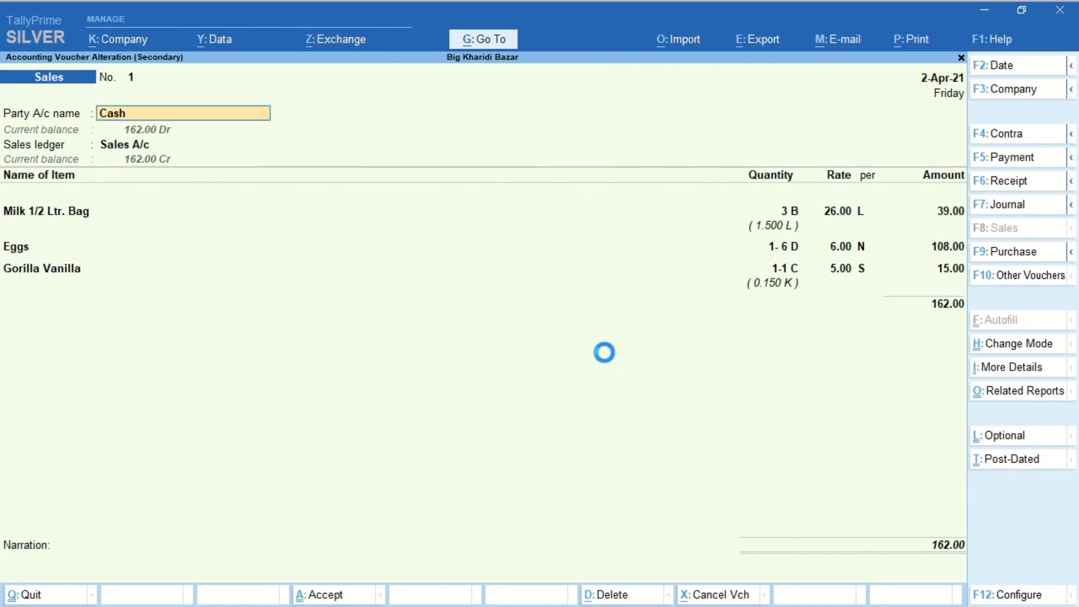
{"action": "key", "text": "Return"}
{"action": "key", "text": "Return"}
{"action": "key", "text": "Return"}
{"action": "key", "text": "Return"}
{"action": "key", "text": "Return"}
{"action": "key", "text": "Return"}
{"action": "key", "text": "Return"}
{"action": "key", "text": "Return"}
{"action": "key", "text": "Return"}
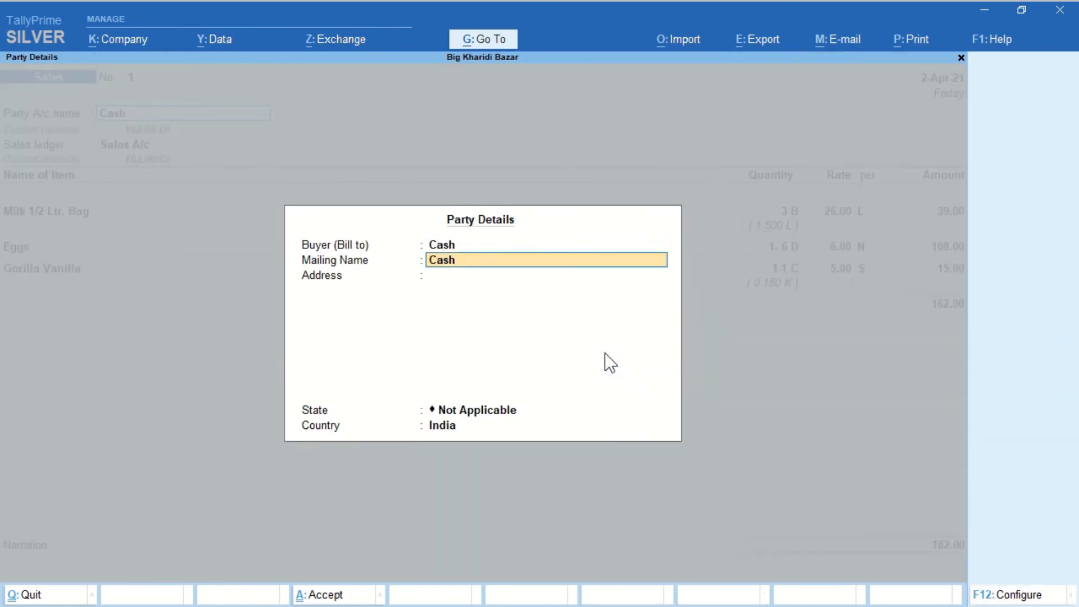
{"action": "key", "text": "Return"}
{"action": "key", "text": "Return"}
{"action": "key", "text": "Return"}
{"action": "key", "text": "Return"}
{"action": "key", "text": "Return"}
{"action": "key", "text": "Return"}
{"action": "key", "text": "Return"}
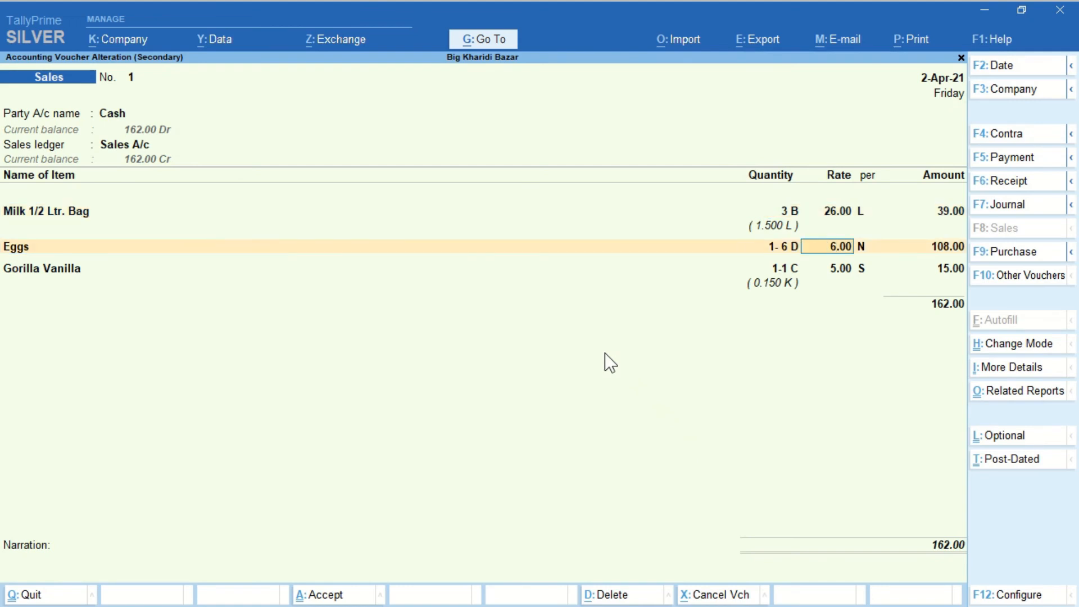
{"action": "key", "text": "BackSpace"}
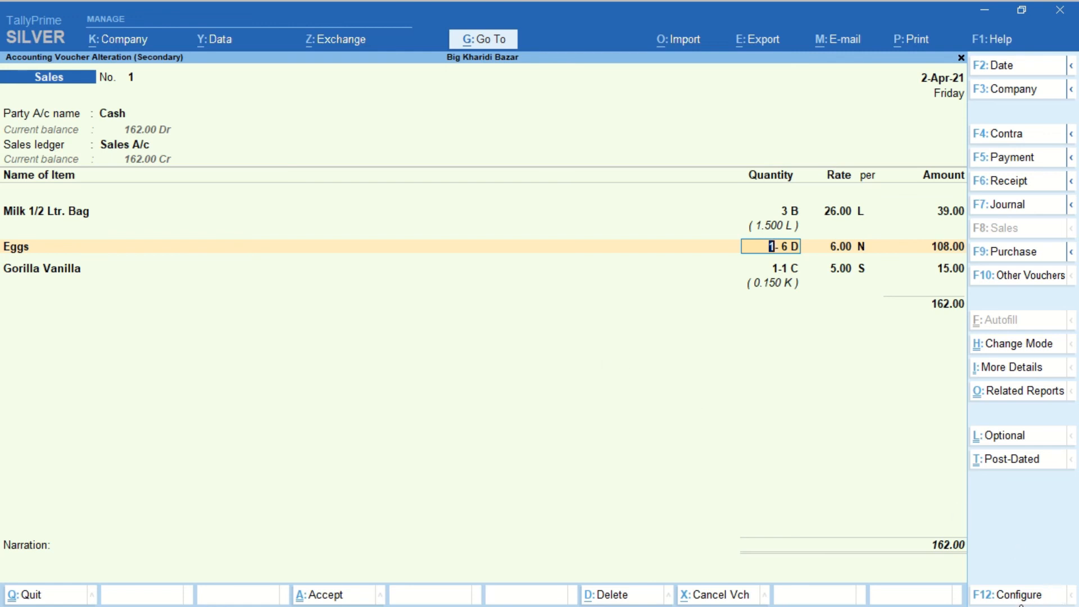
Step: Open the sales voucher's configuration and set Show more configurations and Show all configurations to Yes
{"action": "left_click", "coordinate": [1016, 596]}
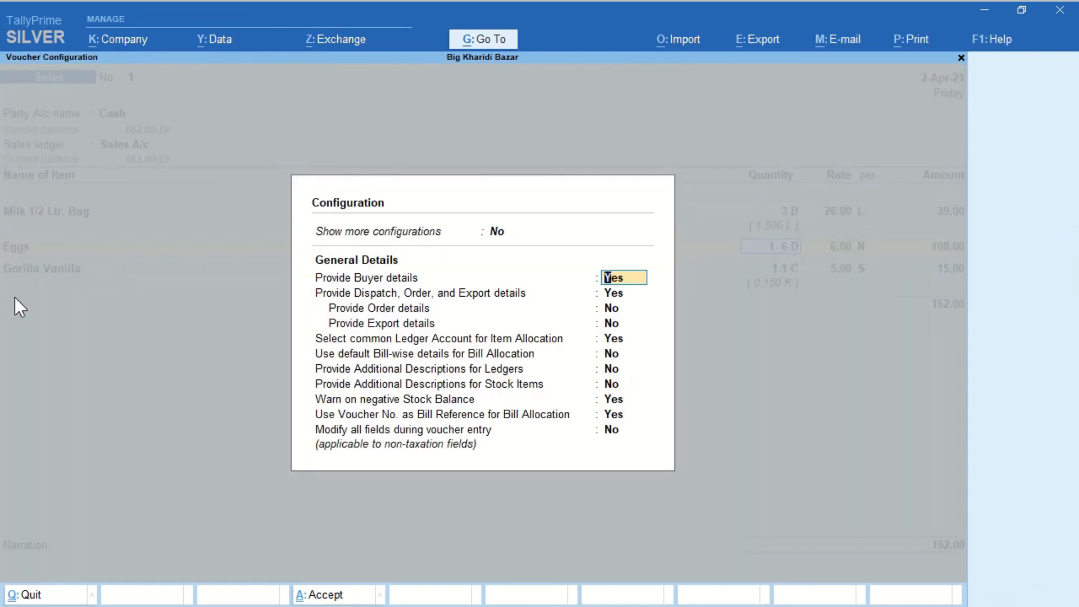
{"action": "key", "text": "Up"}
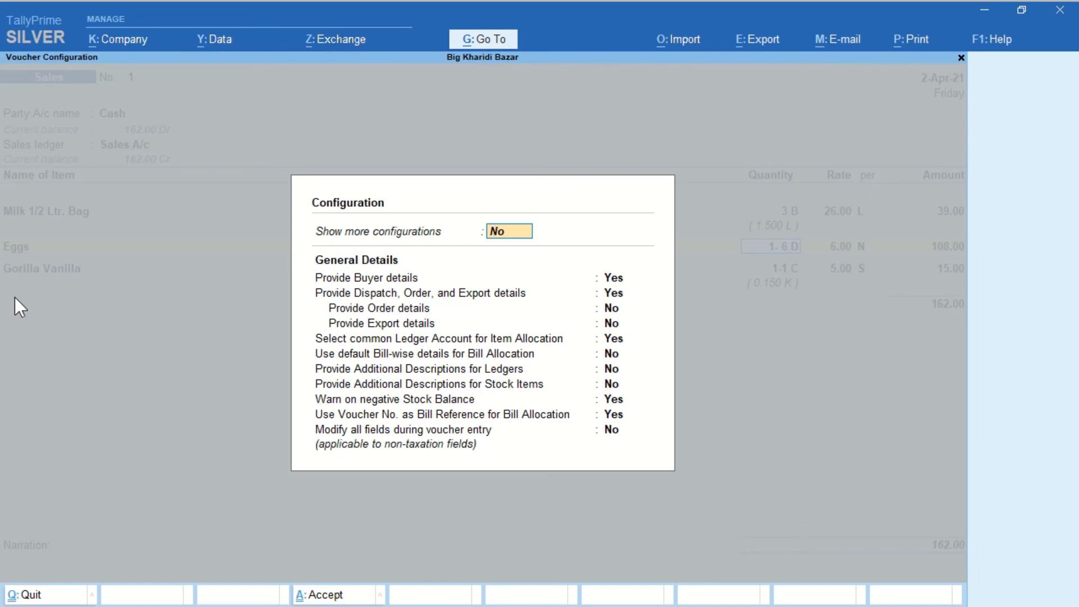
{"action": "type", "text": "y"}
{"action": "key", "text": "Return"}
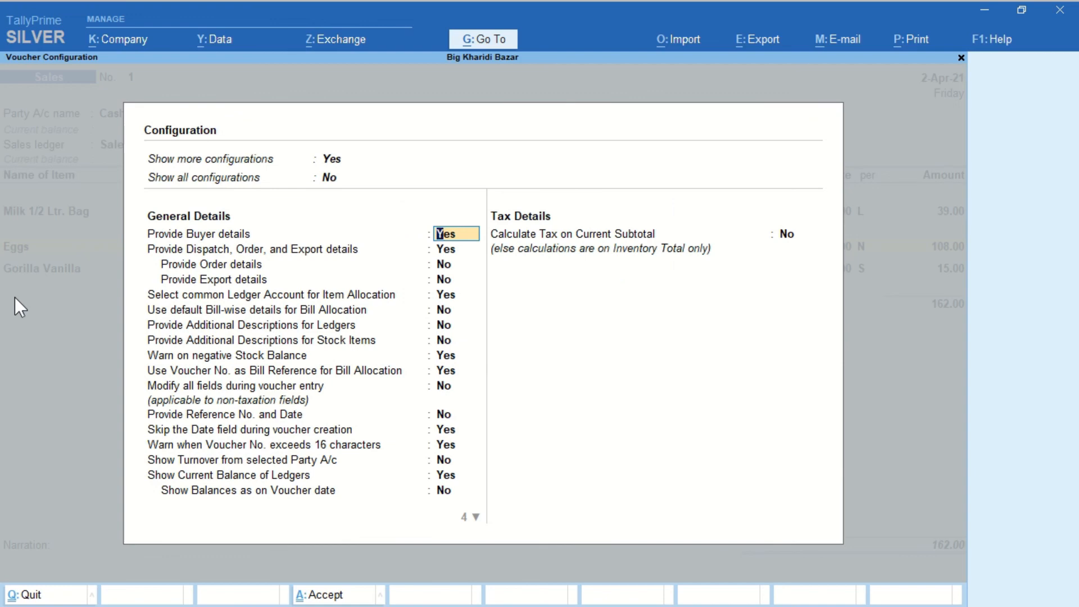
{"action": "key", "text": "Up"}
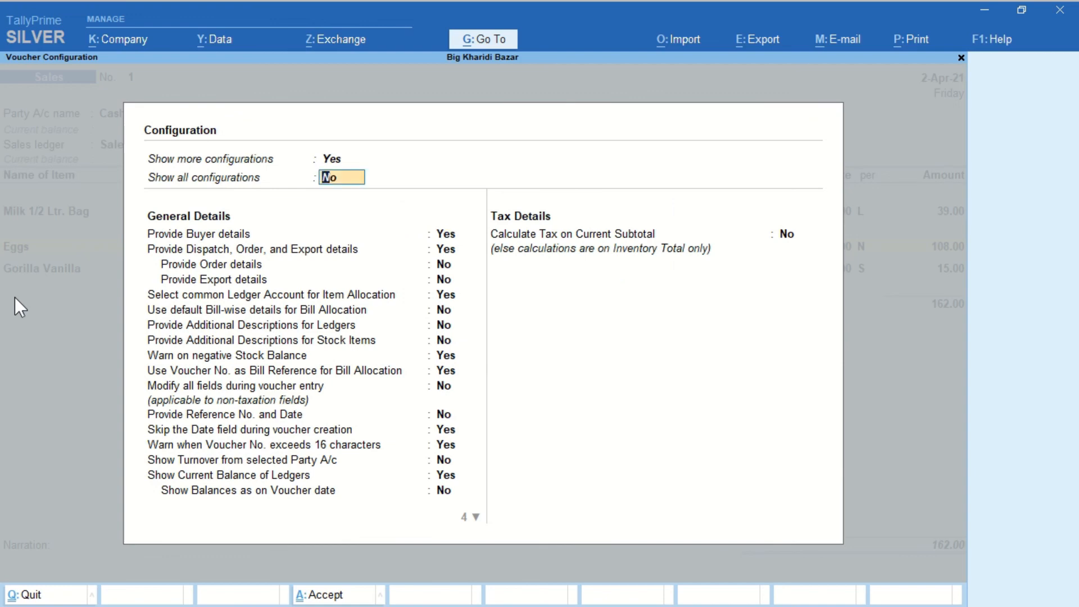
{"action": "type", "text": "Y"}
{"action": "key", "text": "Return"}
Step: Set Show Compound Unit of Items based on Rate to Yes and accept the voucher configuration
{"action": "key", "text": "Down"}
{"action": "key", "text": "Down"}
{"action": "key", "text": "Down"}
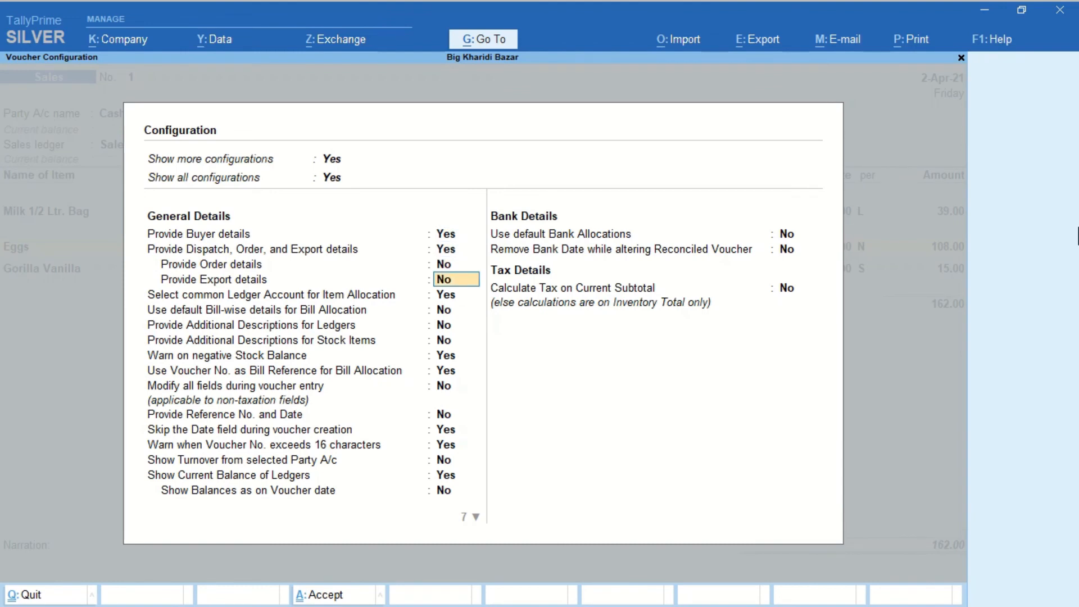
{"action": "key", "text": "Down"}
{"action": "key", "text": "Down"}
{"action": "key", "text": "Down"}
{"action": "key", "text": "Down"}
{"action": "key", "text": "Down"}
{"action": "key", "text": "Down"}
{"action": "key", "text": "Down"}
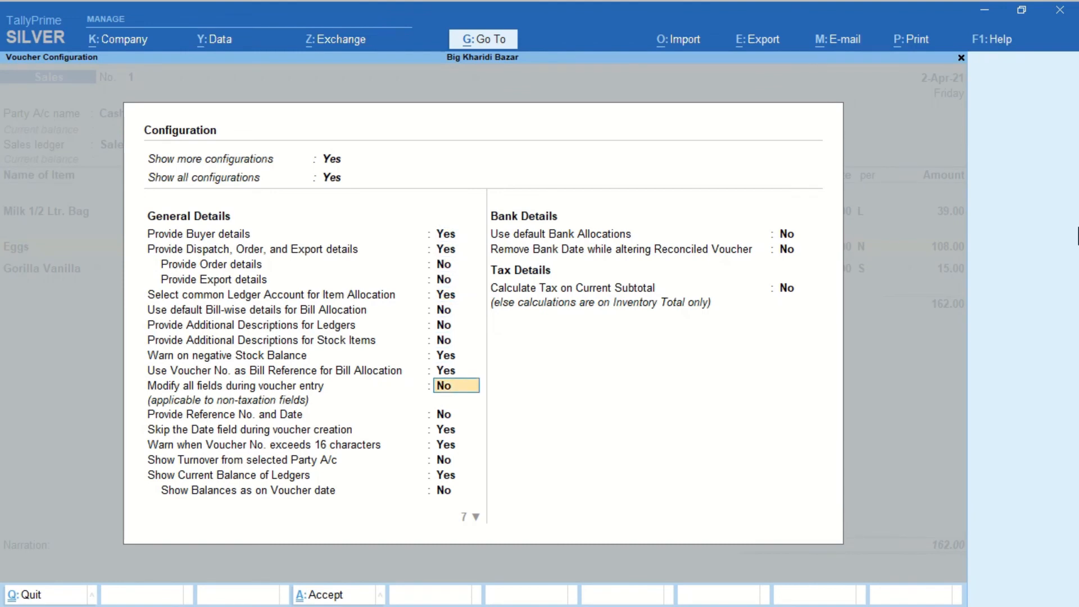
{"action": "key", "text": "Down"}
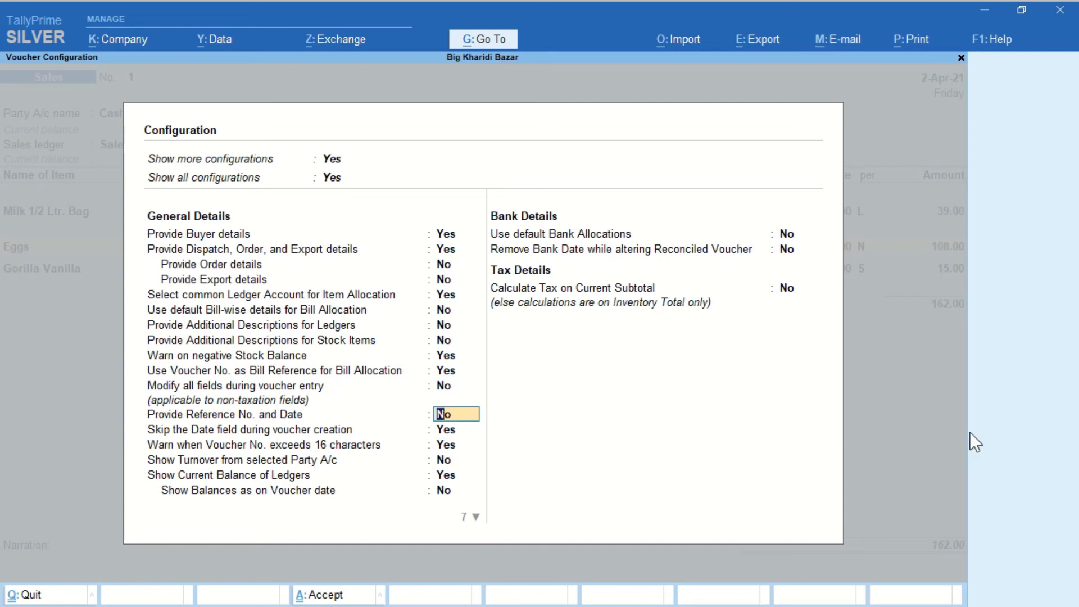
{"action": "key", "text": "Down"}
{"action": "key", "text": "Down"}
{"action": "key", "text": "Down"}
{"action": "key", "text": "Down"}
{"action": "key", "text": "Down"}
{"action": "key", "text": "Down"}
{"action": "key", "text": "Down"}
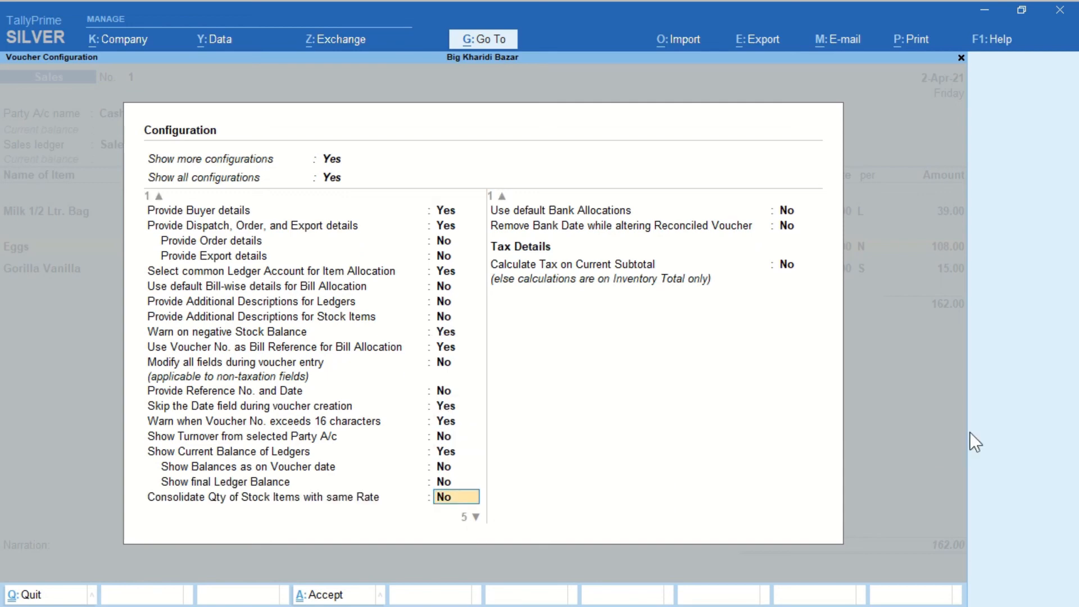
{"action": "key", "text": "Down"}
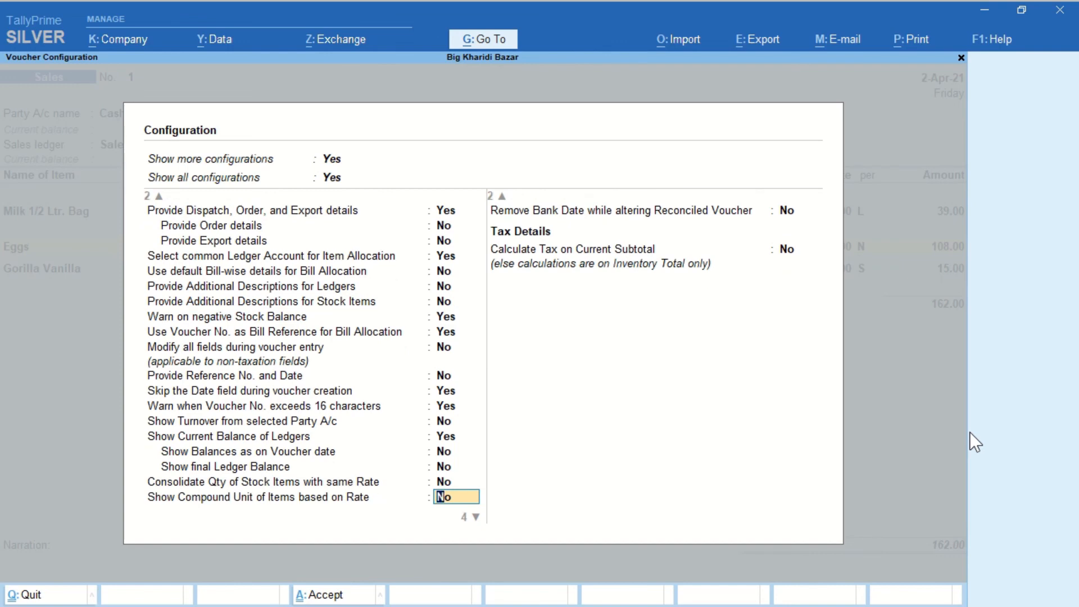
{"action": "key", "text": "Down"}
{"action": "key", "text": "Up"}
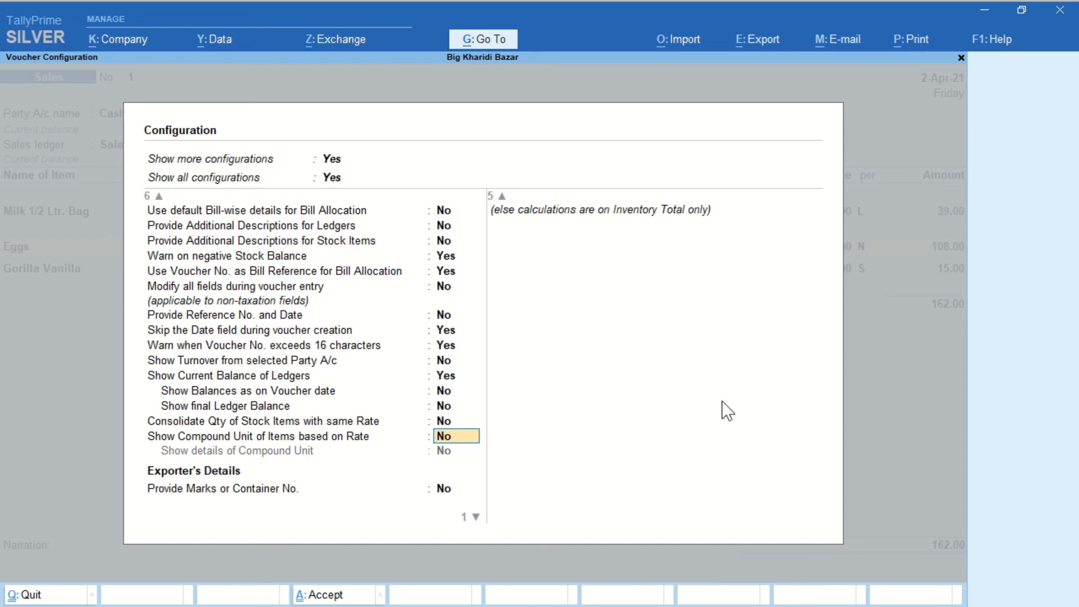
{"action": "type", "text": "Yes"}
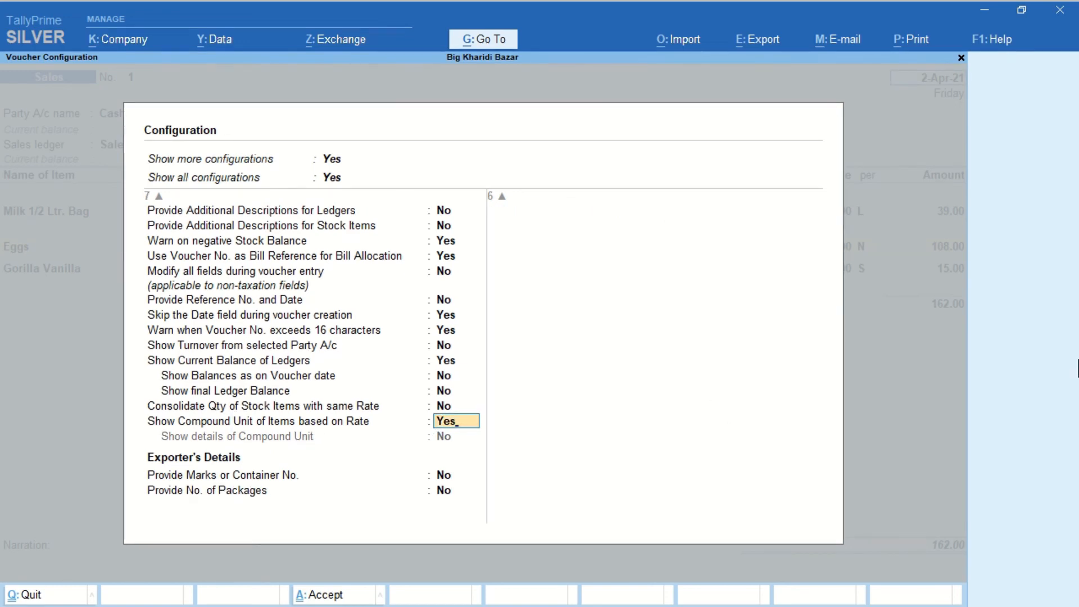
{"action": "key", "text": "ctrl"}
{"action": "key", "text": "ctrl+a"}
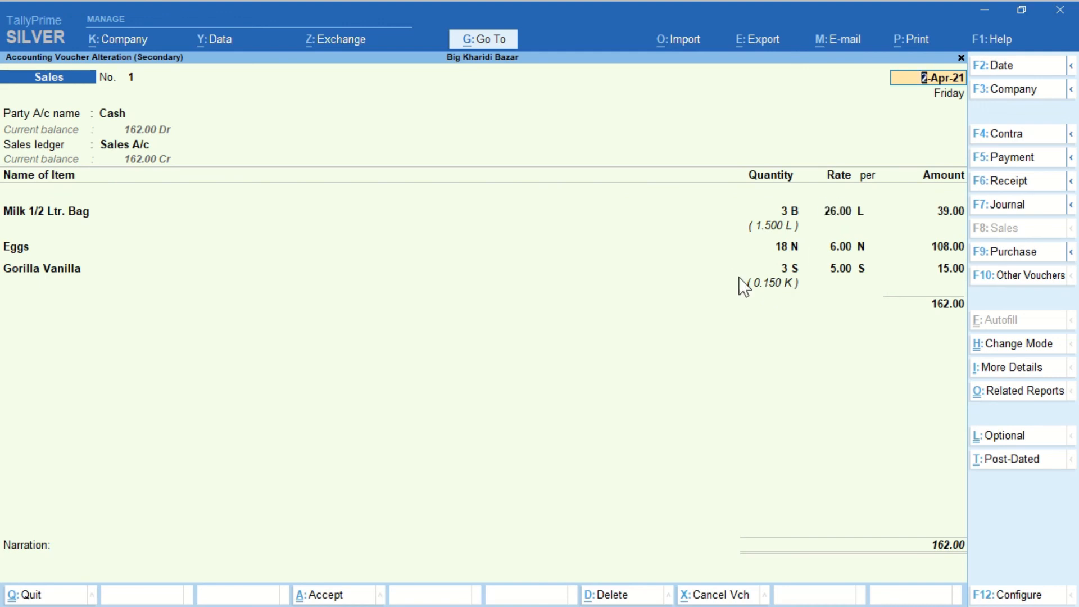
Step: Preview the voucher's printed invoice, examine the Eggs and Gorilla Vanilla quantity units enlarged, and return to the voucher
{"action": "key", "text": "ctrl"}
{"action": "key", "text": "ctrl+p"}
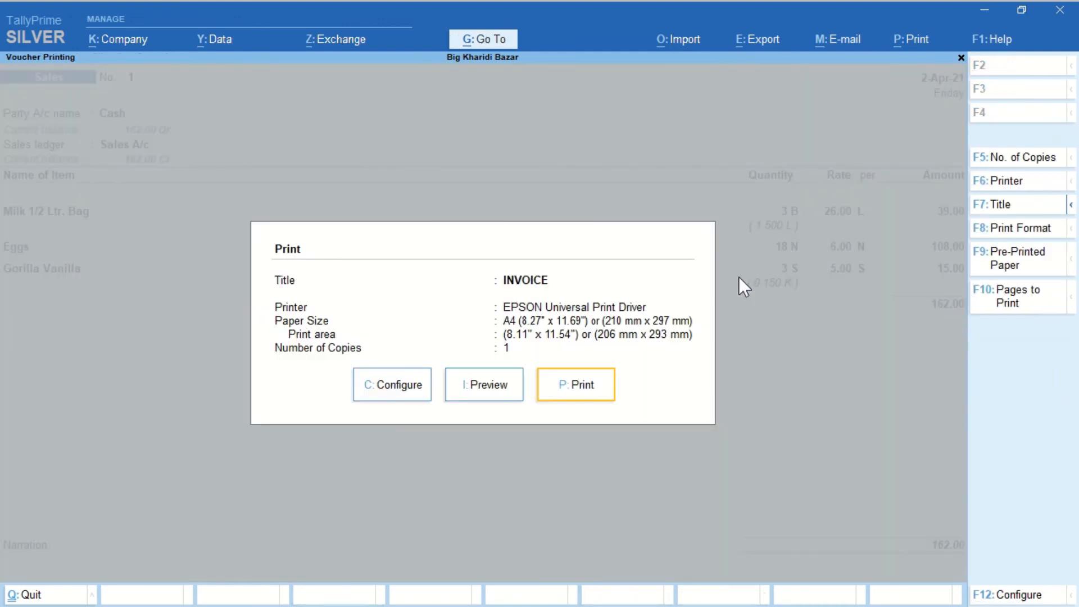
{"action": "left_click", "coordinate": [483, 390]}
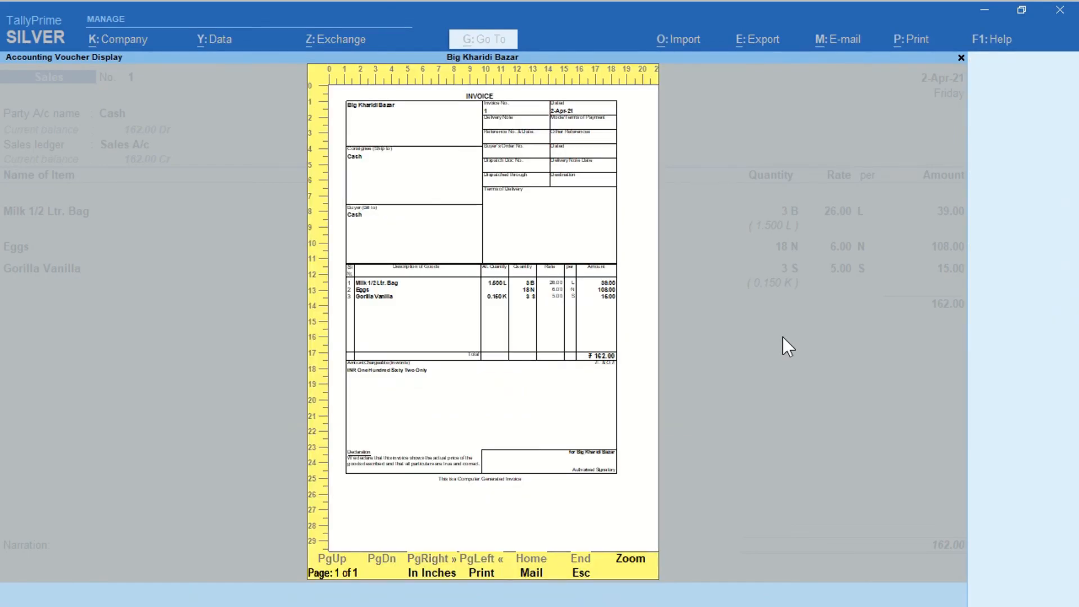
{"action": "key", "text": "Return"}
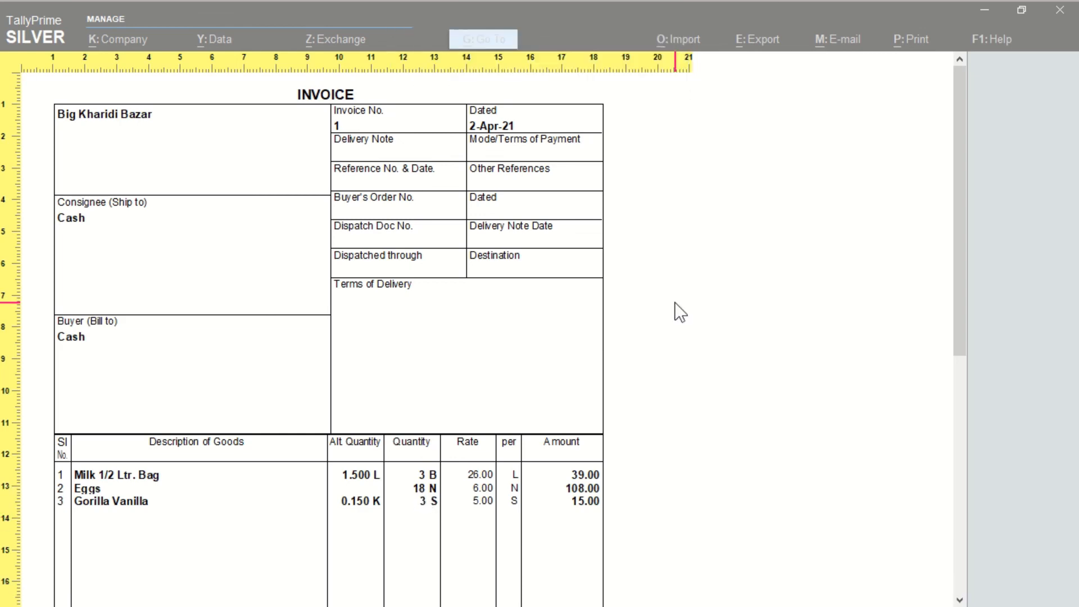
{"action": "left_click", "coordinate": [499, 395]}
{"action": "key", "text": "Escape"}
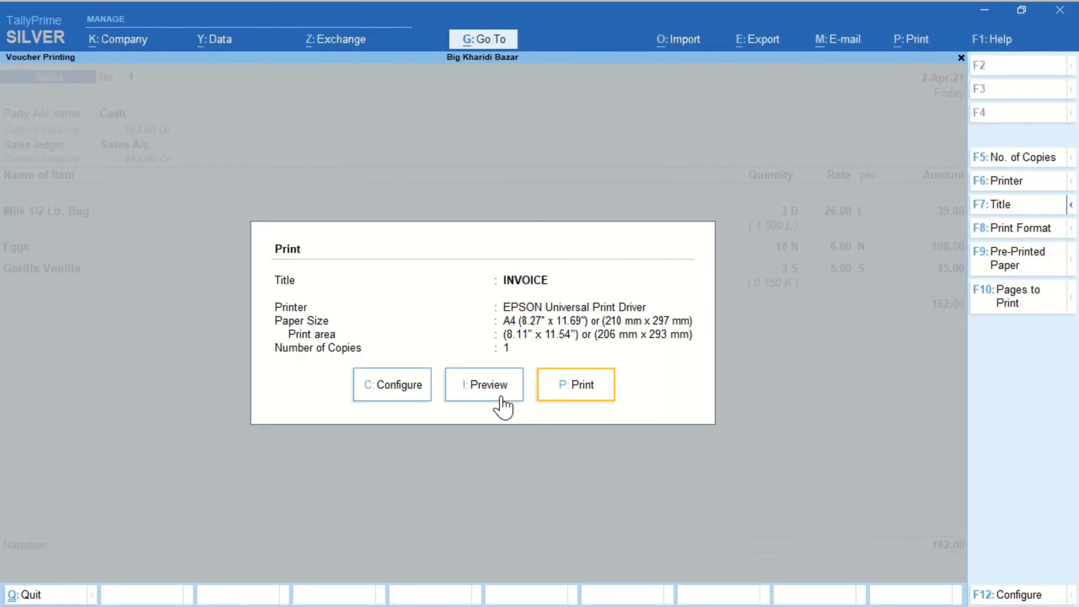
{"action": "key", "text": "Escape"}
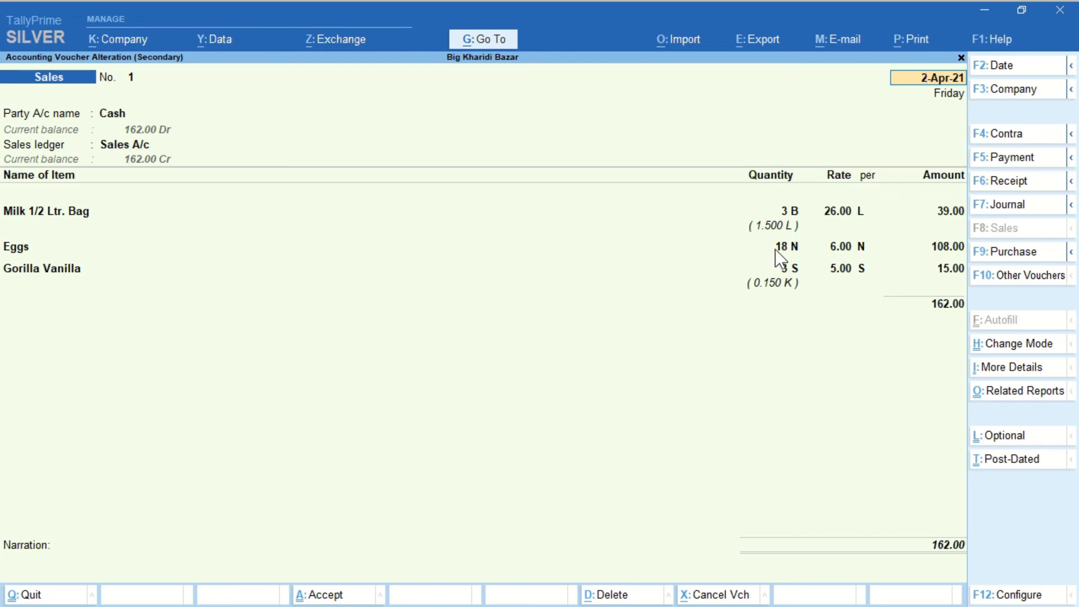
Step: Set Show Compound Unit of Items based on Rate back to No in the voucher configuration and accept it
{"action": "key", "text": "F12"}
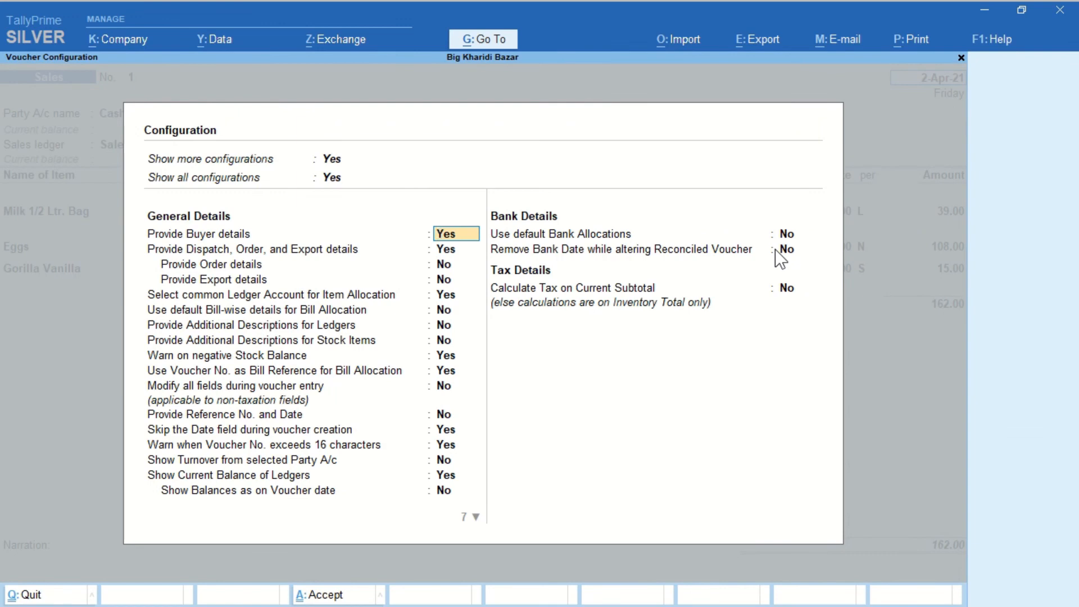
{"action": "key", "text": "Down"}
{"action": "key", "text": "Down"}
{"action": "key", "text": "Down"}
{"action": "key", "text": "Down"}
{"action": "key", "text": "Down"}
{"action": "key", "text": "Down"}
{"action": "key", "text": "Down"}
{"action": "key", "text": "Down"}
{"action": "key", "text": "Down"}
{"action": "key", "text": "Down"}
{"action": "key", "text": "Down"}
{"action": "key", "text": "Down"}
{"action": "key", "text": "Down"}
{"action": "key", "text": "Down"}
{"action": "key", "text": "Down"}
{"action": "key", "text": "Down"}
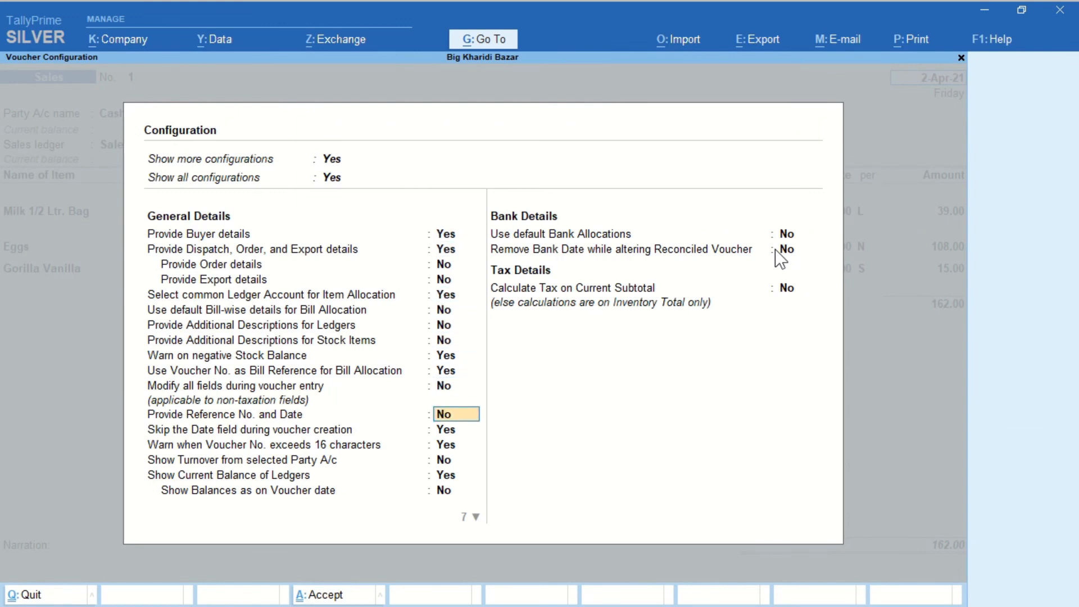
{"action": "key", "text": "Down"}
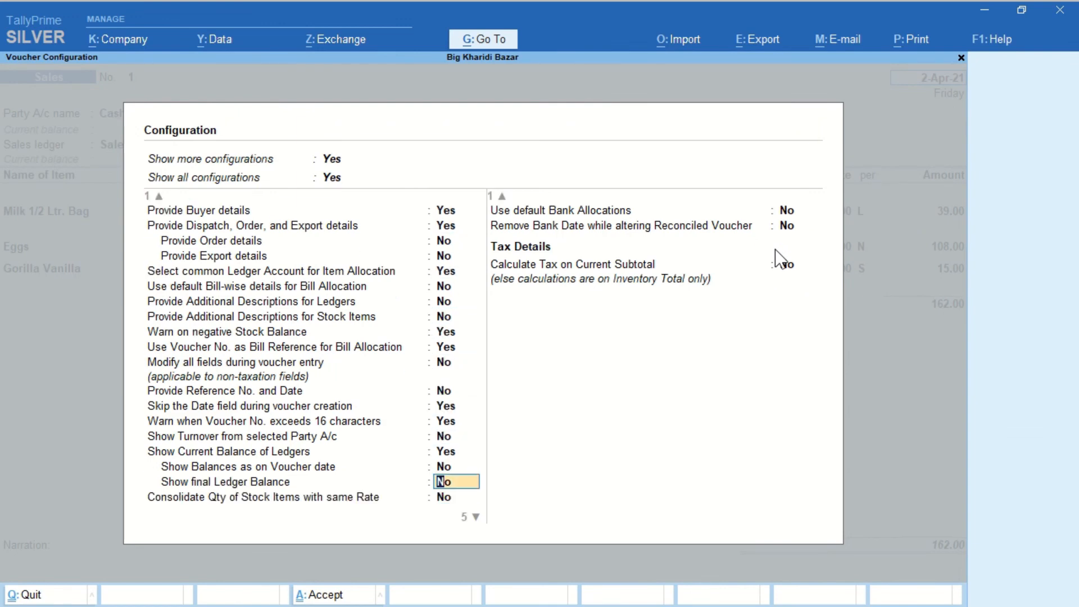
{"action": "key", "text": "Down"}
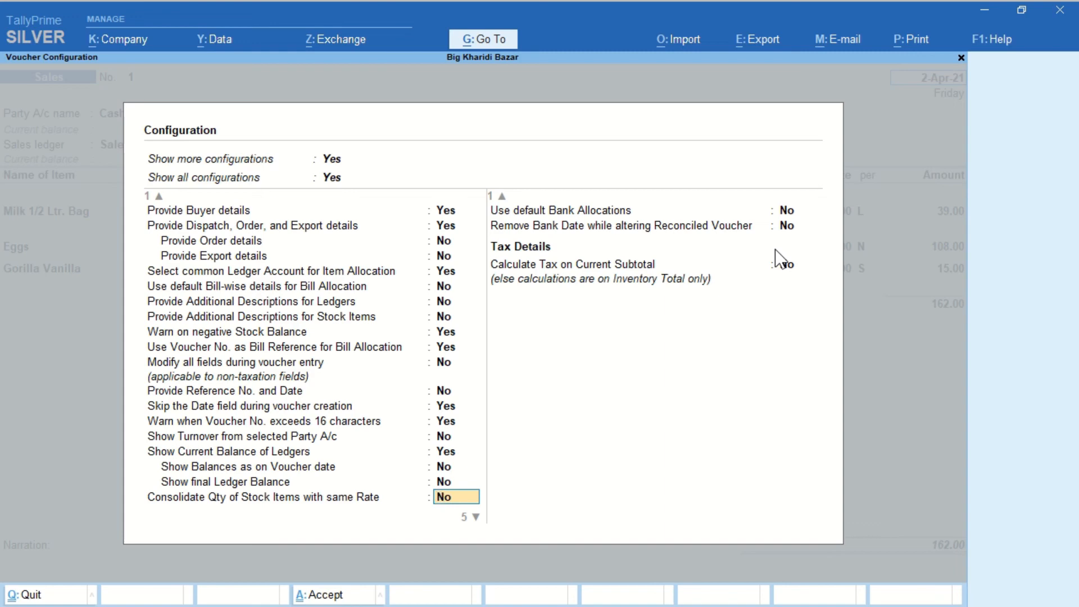
{"action": "key", "text": "Down"}
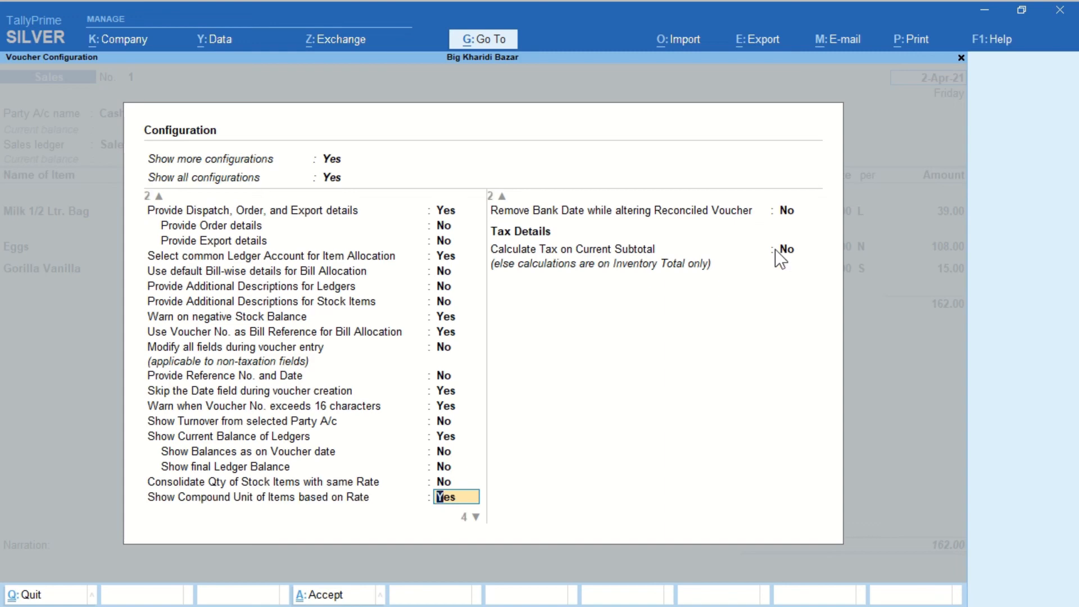
{"action": "type", "text": "N"}
{"action": "key", "text": "ctrl+a"}
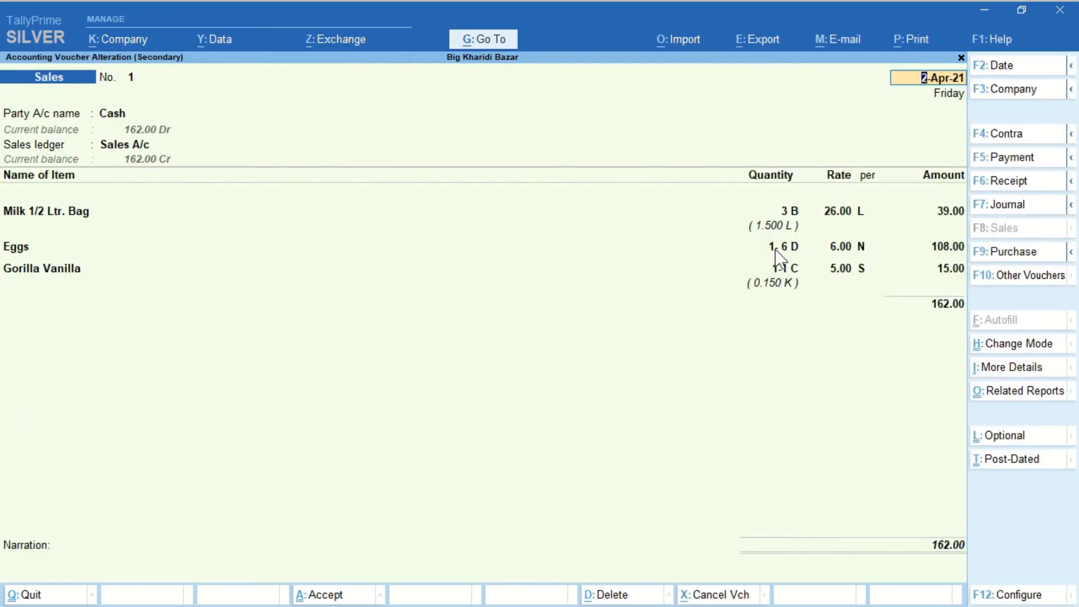